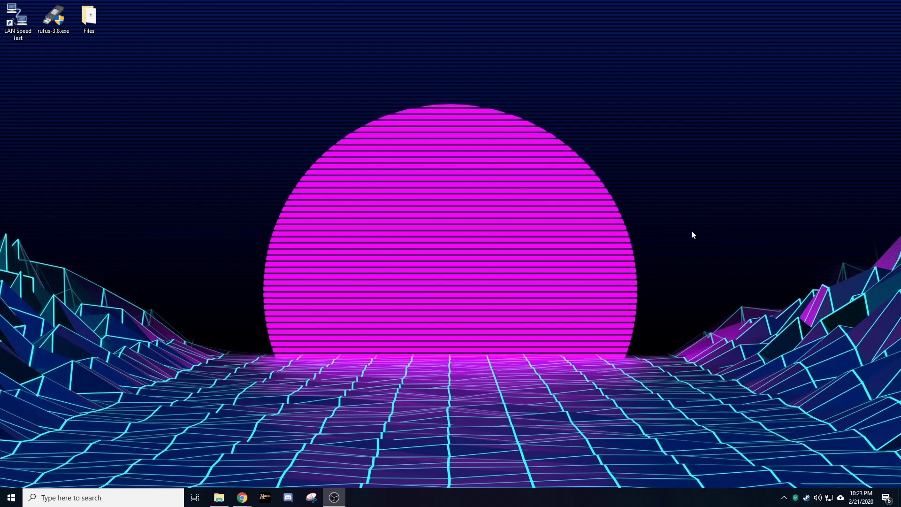
# Step: Restore Chrome full-screen and scroll the hardware requirements page to Recommended Minimum Hardware
pyautogui.moveTo(900, 188); pyautogui.dragTo(356, 0)
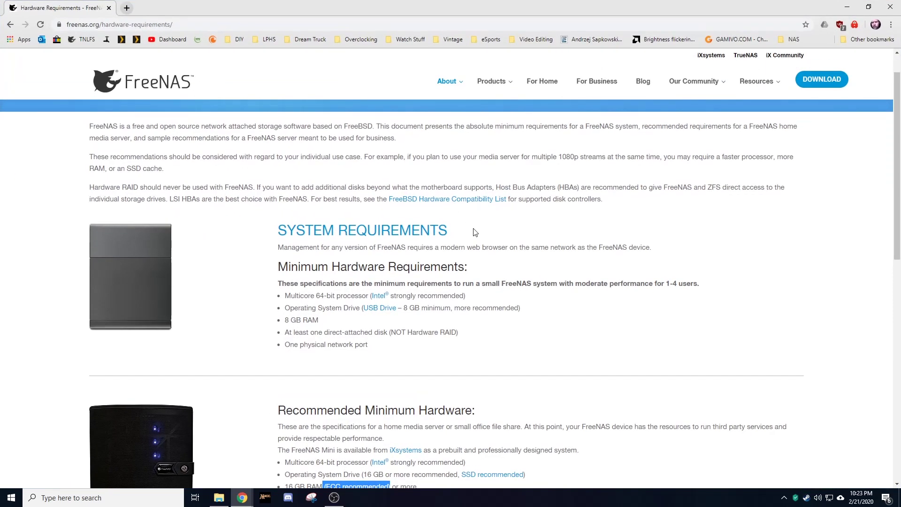
pyautogui.scroll(-2, 476, 234)
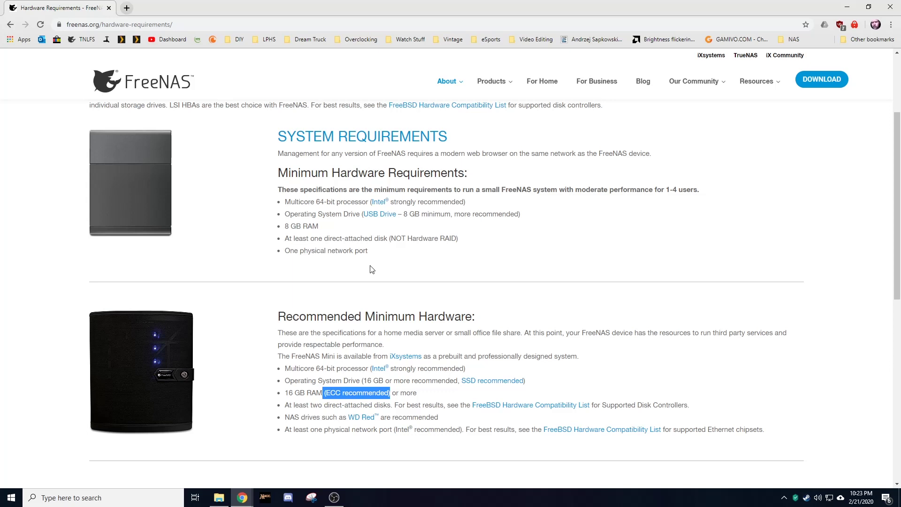
pyautogui.scroll(-1, 376, 256)
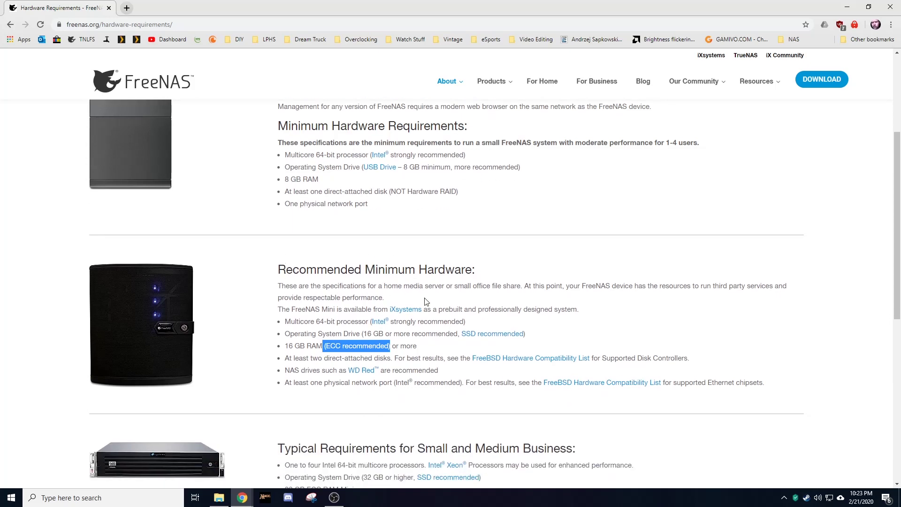
pyautogui.scroll(-2, 519, 270)
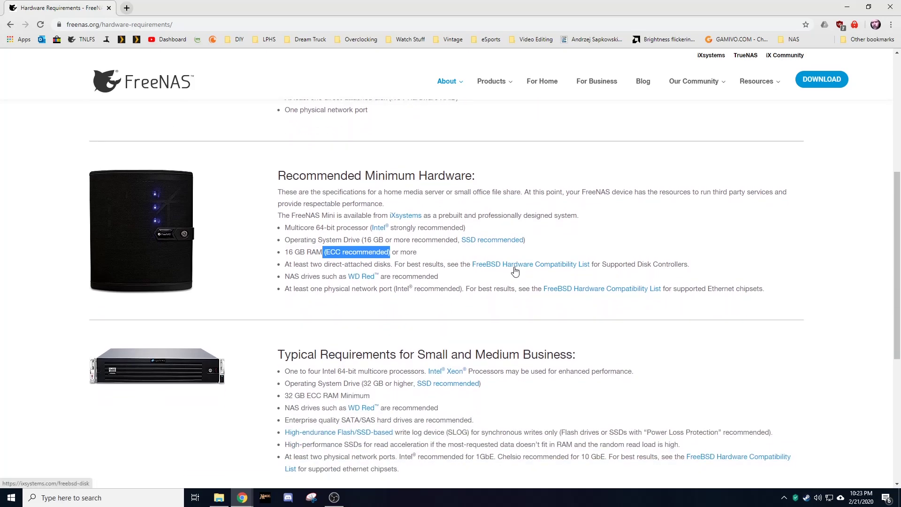
pyautogui.scroll(5, 510, 249)
pyautogui.scroll(-4, 489, 240)
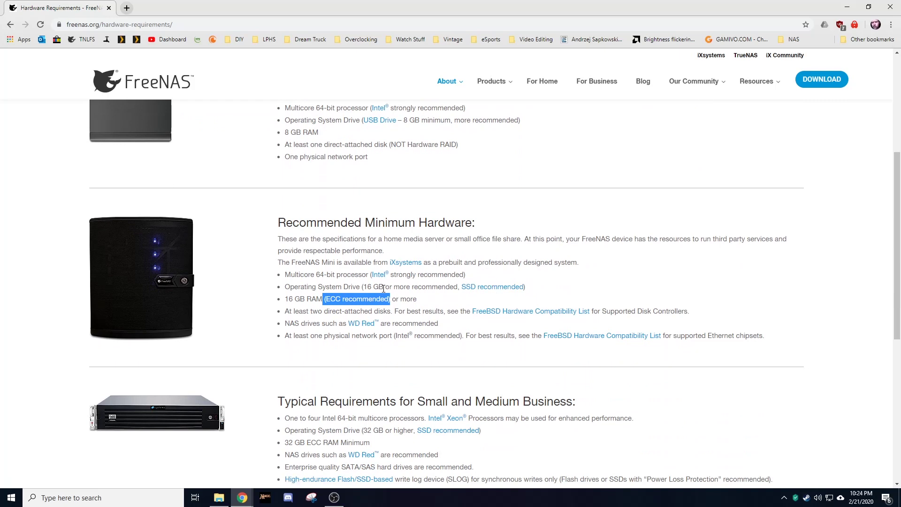
# Step: Highlight and clear the (ECC recommended) note, then move the browser aside to reveal the desktop
pyautogui.click(425, 301)
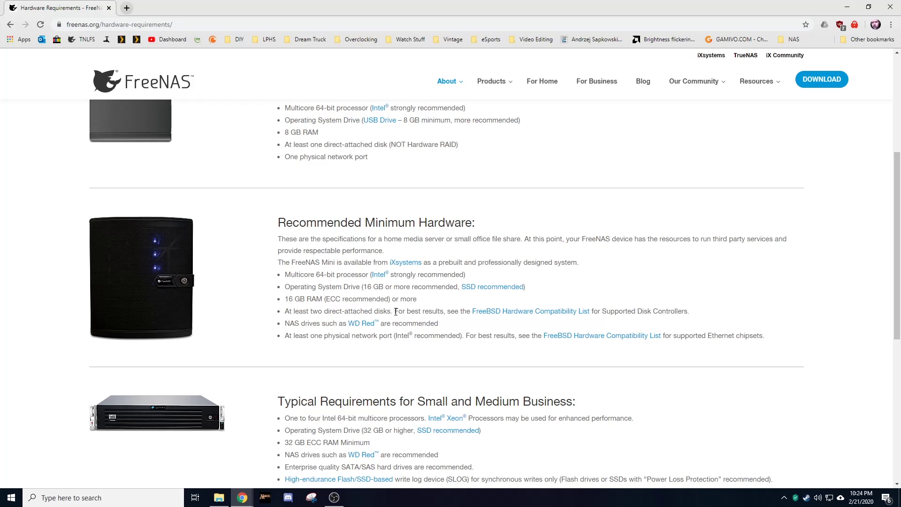
pyautogui.moveTo(391, 301); pyautogui.dragTo(324, 300)
pyautogui.click(450, 308)
pyautogui.moveTo(426, 7); pyautogui.dragTo(0, 104)
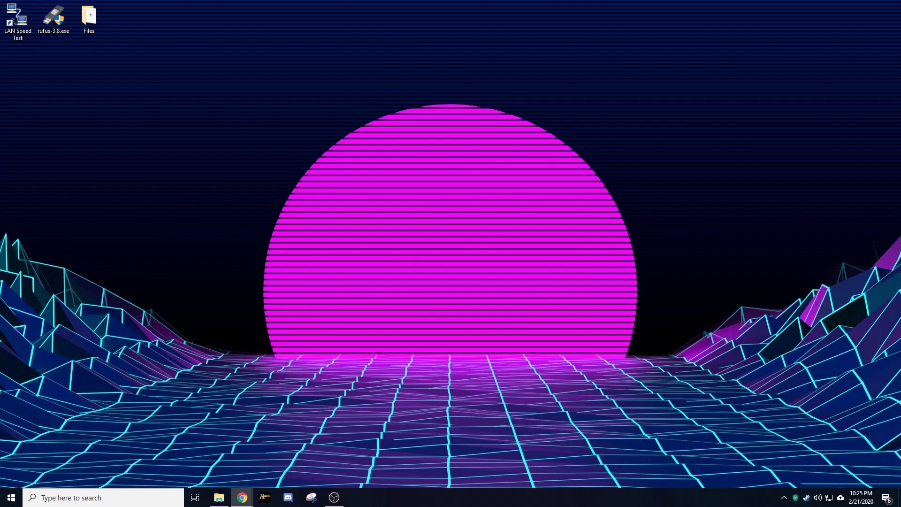
# Step: Restore Chrome, open the 'HashTab - Implbits' result, then minimize the browser
pyautogui.moveTo(0, 120); pyautogui.dragTo(503, 1)
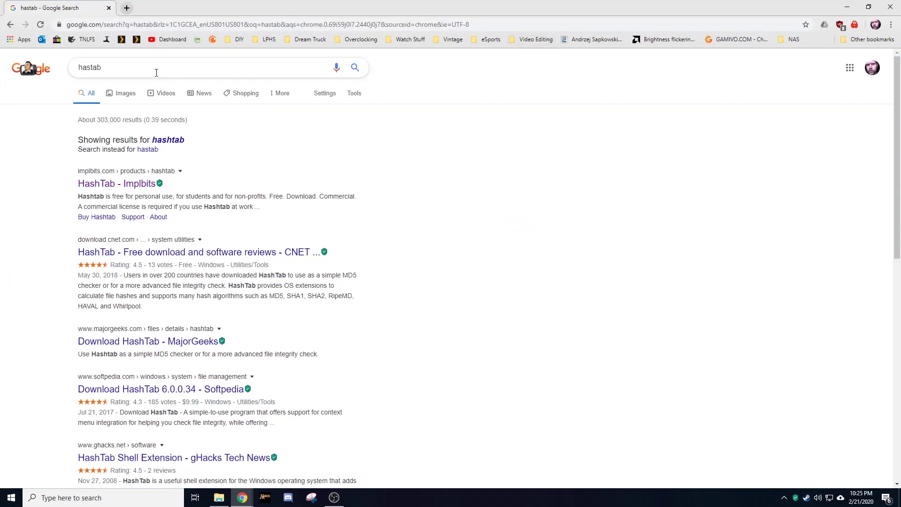
pyautogui.click(140, 185)
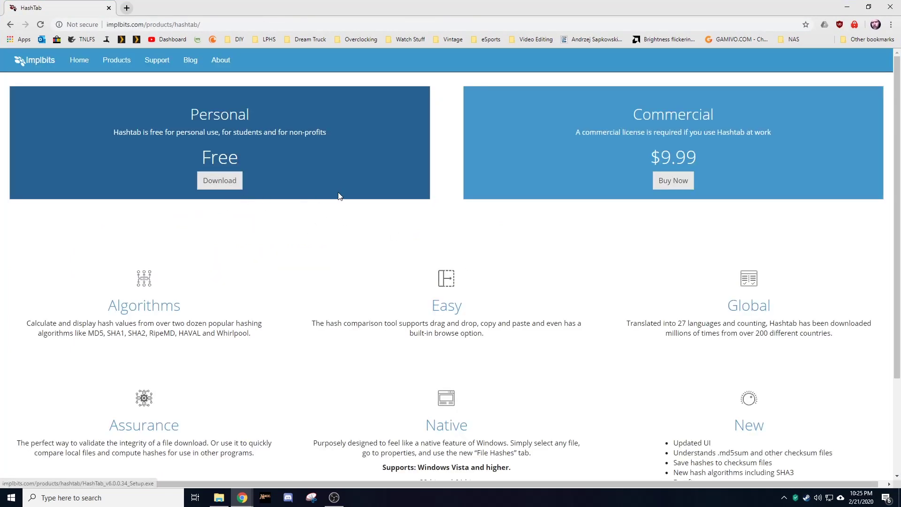
pyautogui.click(855, 11)
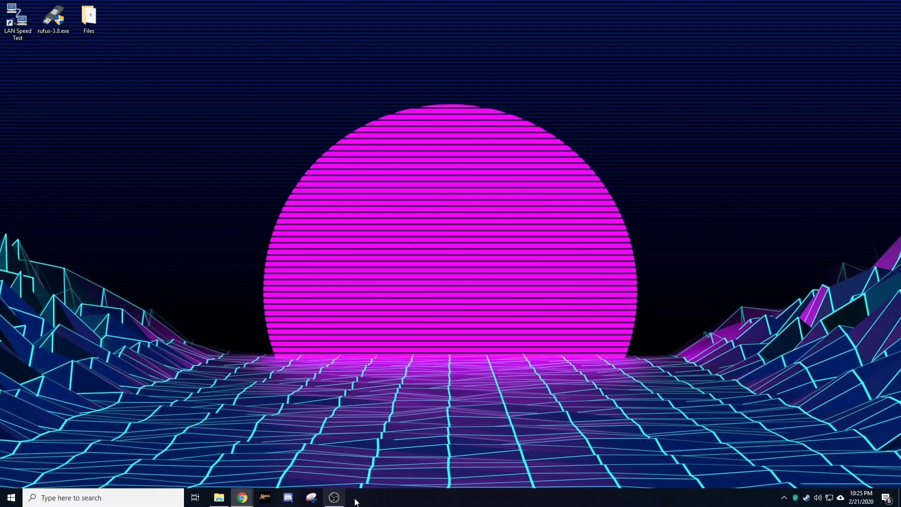
# Step: Restore the Rufus search window, open rufus.ie from the results, then minimize Chrome
pyautogui.click(242, 498)
pyautogui.moveTo(900, 21); pyautogui.dragTo(529, 1)
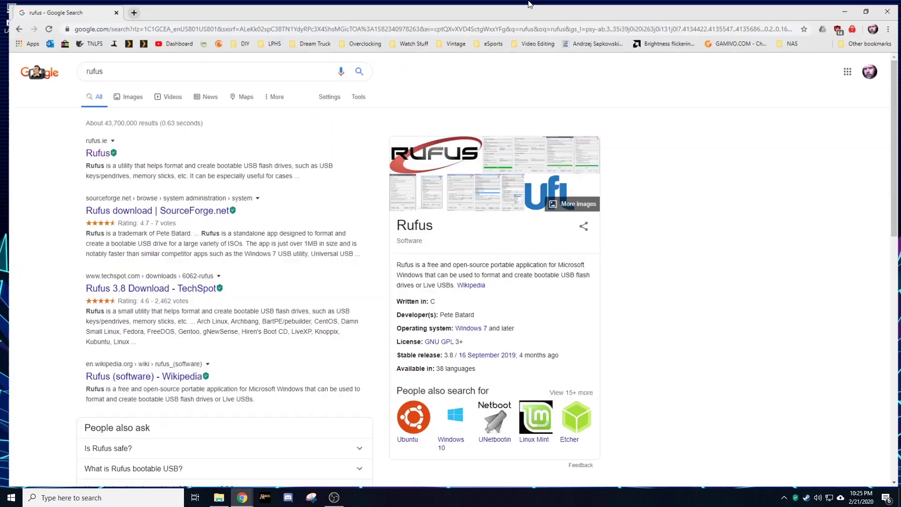
pyautogui.click(89, 151)
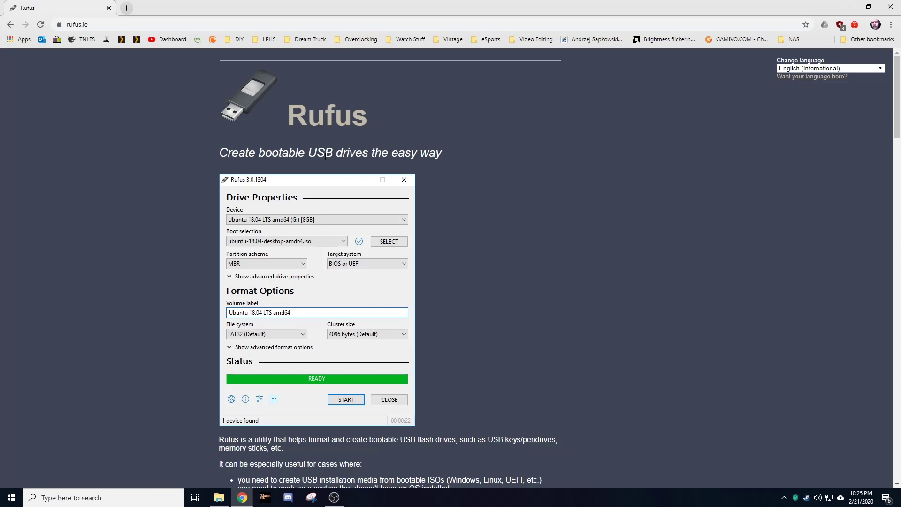
pyautogui.click(846, 7)
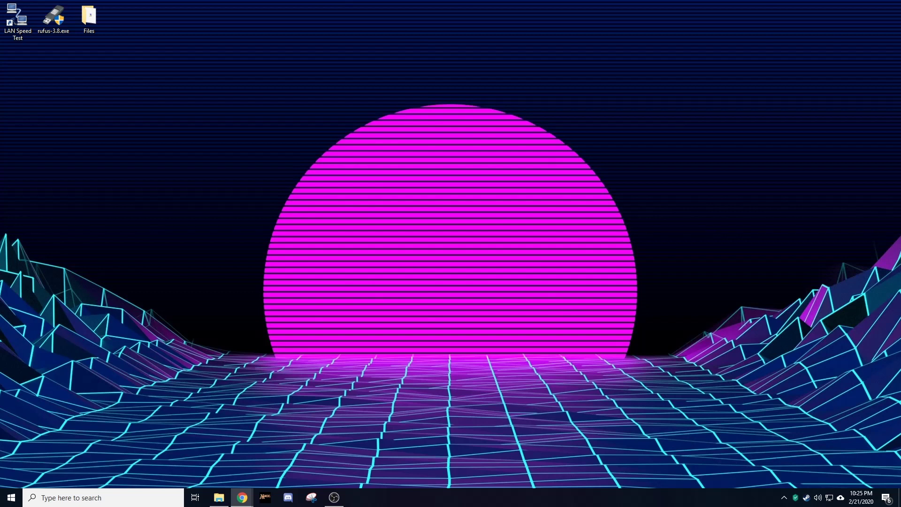
# Step: Restore the FreeNAS 11.3 download page full-screen, scroll to the sha256 checksum, then minimize Chrome
pyautogui.moveTo(0, 143); pyautogui.dragTo(413, 0)
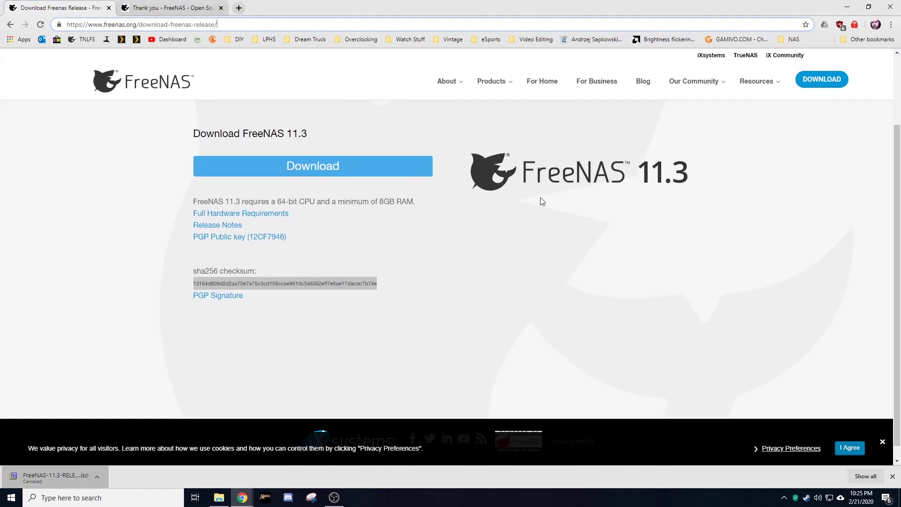
pyautogui.scroll(-2, 766, 308)
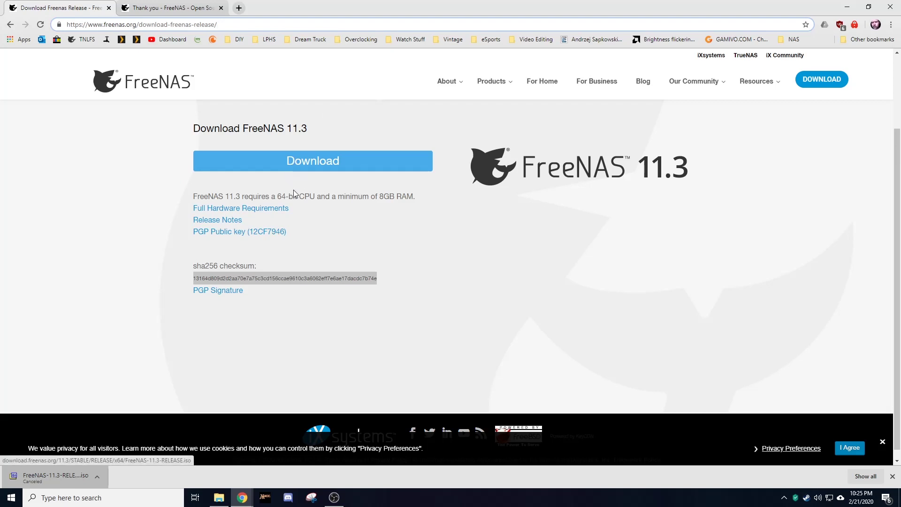
pyautogui.click(272, 261)
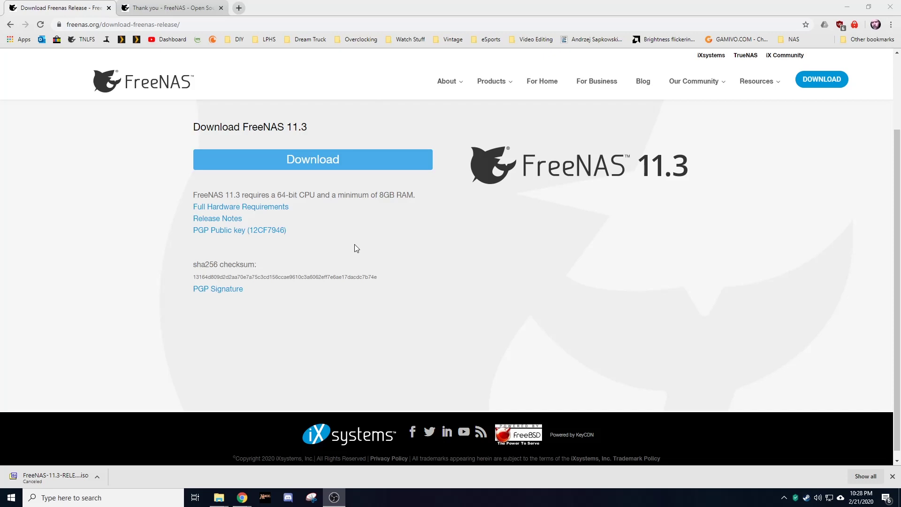
pyautogui.click(849, 6)
# Step: Show the File Hashes tab of FreeNAS-11.3-RELEASE.iso's Properties, then switch back to Chrome
pyautogui.doubleClick(102, 33)
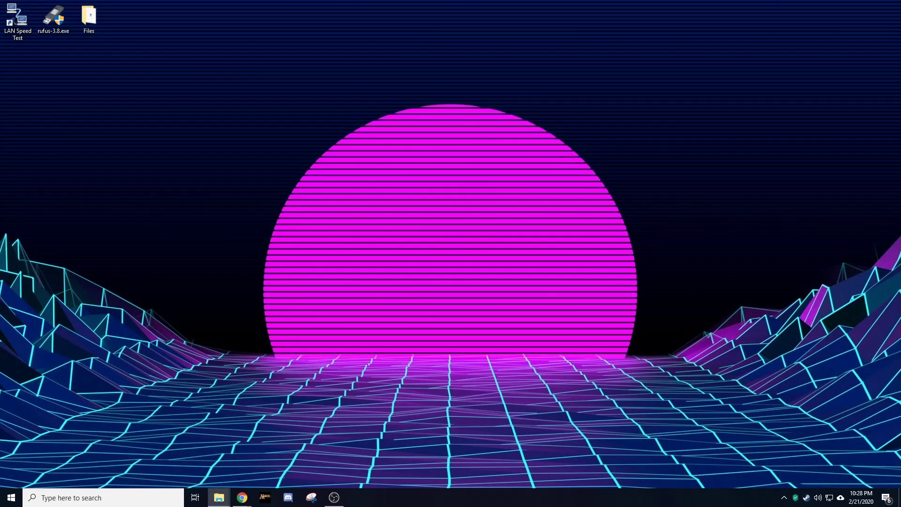
pyautogui.moveTo(283, 18); pyautogui.dragTo(280, 0)
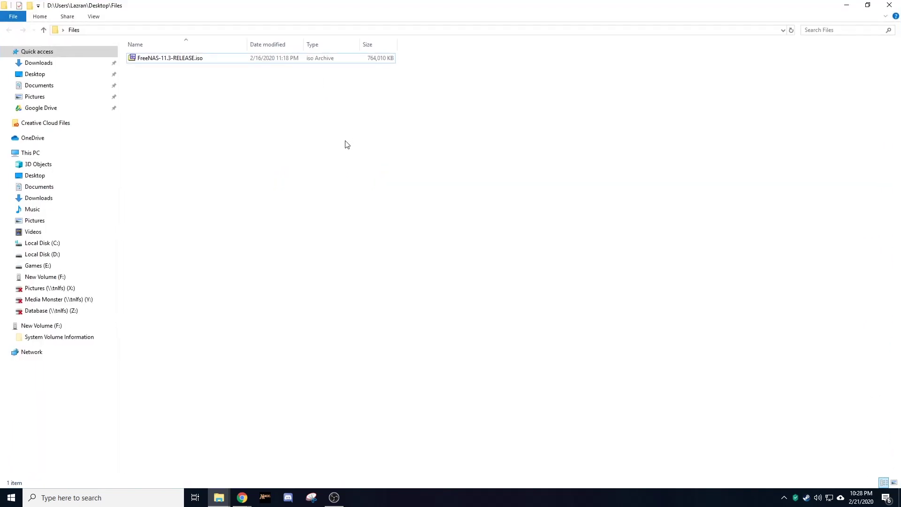
pyautogui.rightClick(158, 57)
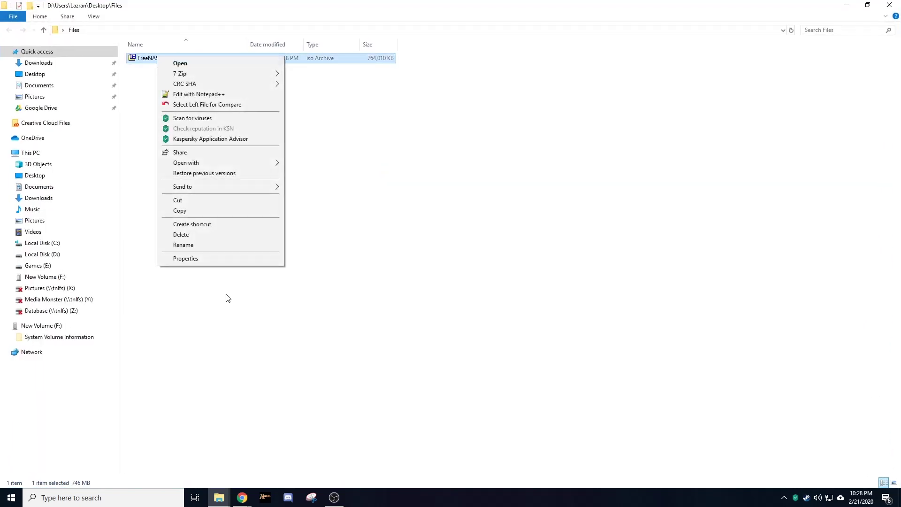
pyautogui.click(200, 263)
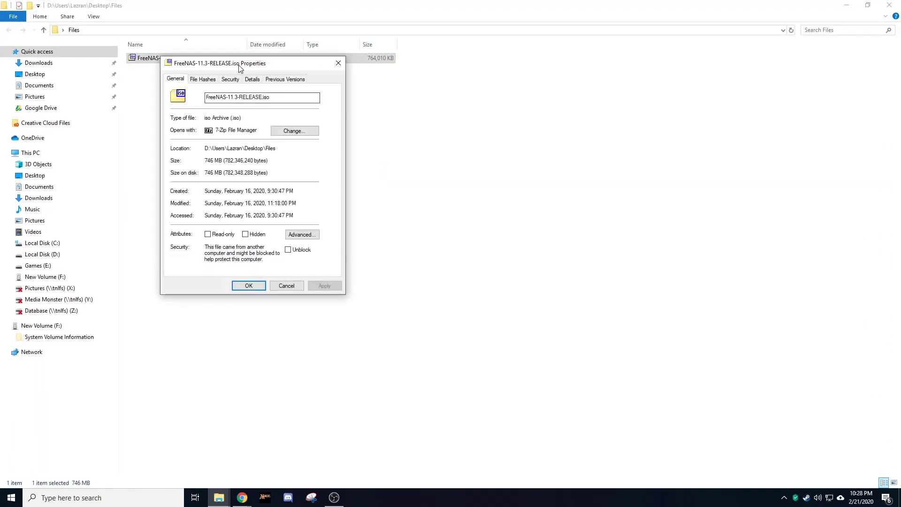
pyautogui.click(202, 79)
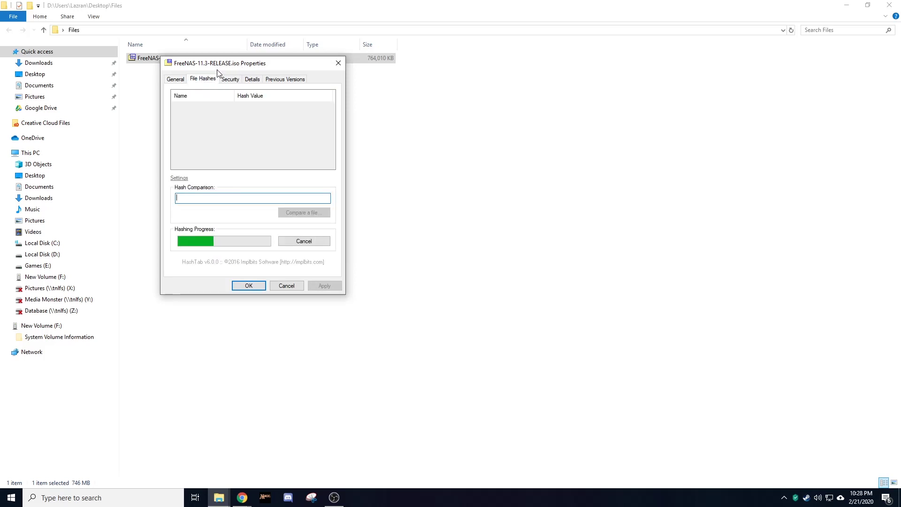
pyautogui.moveTo(221, 64); pyautogui.dragTo(454, 90)
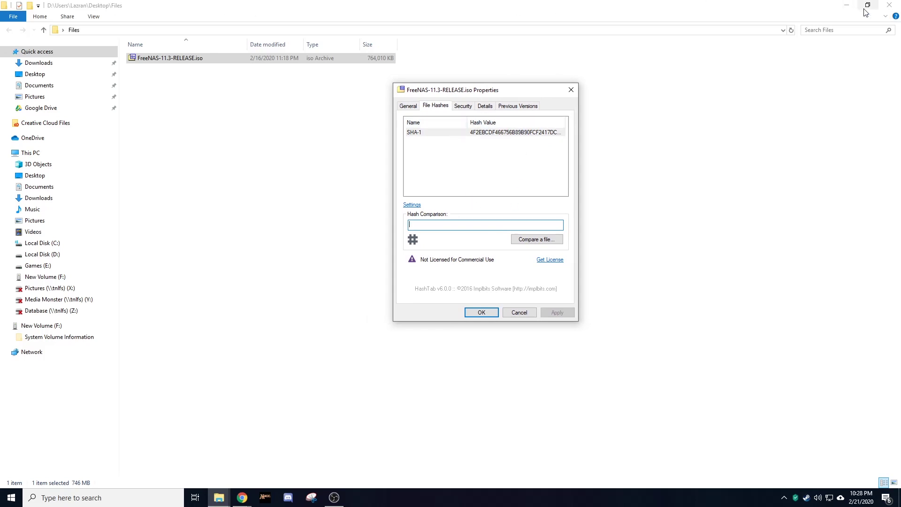
pyautogui.click(847, 5)
pyautogui.click(242, 498)
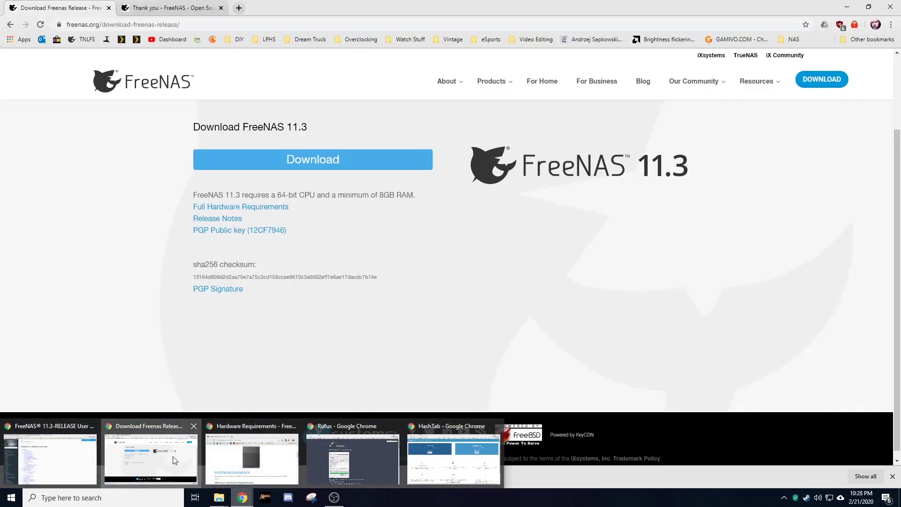
# Step: Copy the sha256 checksum from the download page into the ISO's Hash Comparison box
pyautogui.click(150, 458)
pyautogui.moveTo(415, 278); pyautogui.dragTo(188, 277)
pyautogui.rightClick(202, 277)
pyautogui.click(224, 281)
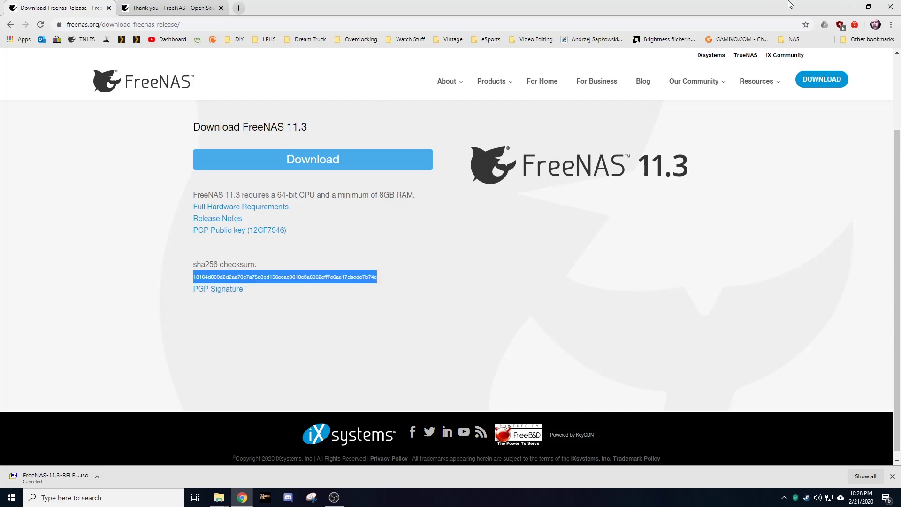
pyautogui.click(848, 7)
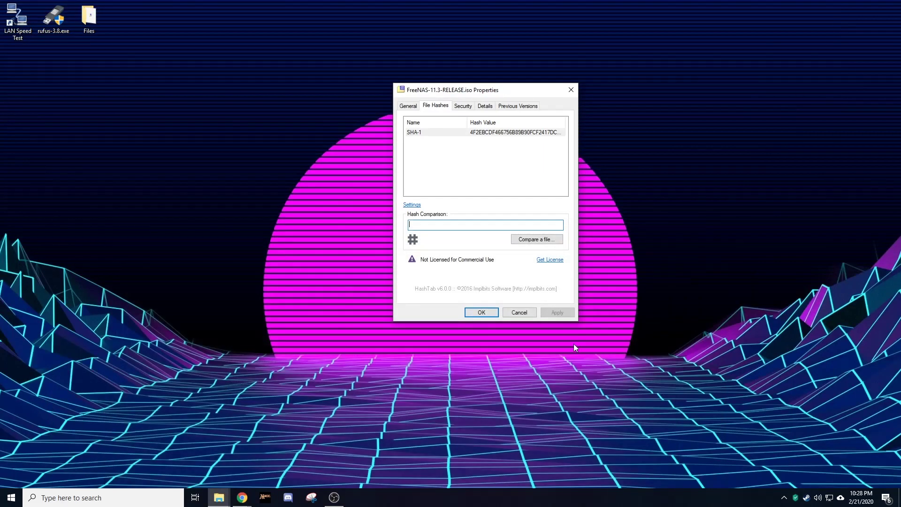
pyautogui.rightClick(497, 224)
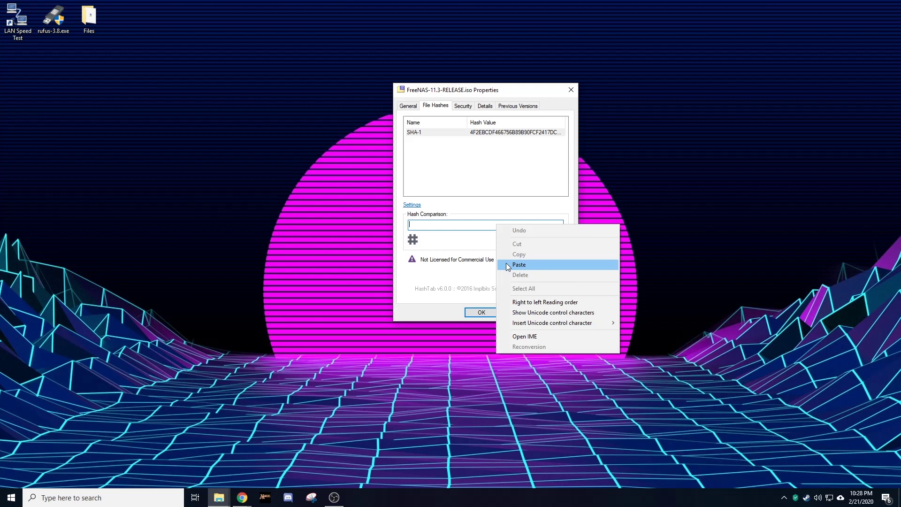
pyautogui.click(519, 265)
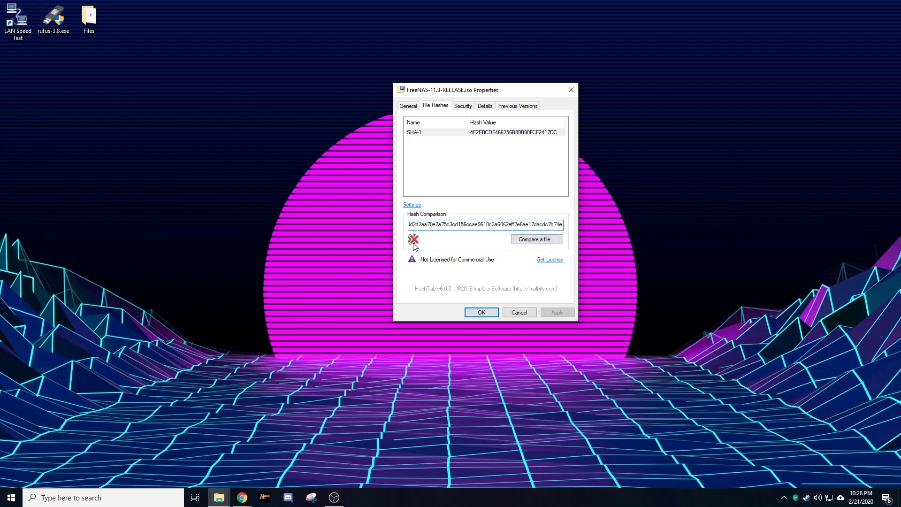
# Step: Arrange the download page on the left half and Files with the hash dialog on the right
pyautogui.moveTo(496, 91); pyautogui.dragTo(738, 35)
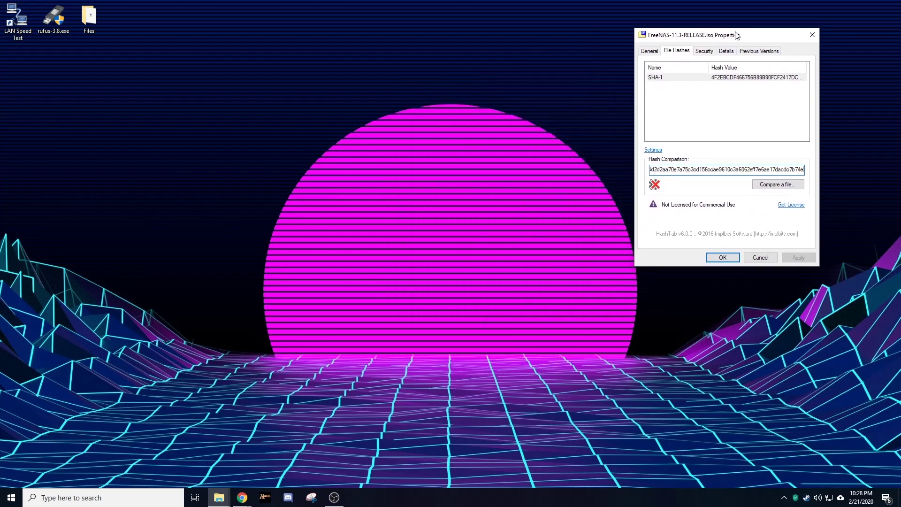
pyautogui.click(228, 502)
pyautogui.click(242, 499)
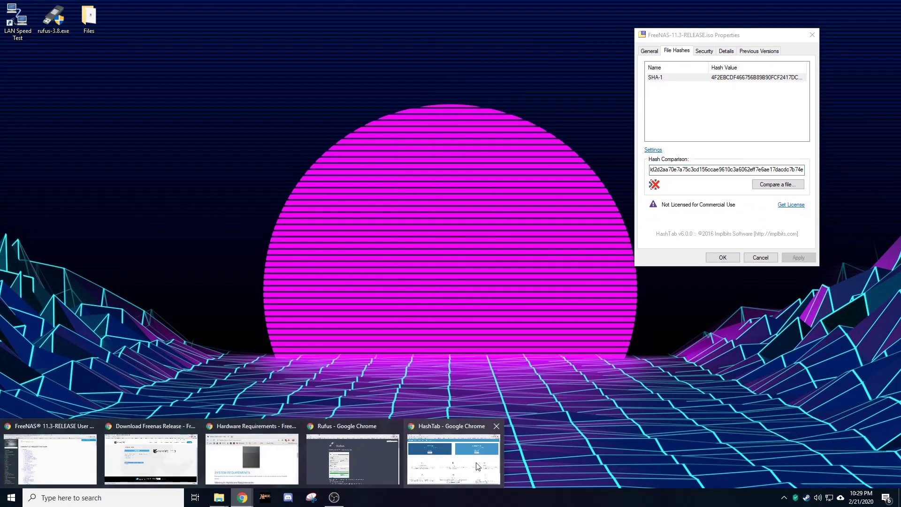
pyautogui.click(190, 460)
pyautogui.moveTo(661, 5); pyautogui.dragTo(0, 50)
pyautogui.click(556, 136)
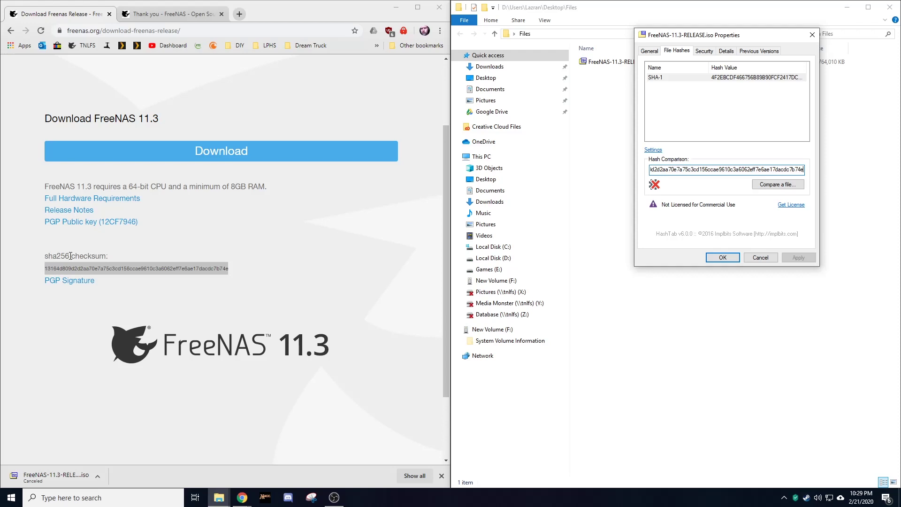
# Step: Enable SHA-256 in the hash Settings so the ISO's SHA-256 is computed alongside SHA-1
pyautogui.rightClick(751, 123)
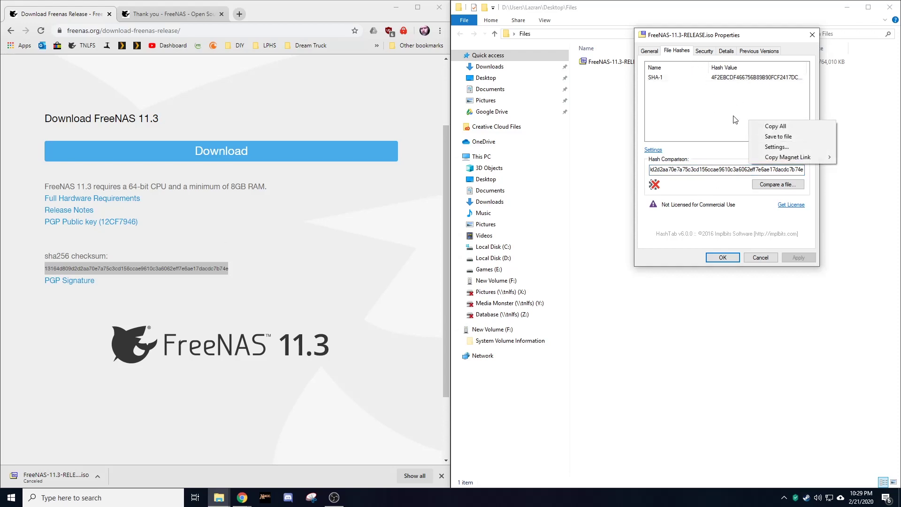
pyautogui.click(777, 146)
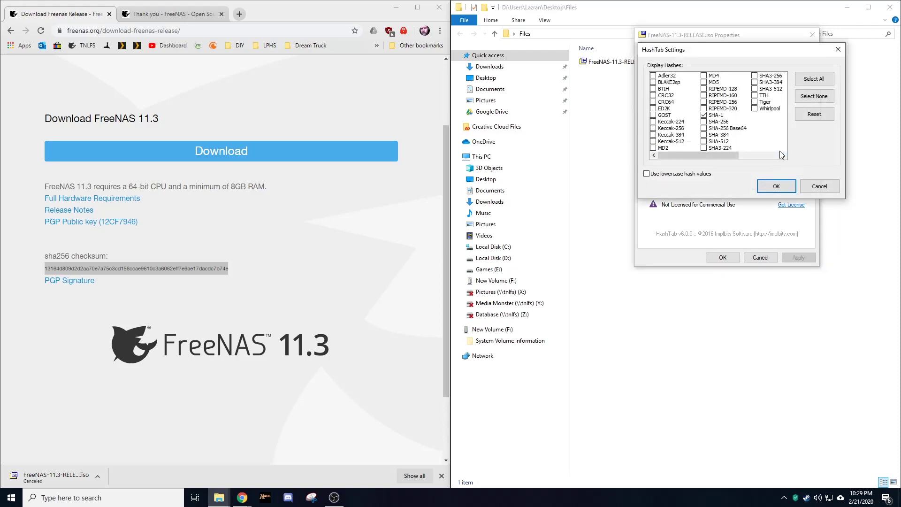
pyautogui.click(705, 122)
pyautogui.click(766, 185)
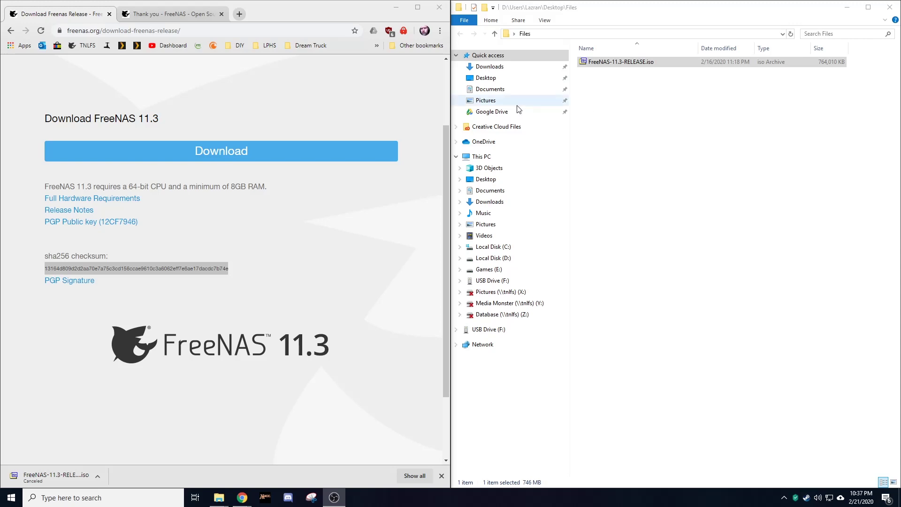
# Step: Minimize Chrome and launch rufus-3.8.exe from the desktop
pyautogui.click(397, 10)
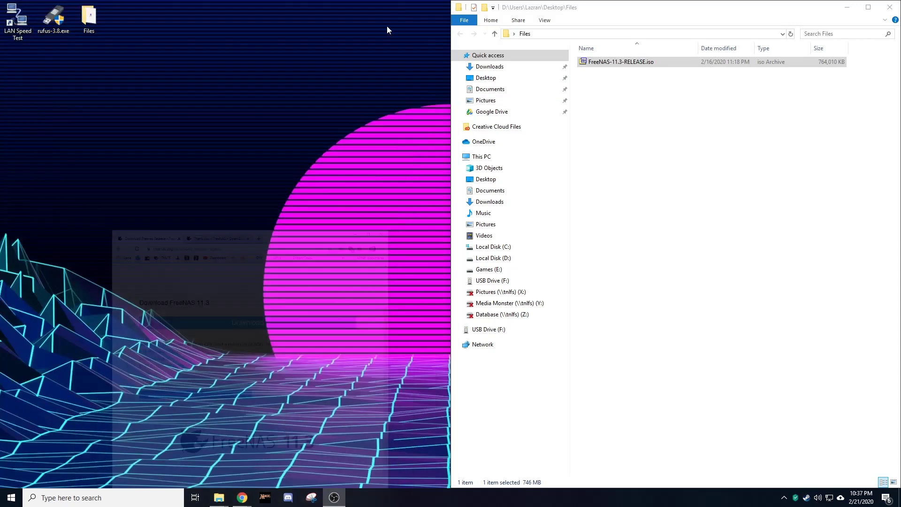
pyautogui.doubleClick(51, 21)
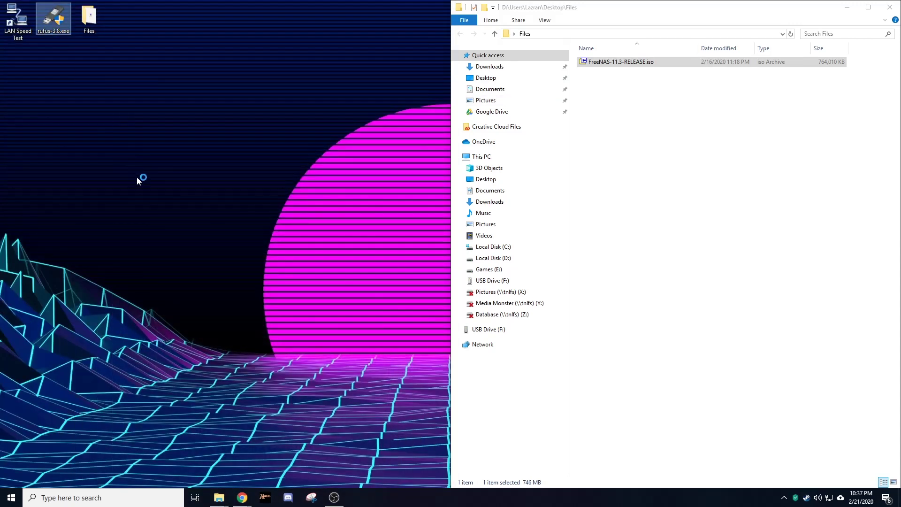
pyautogui.moveTo(476, 101); pyautogui.dragTo(285, 120)
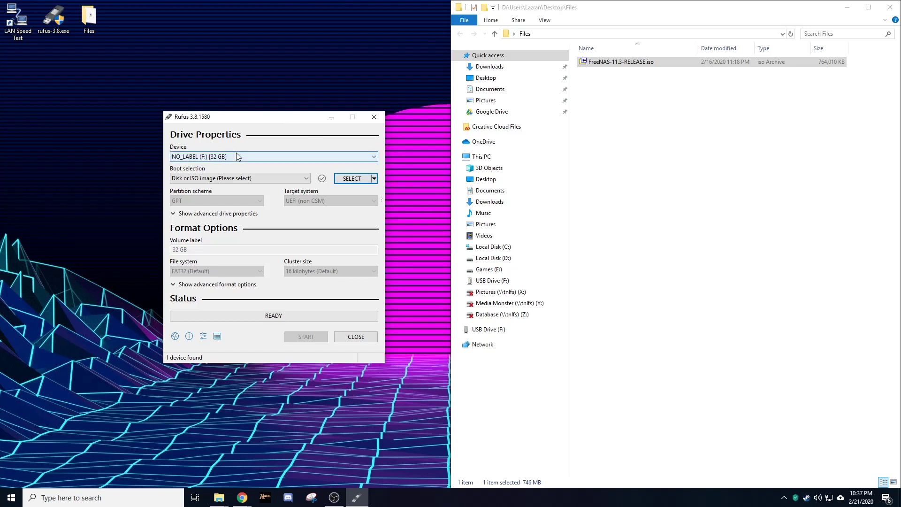
# Step: Select the 32 GB NO_LABEL (F:) drive, load FreeNAS-11.3-RELEASE.iso, and start writing
pyautogui.click(291, 158)
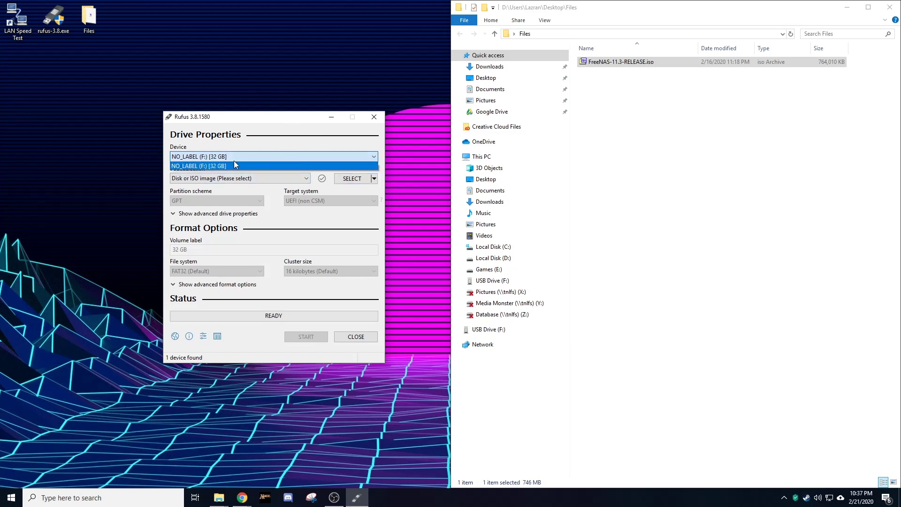
pyautogui.click(231, 167)
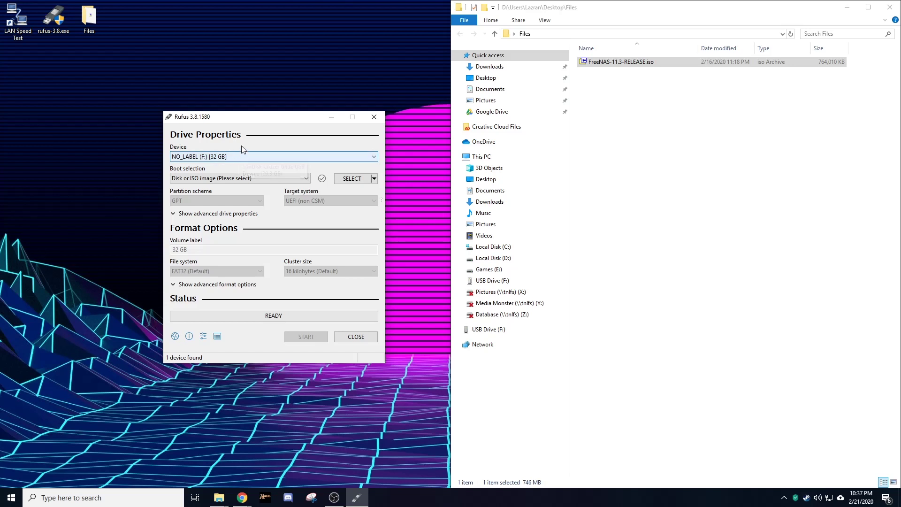
pyautogui.click(620, 63)
pyautogui.moveTo(619, 65); pyautogui.dragTo(358, 181)
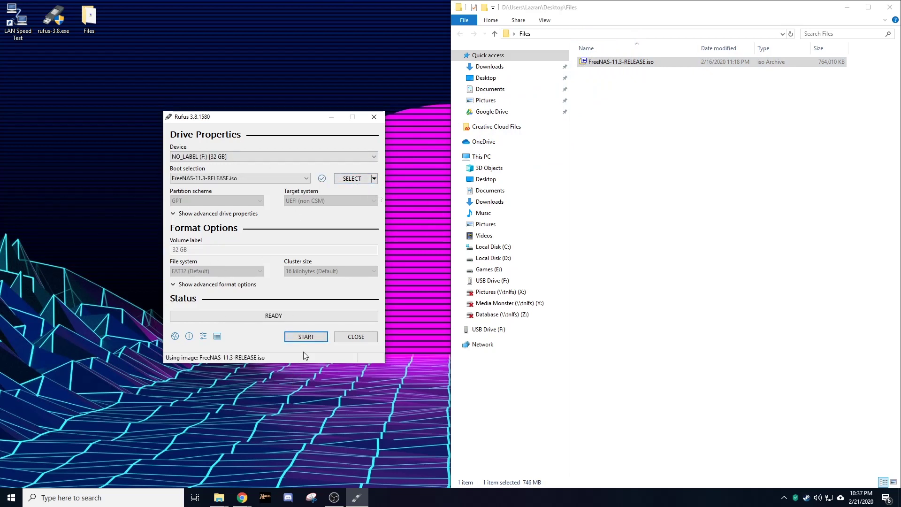
pyautogui.click(306, 338)
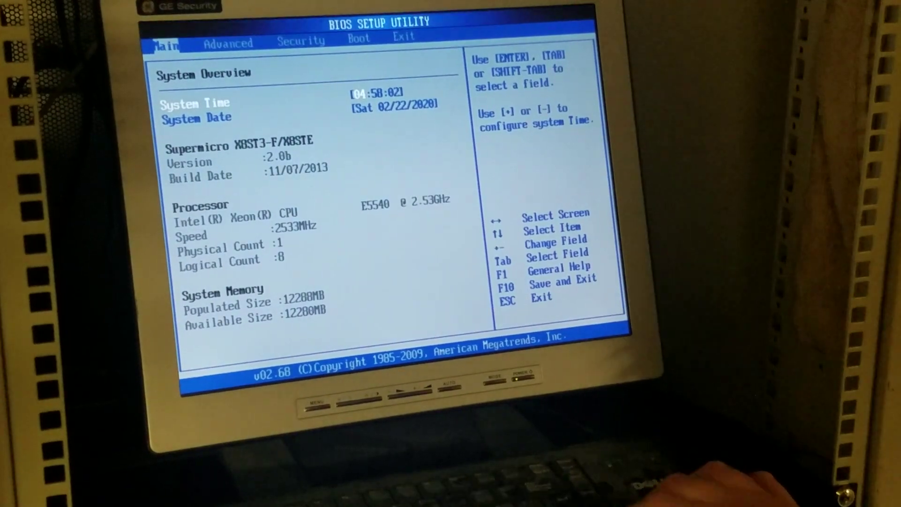
# Step: Keep USB:SanDisk as 1st Boot Device and save and exit the BIOS with F10
pyautogui.press('Right')
pyautogui.press('Right')
pyautogui.press('Right')
pyautogui.press('Right')
pyautogui.press('Left')
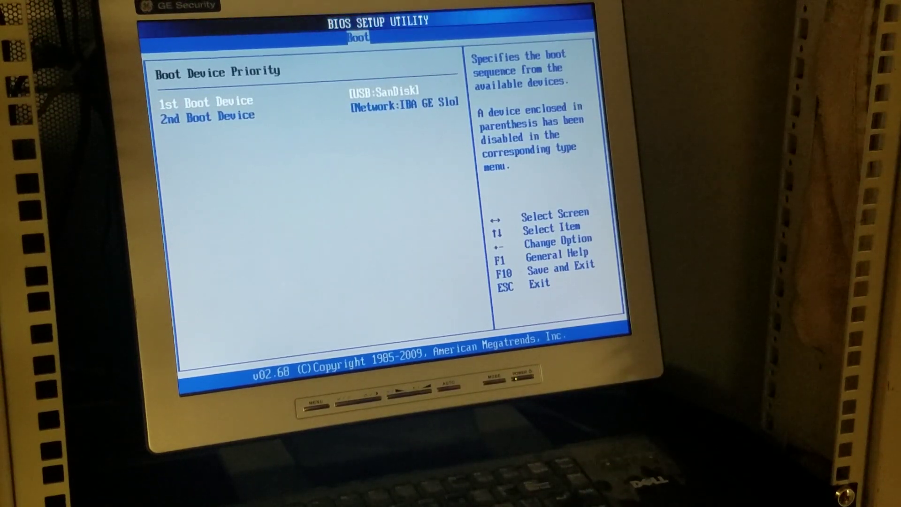
pyautogui.press('F10')
pyautogui.press('Return')
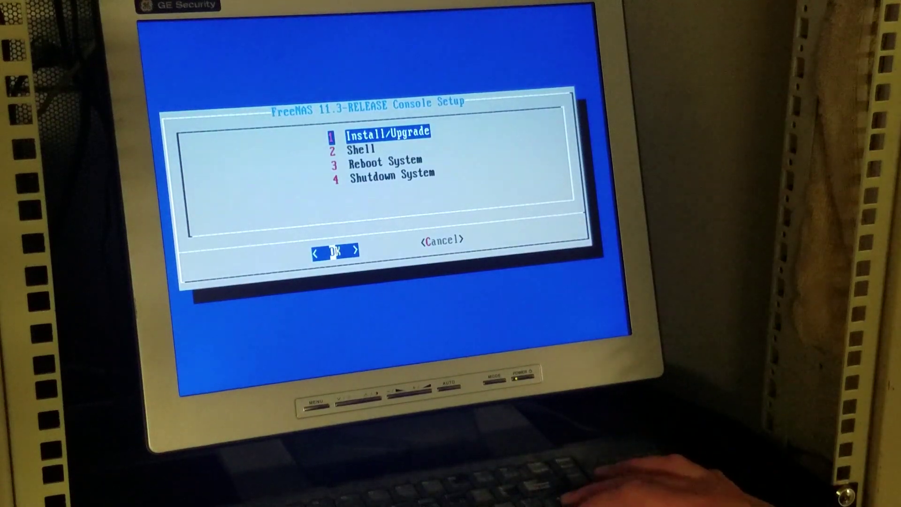
# Step: Choose Install/Upgrade and select the ada0 SanDisk 59.6 GiB drive as the target
pyautogui.press('Return')
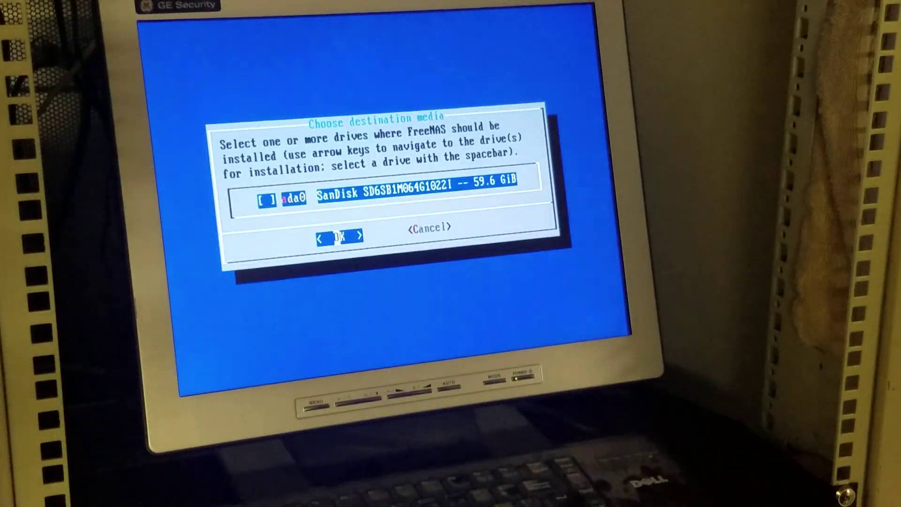
pyautogui.press('space')
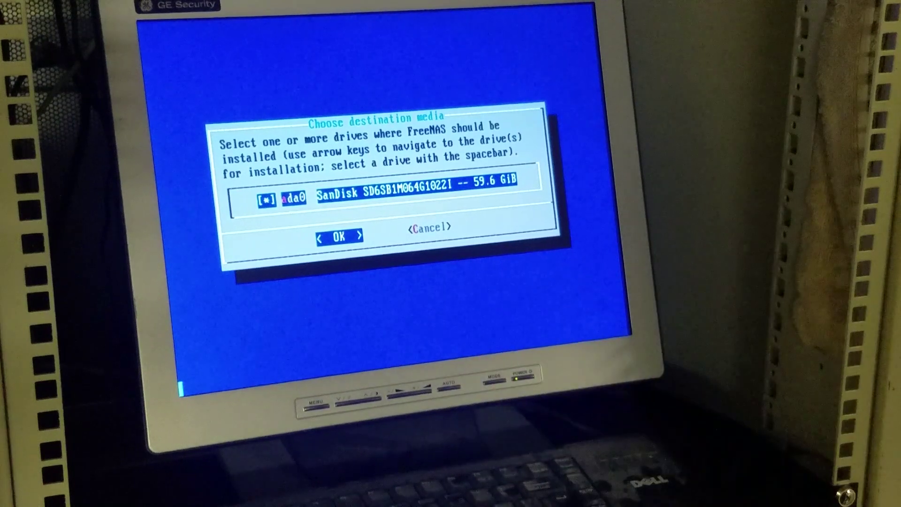
pyautogui.press('Return')
# Step: Pick Fresh Install, format the boot device, and accept the ada0 erase warning
pyautogui.press('Right')
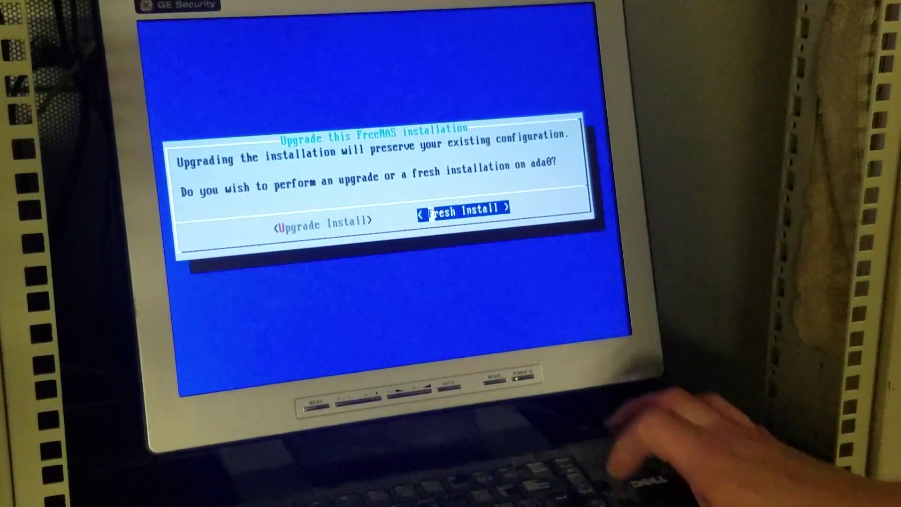
pyautogui.press('Return')
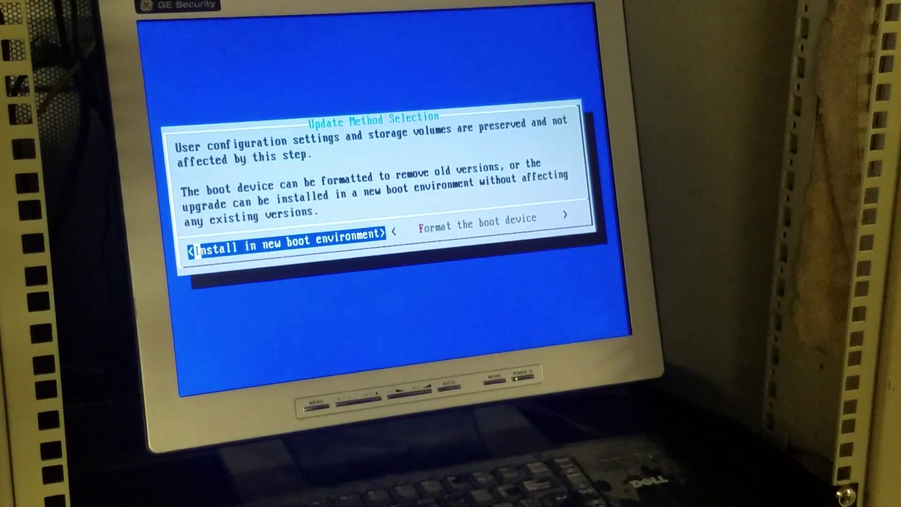
pyautogui.press('Right')
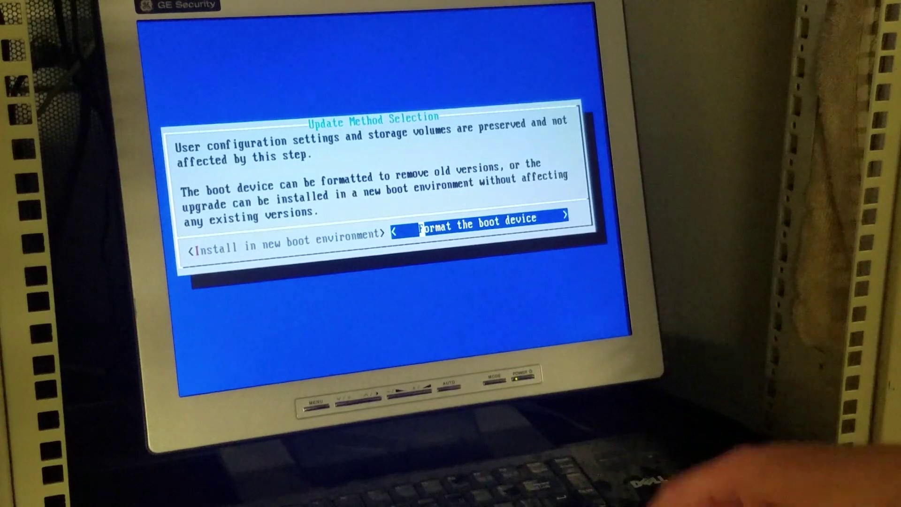
pyautogui.press('Return')
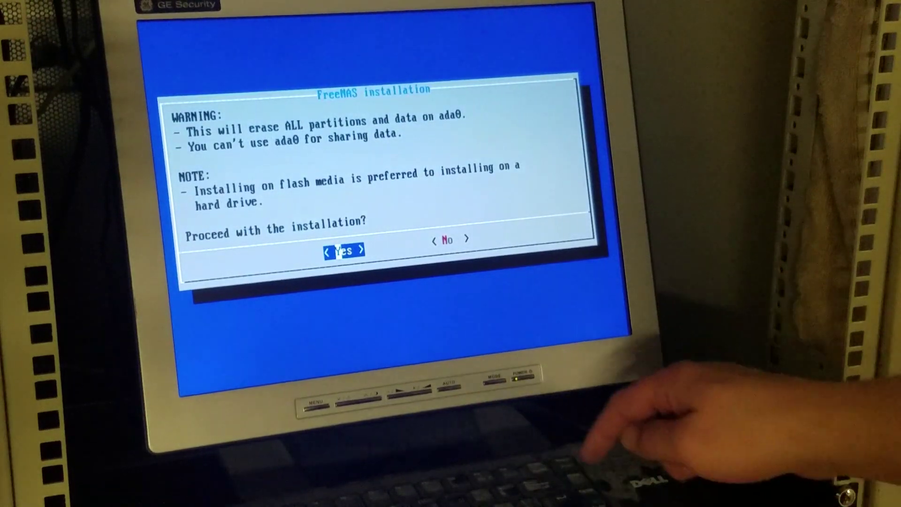
pyautogui.press('Return')
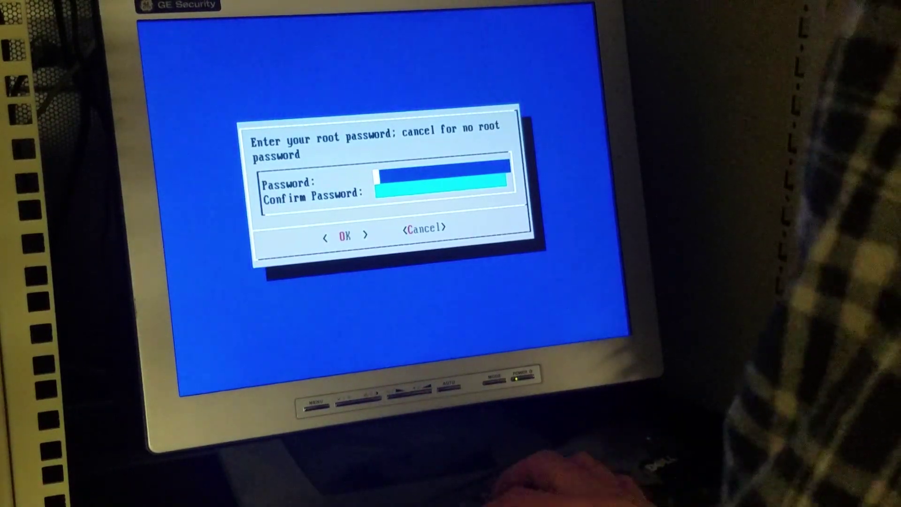
# Step: Enter the root password, repeat it in the confirmation field, and submit it
pyautogui.write('**********')
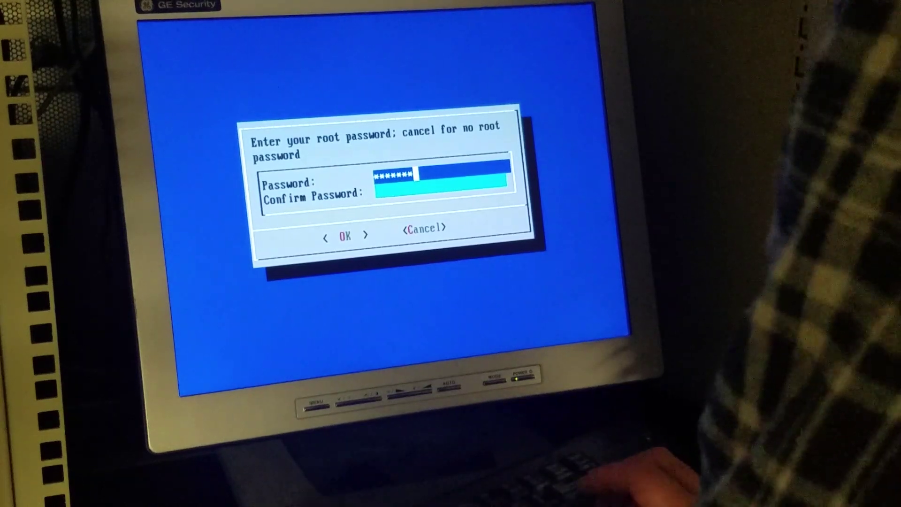
pyautogui.press('Down')
pyautogui.write('*******')
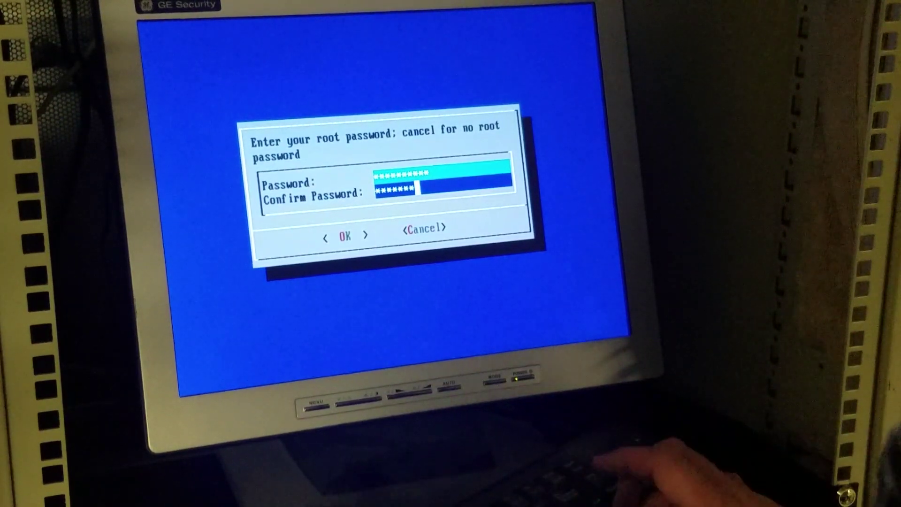
pyautogui.press('Return')
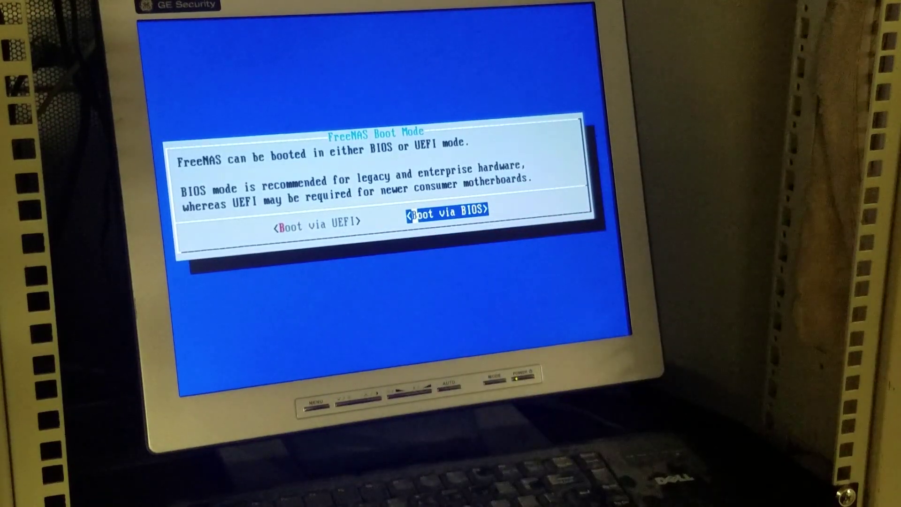
# Step: Boot via BIOS, create the 16GB swap partition to install on ada0, and accept the success message
pyautogui.press('Return')
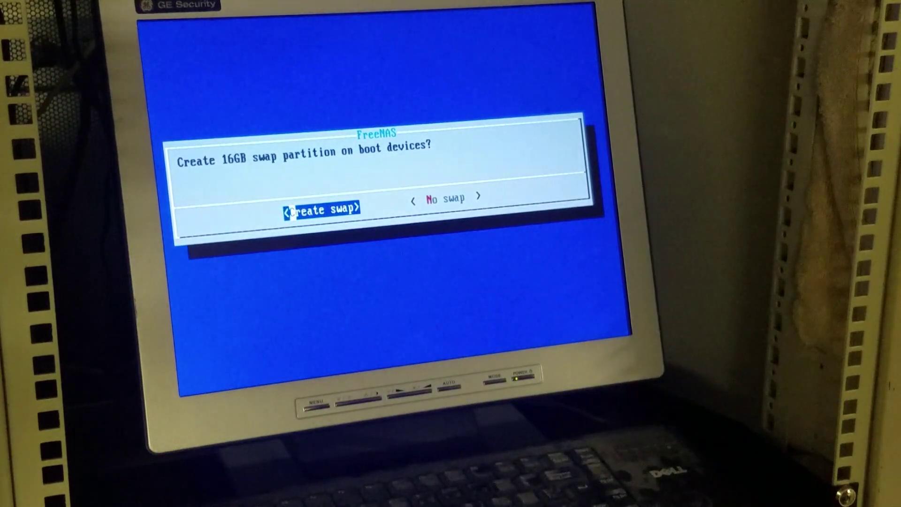
pyautogui.press('Return')
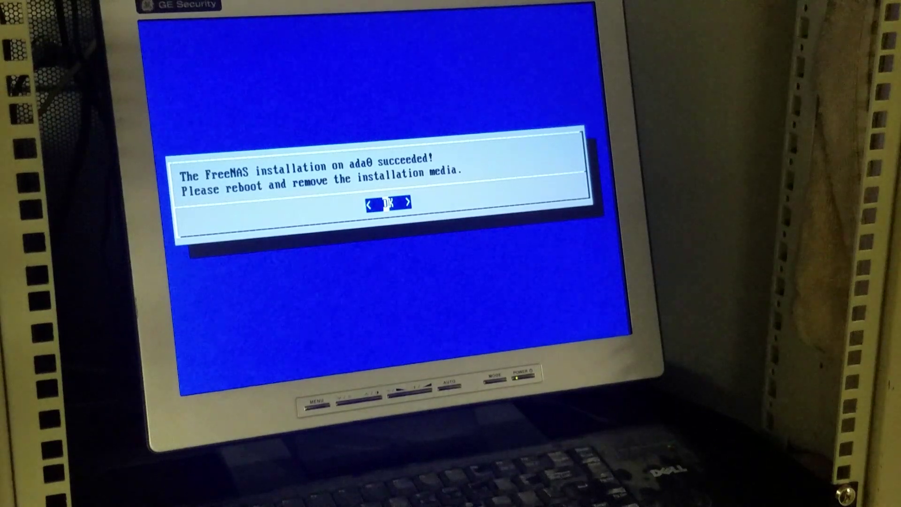
pyautogui.press('Return')
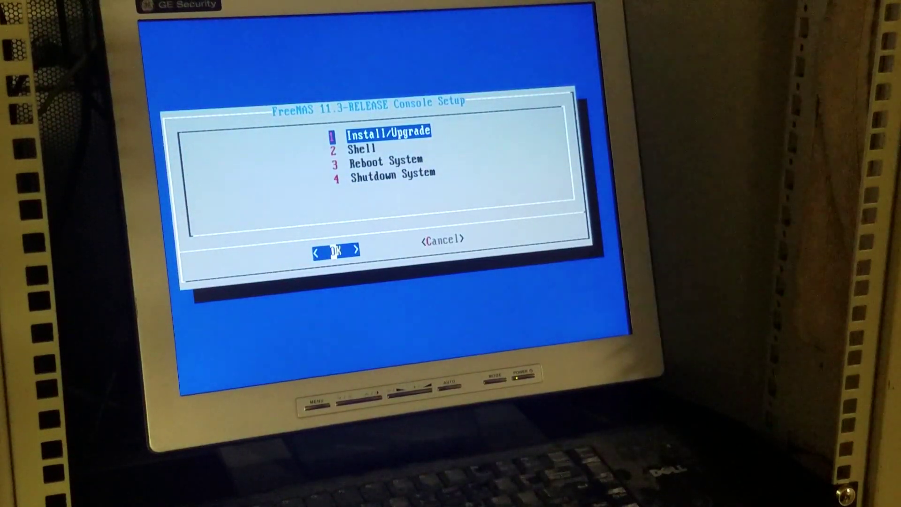
# Step: Choose Reboot System in the Console Setup menu to start the installed FreeNAS
pyautogui.press('Down')
pyautogui.press('Down')
pyautogui.press('Return')
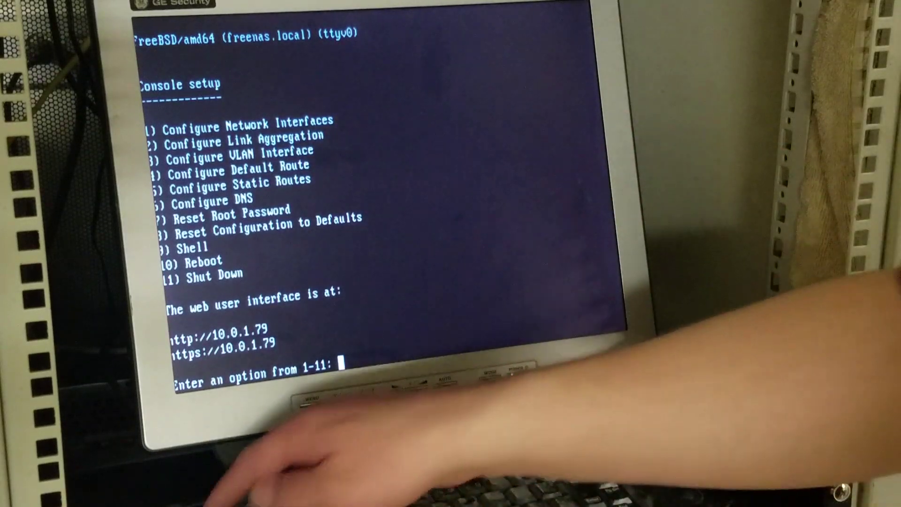
# Step: Start configuring interface em0 with option 1, declining DHCP and enabling IPv4
pyautogui.write('1')
pyautogui.press('Return')
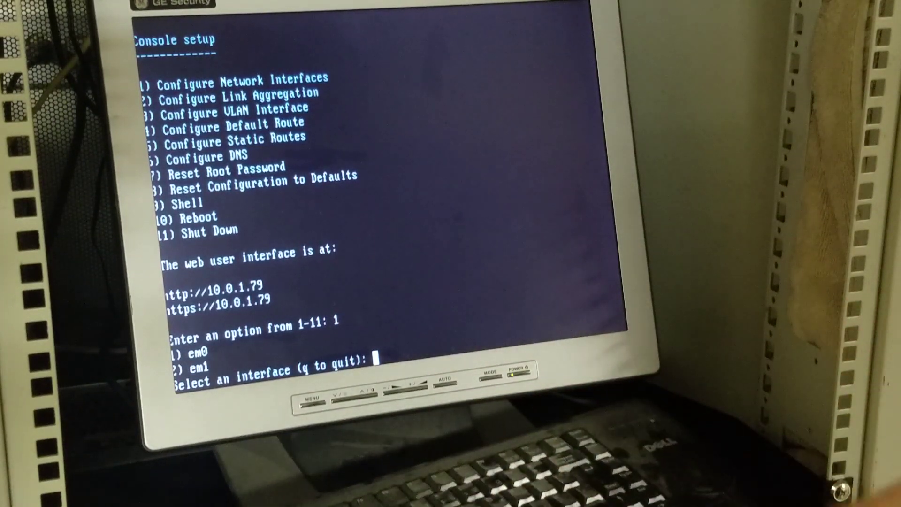
pyautogui.write('1')
pyautogui.press('Return')
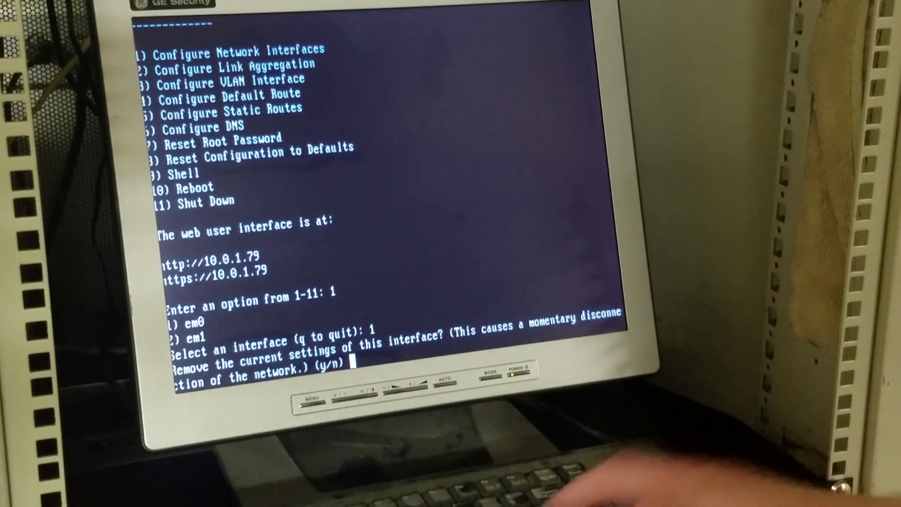
pyautogui.write('n')
pyautogui.press('Return')
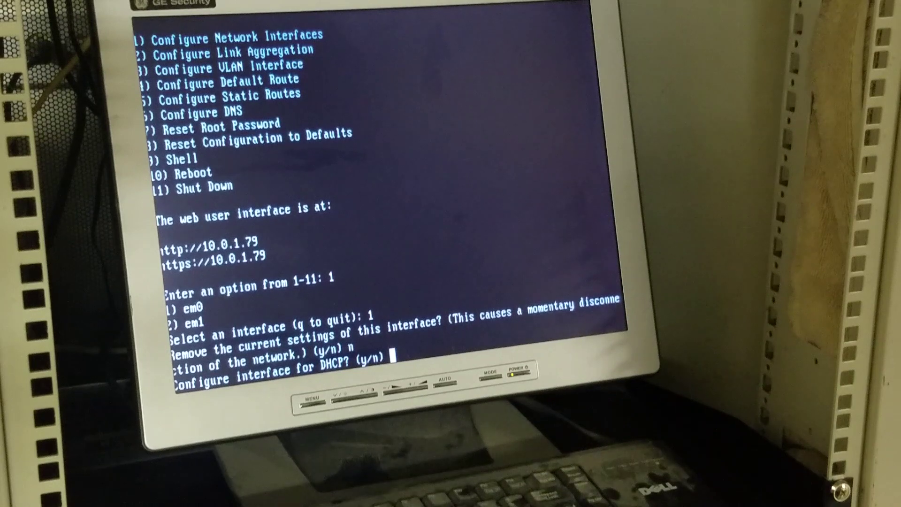
pyautogui.write('n')
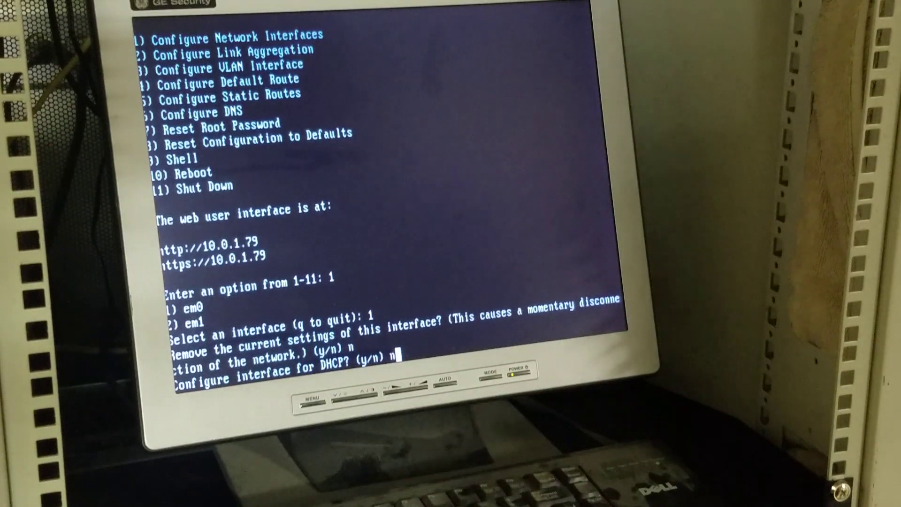
pyautogui.press('Return')
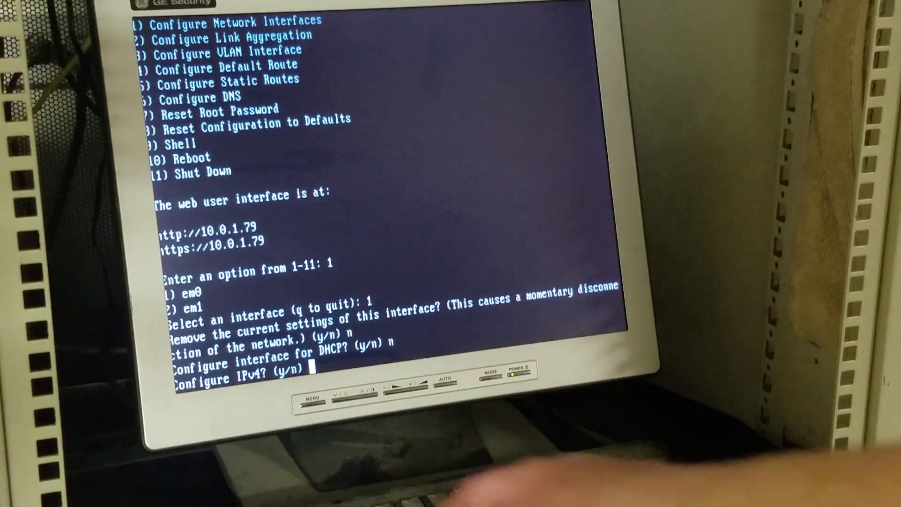
pyautogui.write('y')
pyautogui.press('Return')
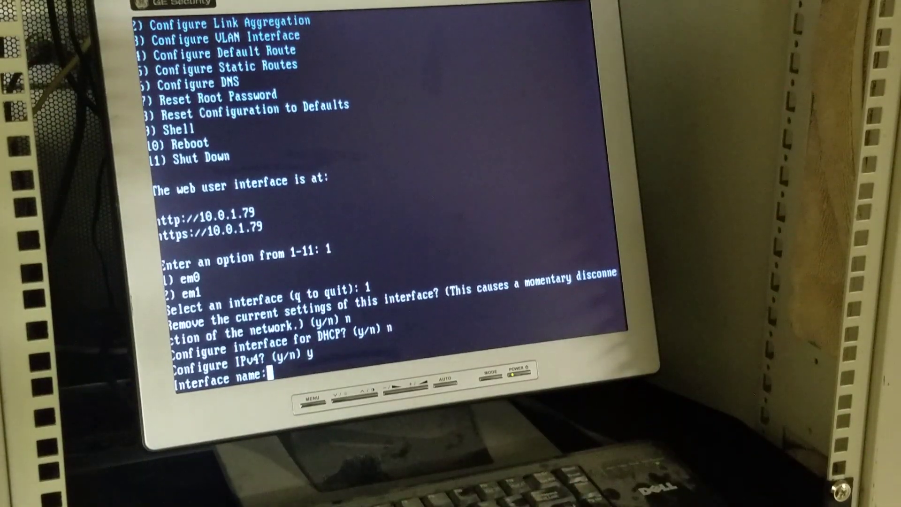
# Step: Give em0 static address 10.0.1.235 with netmask 255.255.255.0 and skip IPv6
pyautogui.write('em')
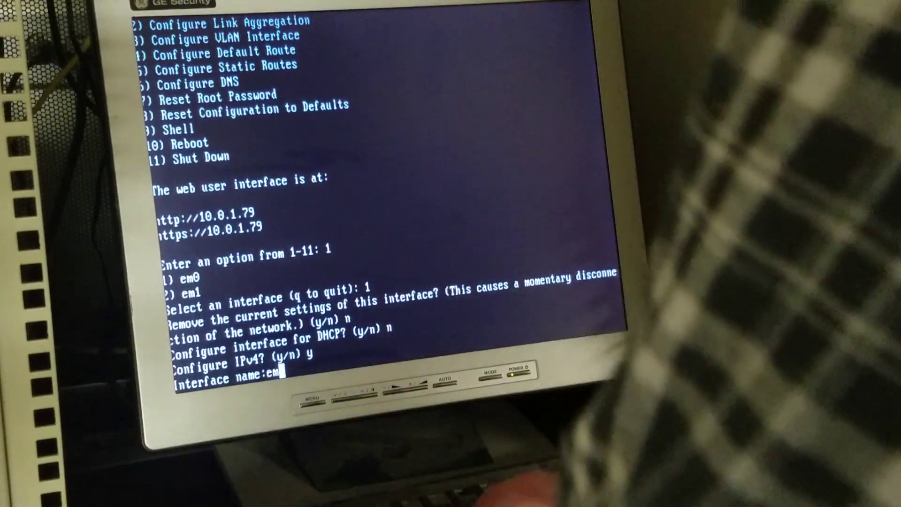
pyautogui.write('0')
pyautogui.press('Return')
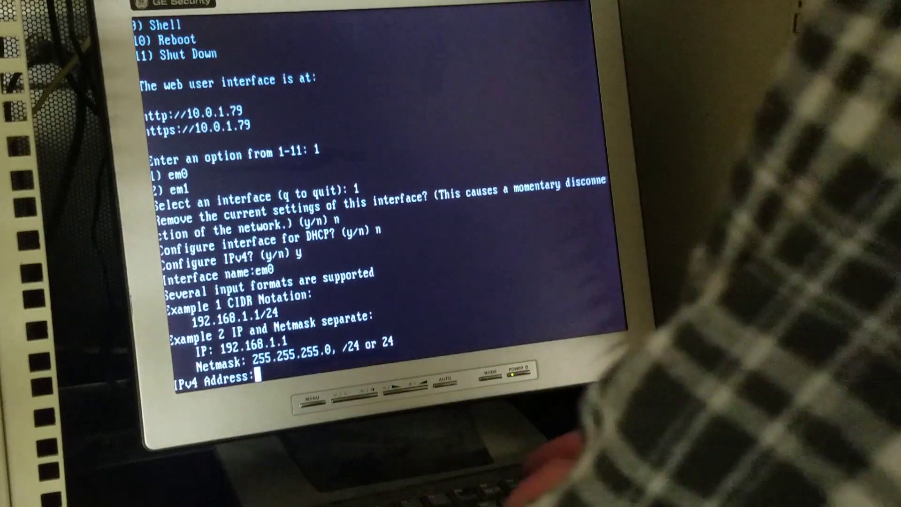
pyautogui.write('10.')
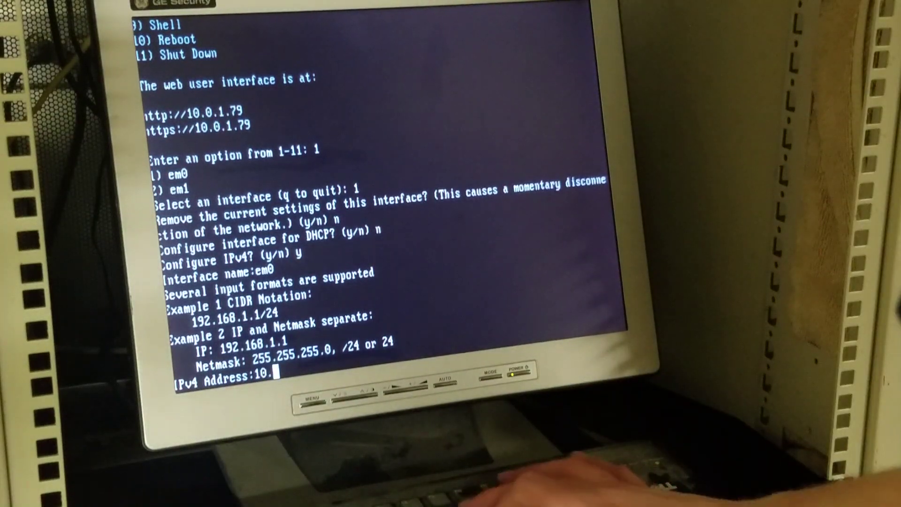
pyautogui.write('0.1')
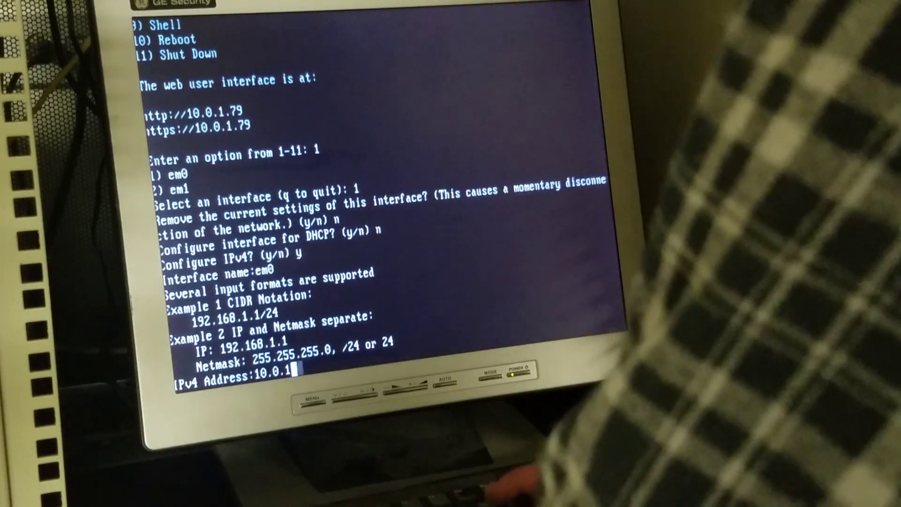
pyautogui.write('.235')
pyautogui.press('Return')
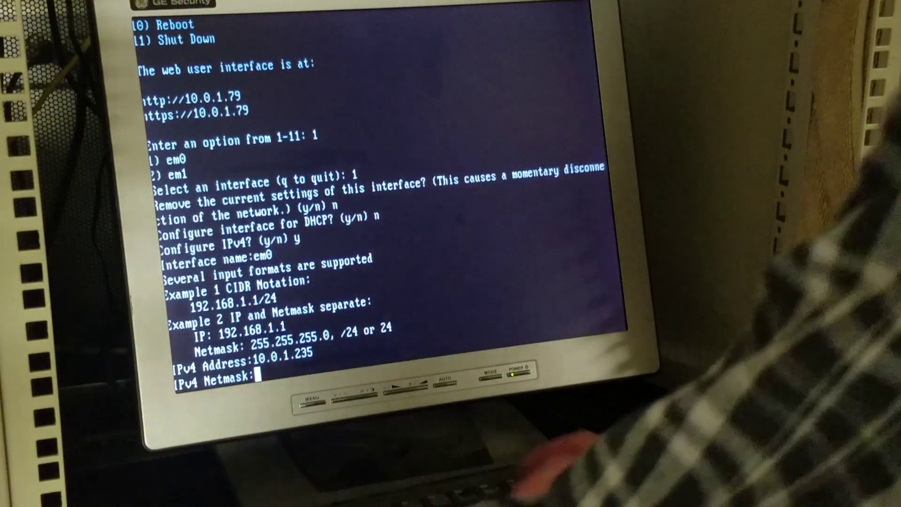
pyautogui.write('255.')
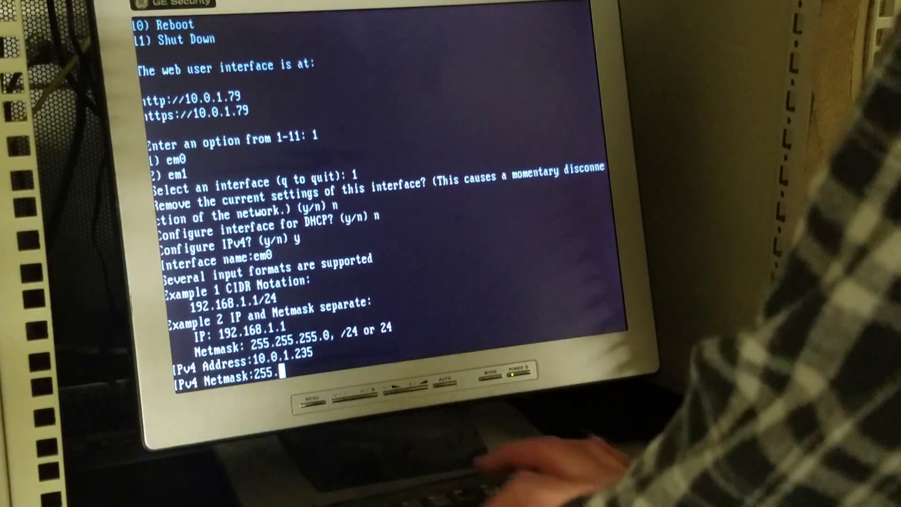
pyautogui.write('255.255')
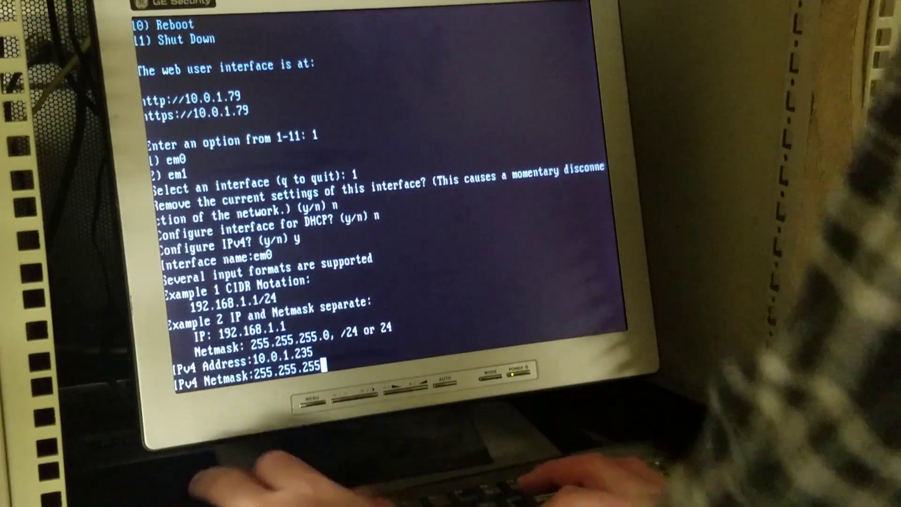
pyautogui.write('.0')
pyautogui.press('Return')
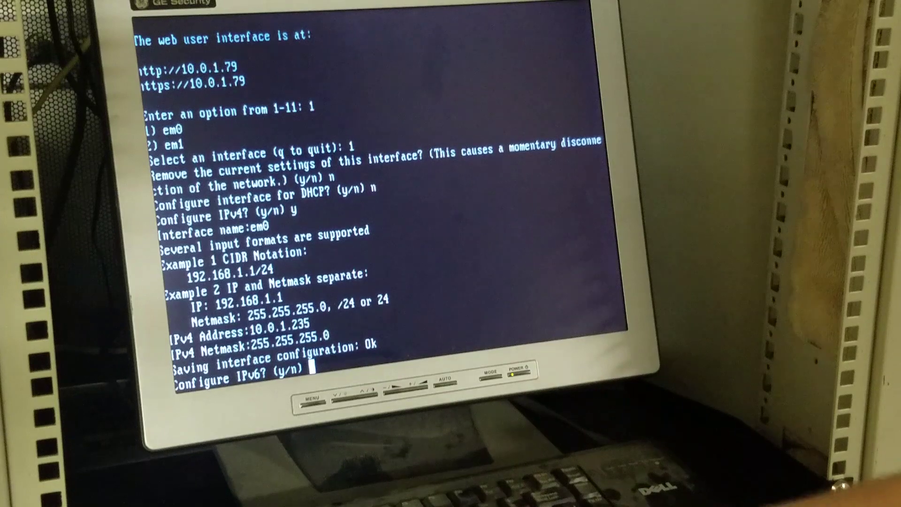
pyautogui.write('n')
pyautogui.press('Return')
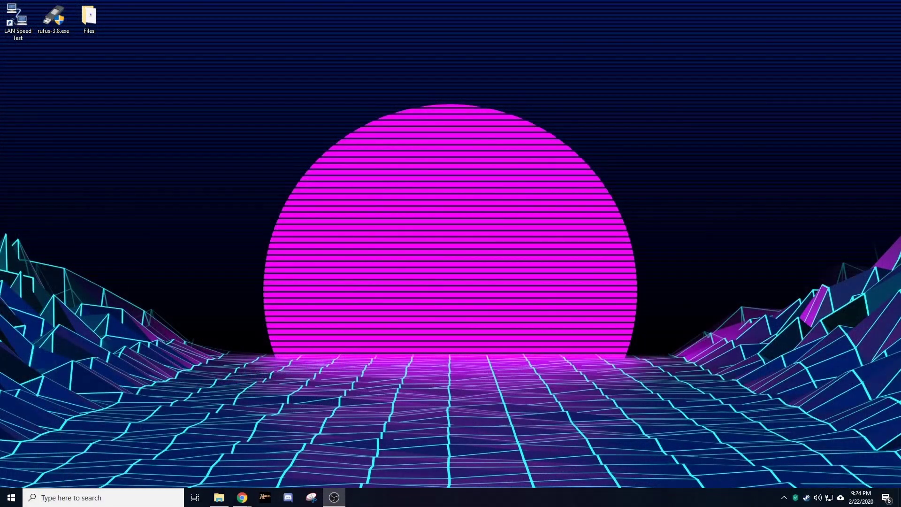
# Step: Maximize Chrome and load the FreeNAS web interface at 10.0.1.235
pyautogui.moveTo(0, 107); pyautogui.dragTo(339, 1)
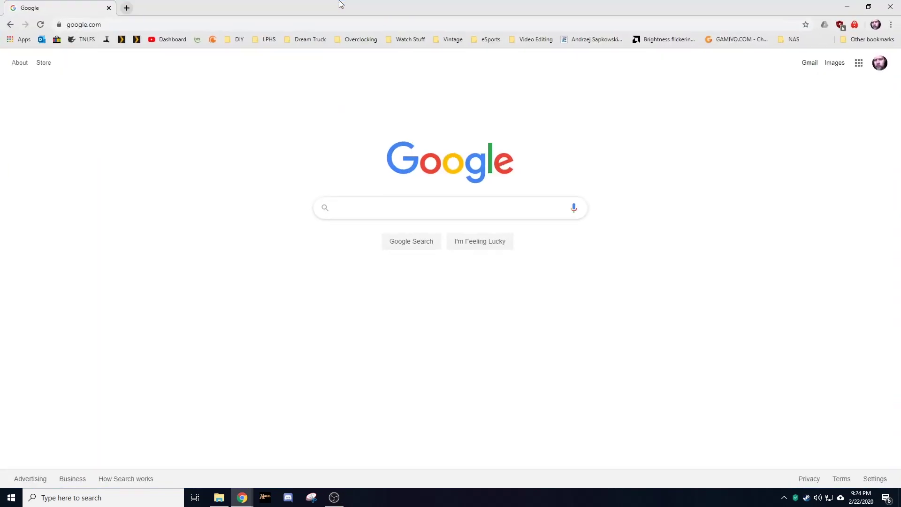
pyautogui.click(260, 28)
pyautogui.write('10.0.1.235')
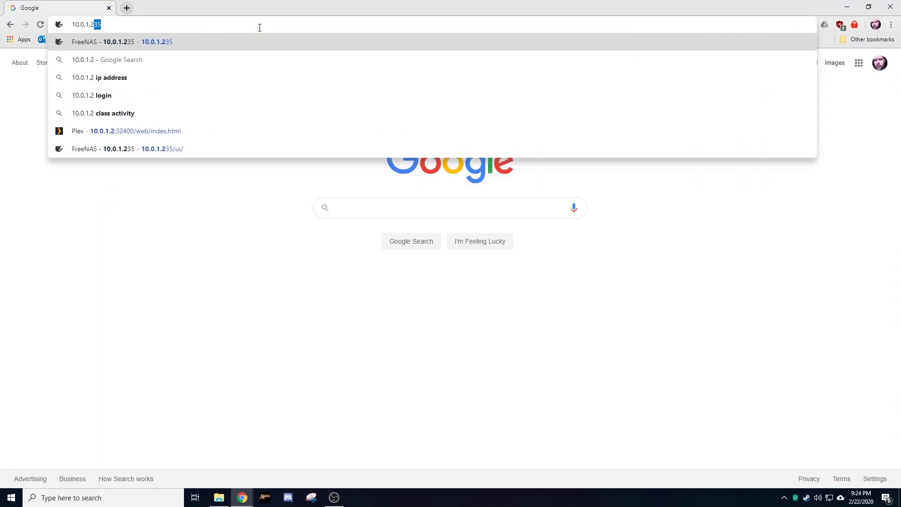
pyautogui.press('Return')
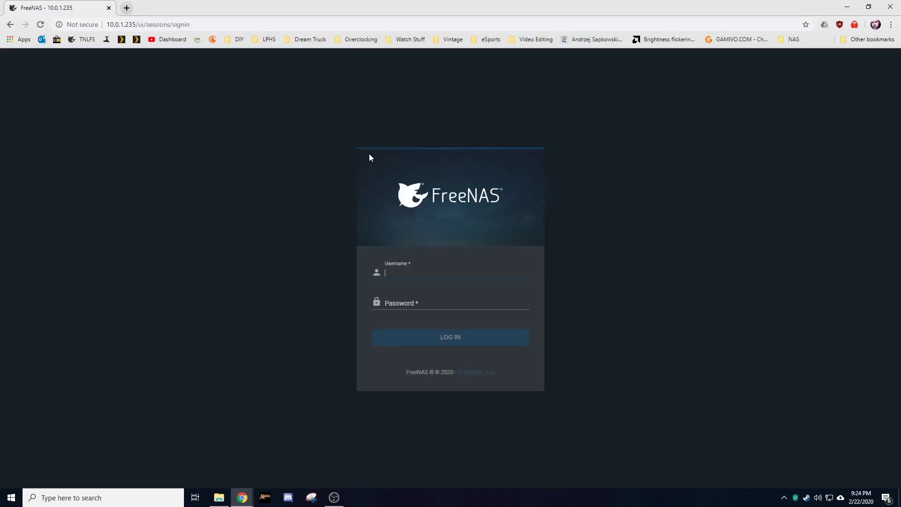
# Step: Log in as root with the administrator password
pyautogui.write('root')
pyautogui.press('Tab')
pyautogui.write('******')
pyautogui.press('Return')
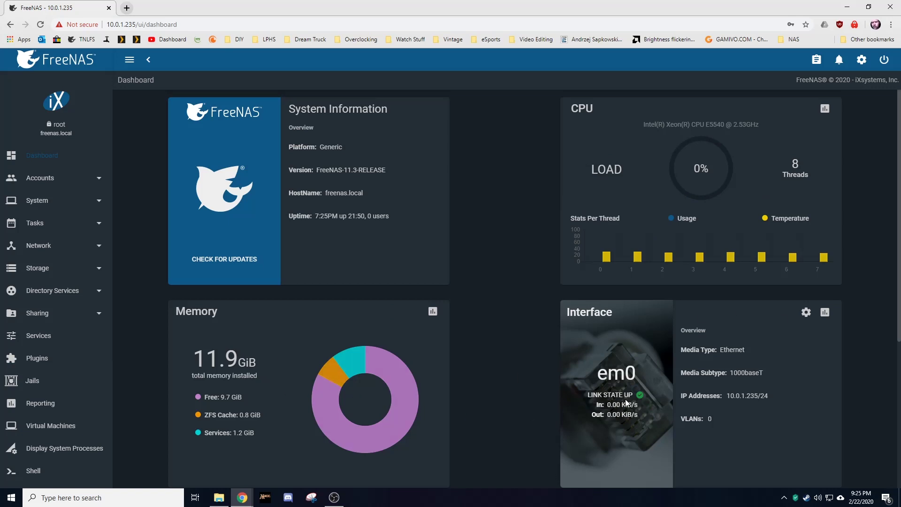
pyautogui.scroll(-4, 601, 381)
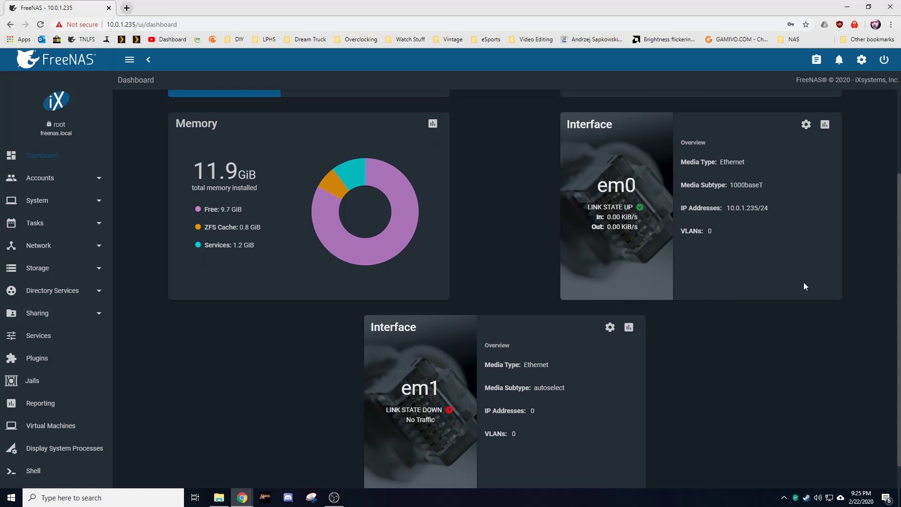
pyautogui.scroll(4, 745, 255)
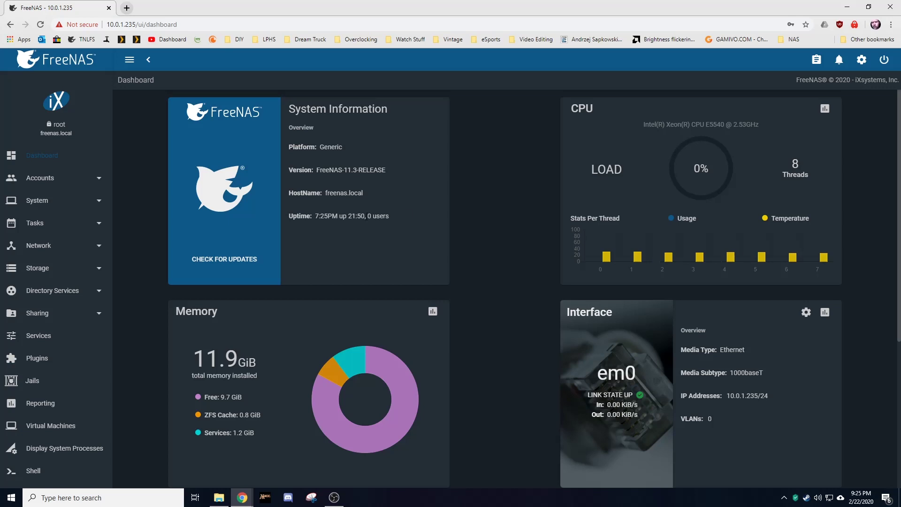
pyautogui.moveTo(396, 218); pyautogui.dragTo(312, 217)
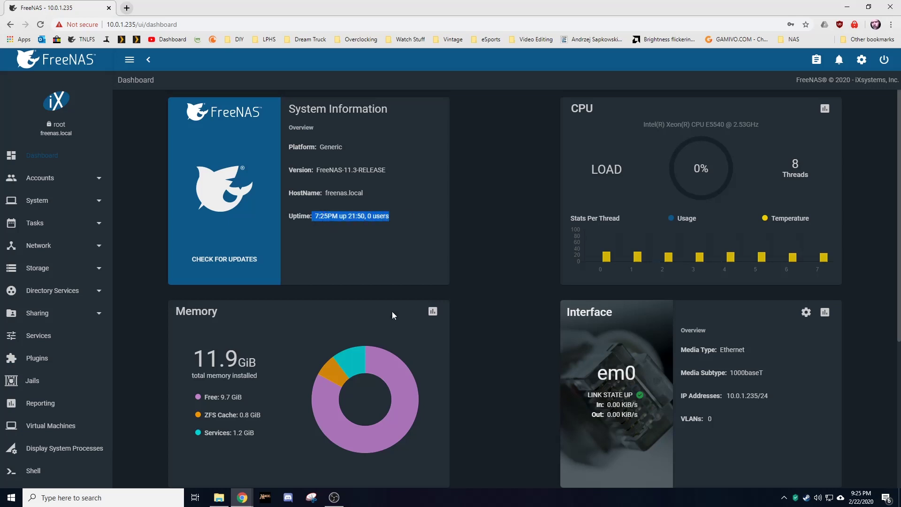
pyautogui.click(357, 267)
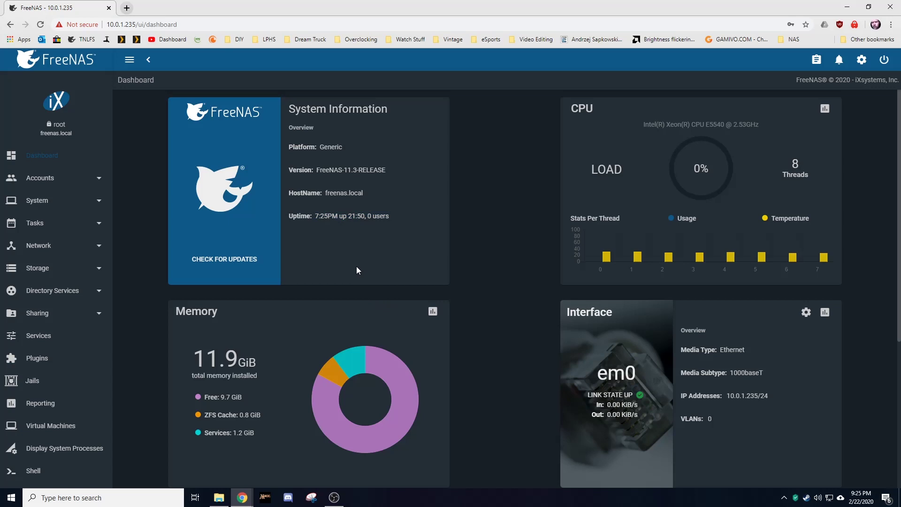
pyautogui.click(62, 180)
pyautogui.click(62, 181)
pyautogui.click(61, 201)
# Step: Pick America/Chicago as the timezone in System > General, save, and go back to Dashboard
pyautogui.click(60, 226)
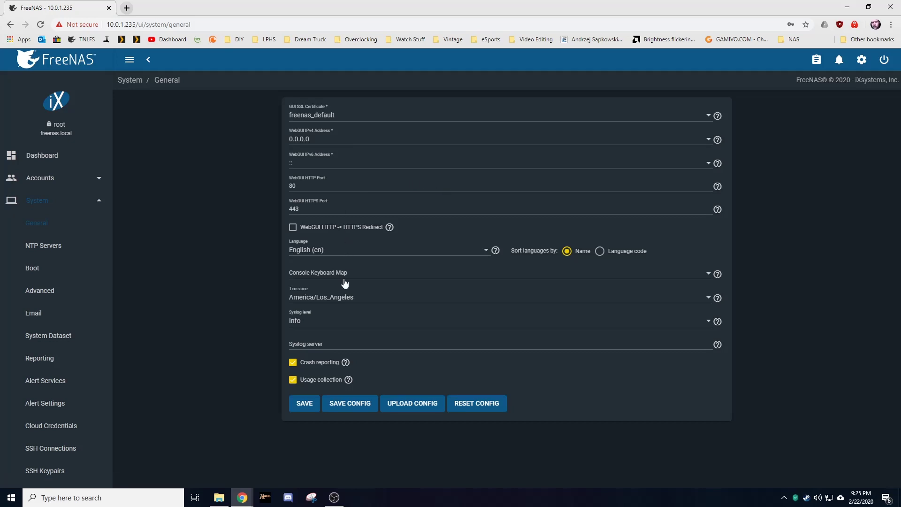
pyautogui.click(350, 299)
pyautogui.scroll(15, 428, 316)
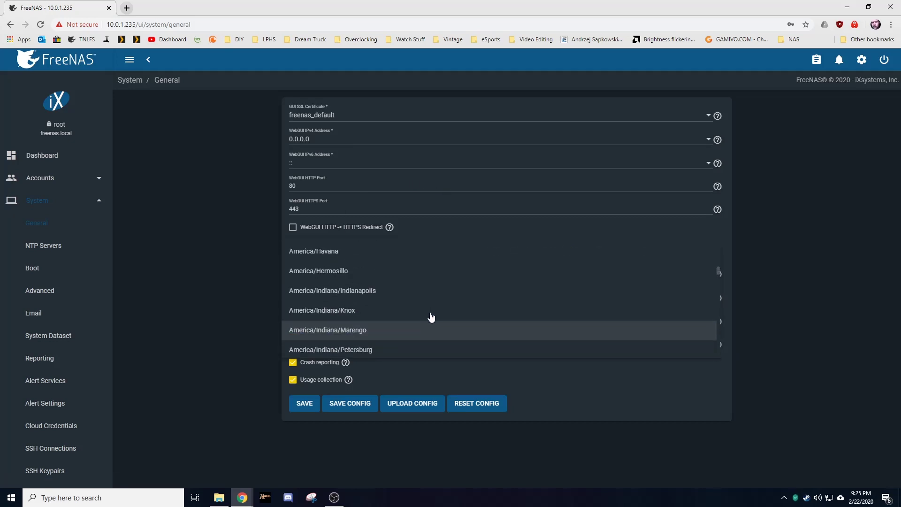
pyautogui.scroll(5, 425, 314)
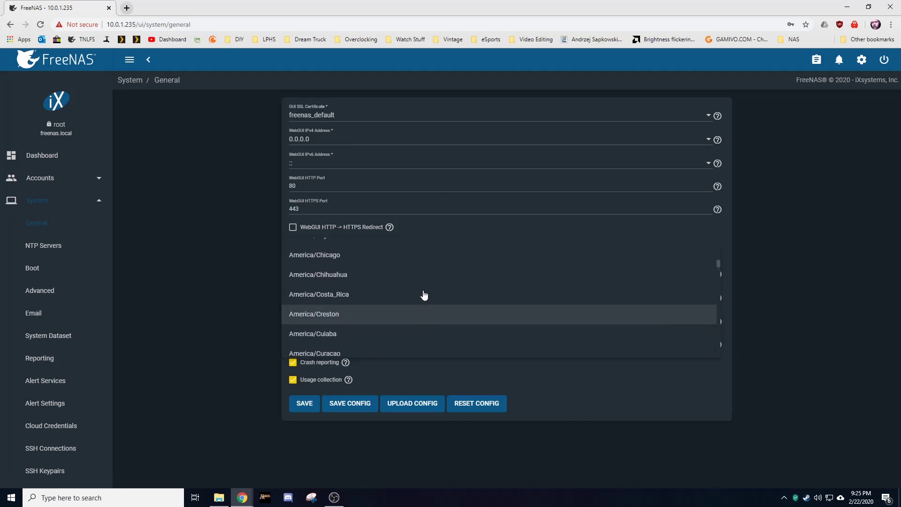
pyautogui.click(373, 288)
pyautogui.click(305, 403)
pyautogui.click(41, 155)
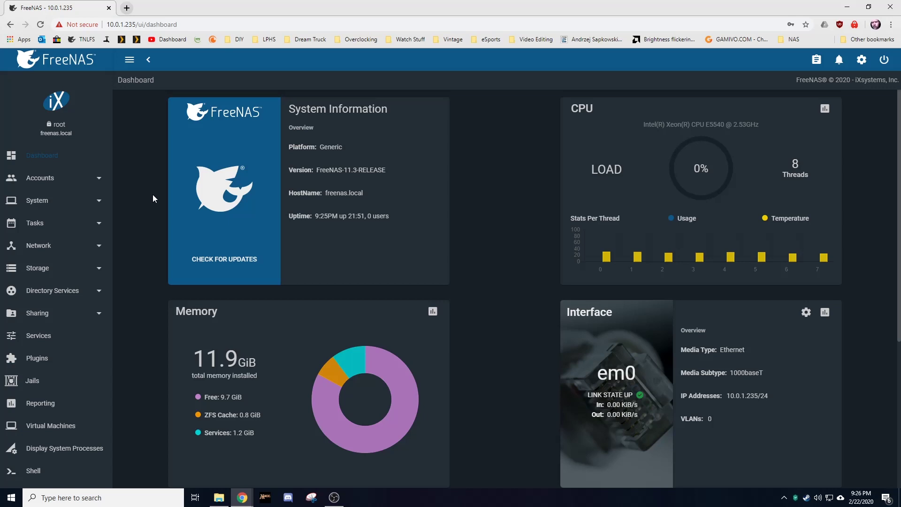
# Step: Expand Storage in the sidebar and open Disks to list ada0 and ada1
pyautogui.click(94, 270)
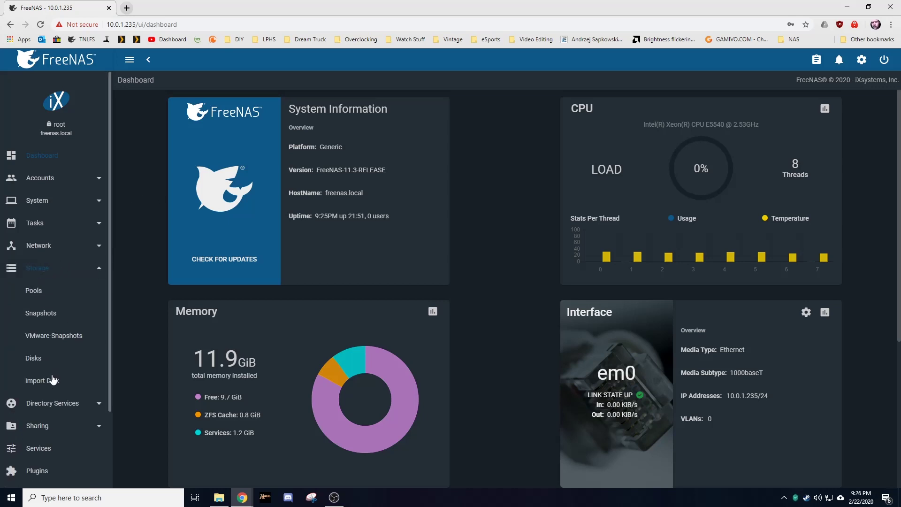
pyautogui.click(46, 366)
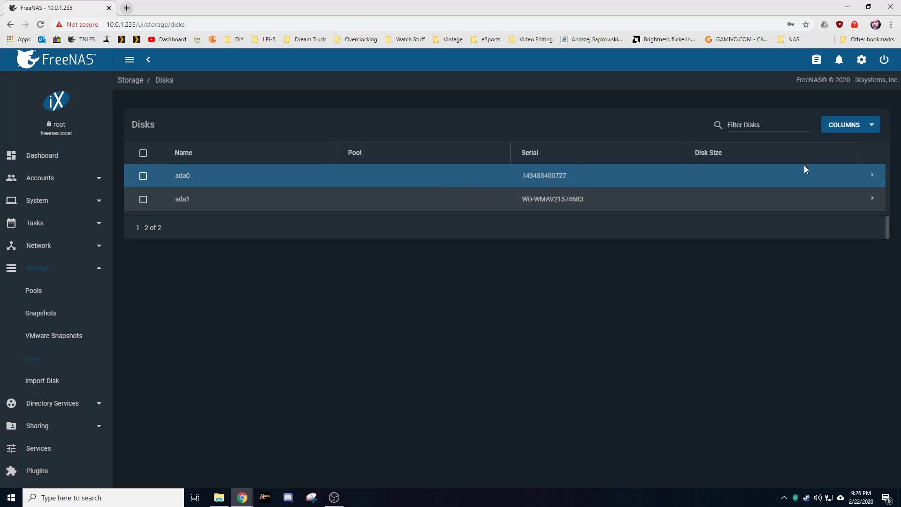
# Step: Give disk ada0 the description 'Boot Drive SSD 64G', then go to Storage > Pools
pyautogui.click(874, 176)
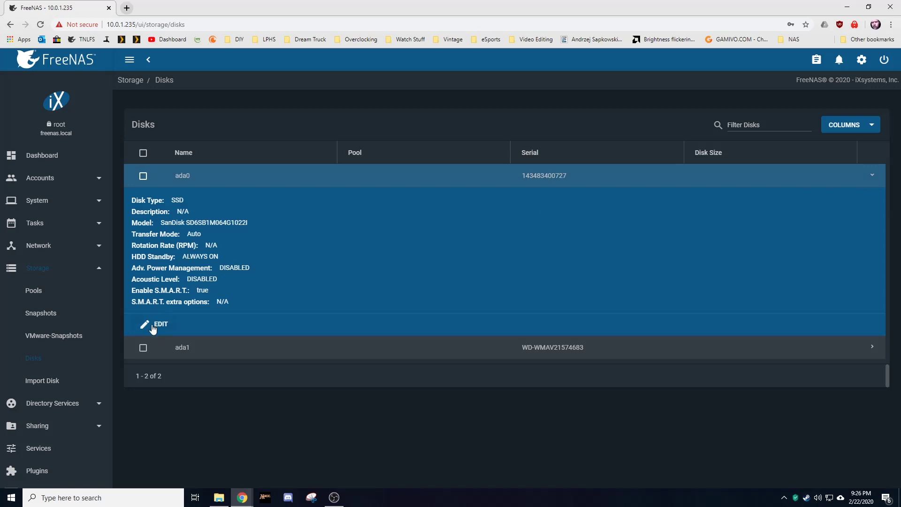
pyautogui.click(154, 325)
pyautogui.click(330, 159)
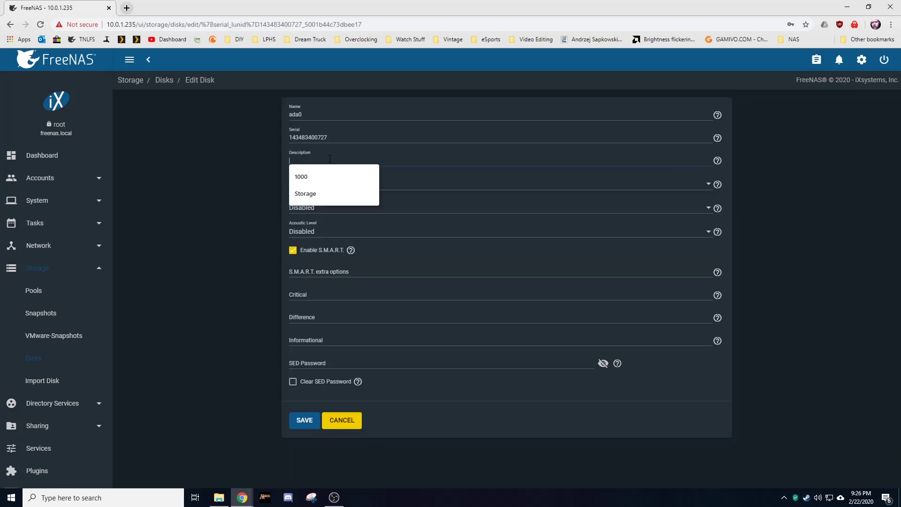
pyautogui.write('Boot ')
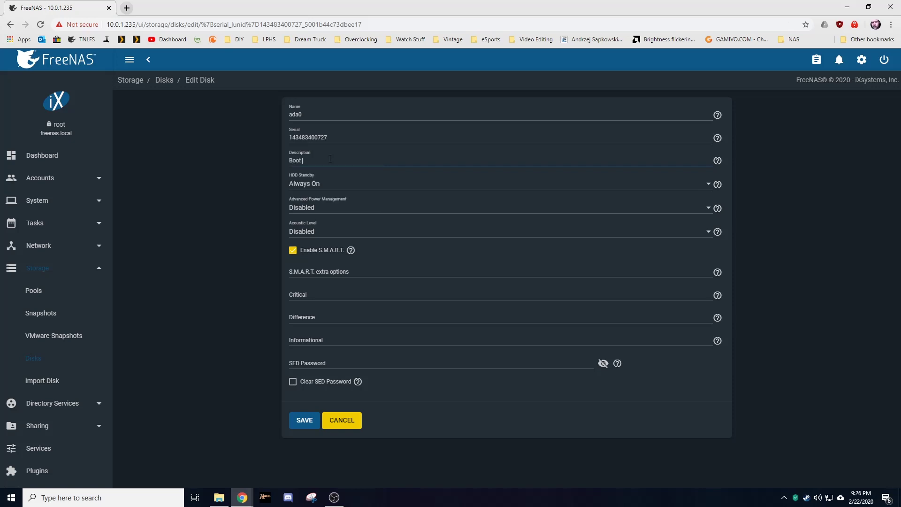
pyautogui.write('Drive SSD 64GB')
pyautogui.click(315, 427)
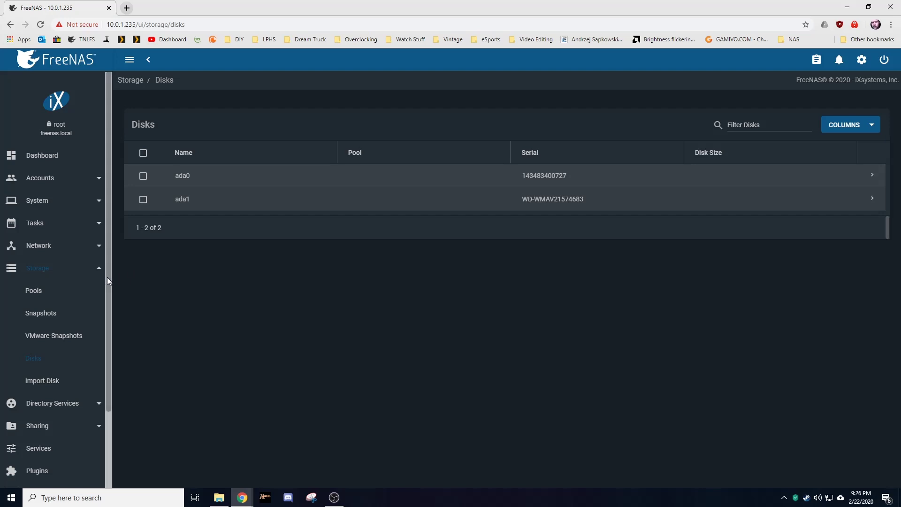
pyautogui.click(27, 296)
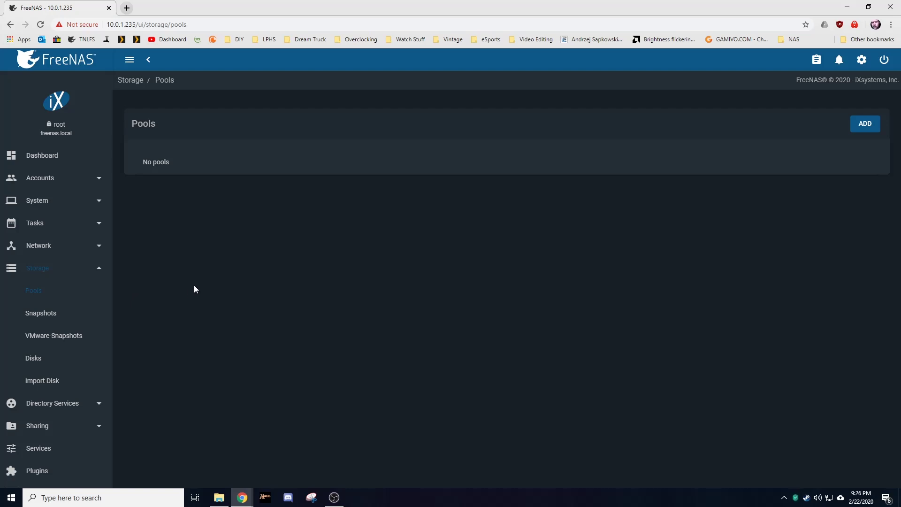
# Step: Begin a new pool with ada1 selected, then check the disk list and return to Pools
pyautogui.click(857, 126)
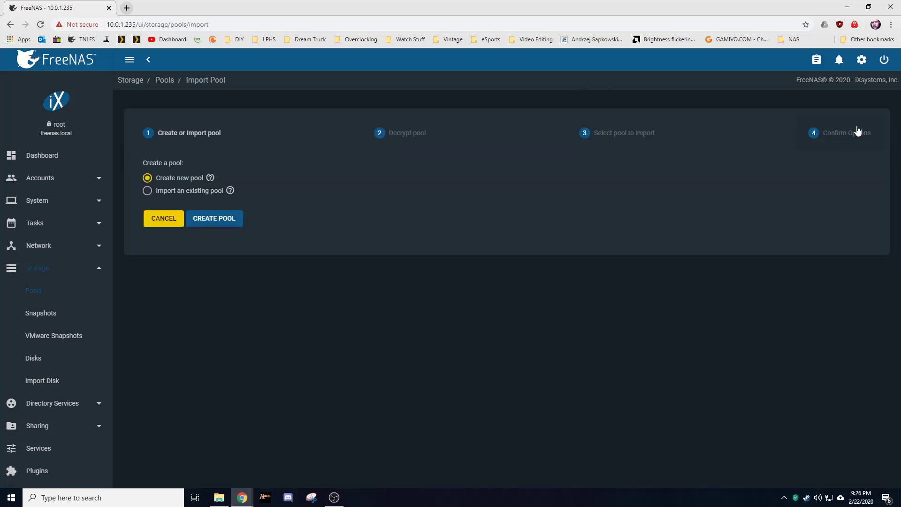
pyautogui.click(219, 224)
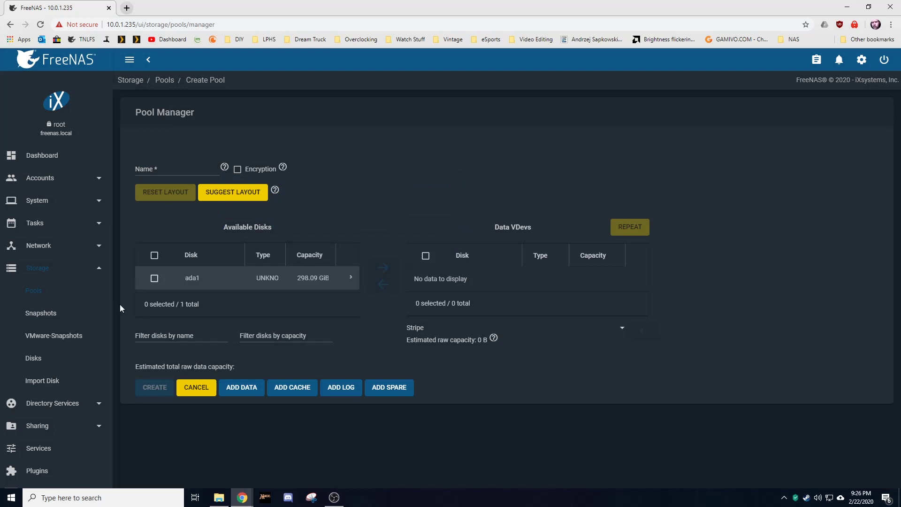
pyautogui.click(154, 279)
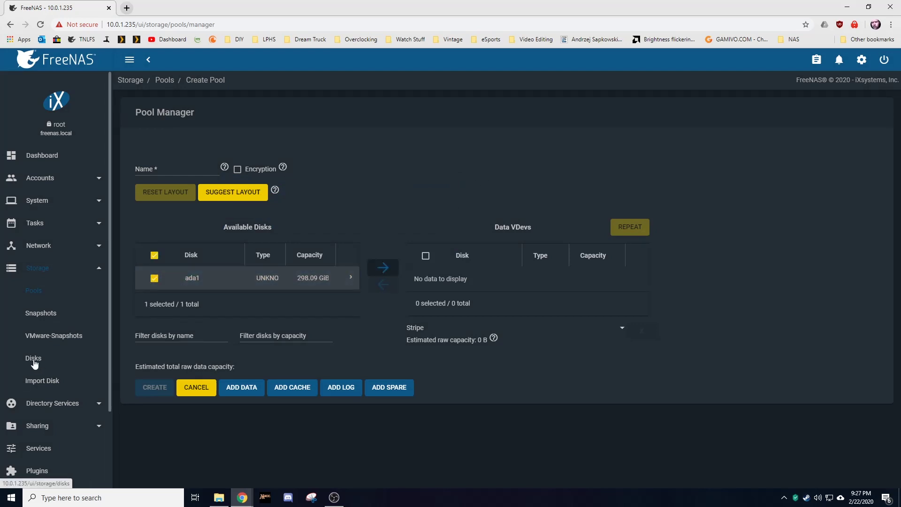
pyautogui.click(33, 358)
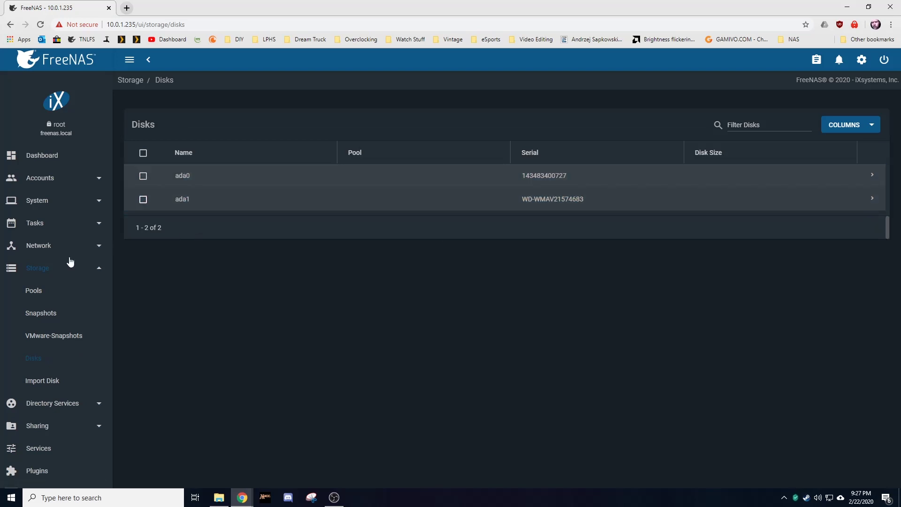
pyautogui.click(39, 297)
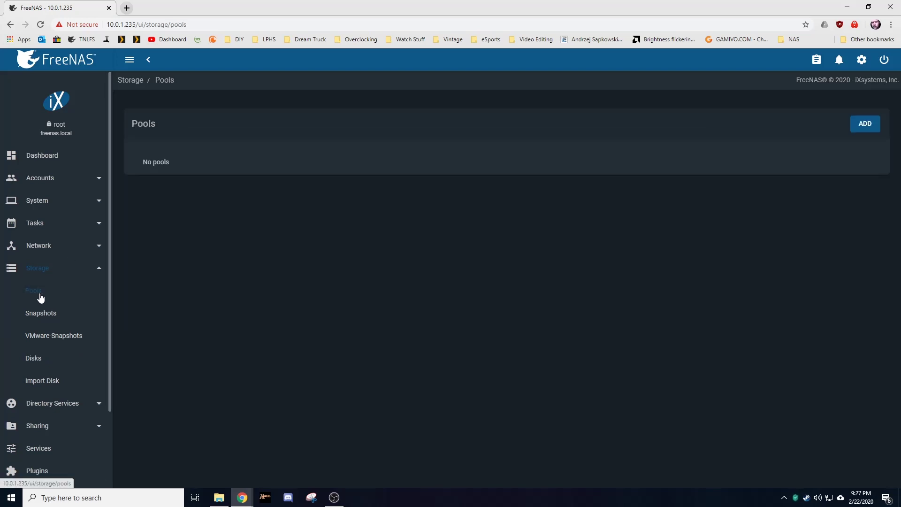
# Step: Start a new pool again and move ada1 into the data vdev as a stripe (296.09 GiB)
pyautogui.click(867, 125)
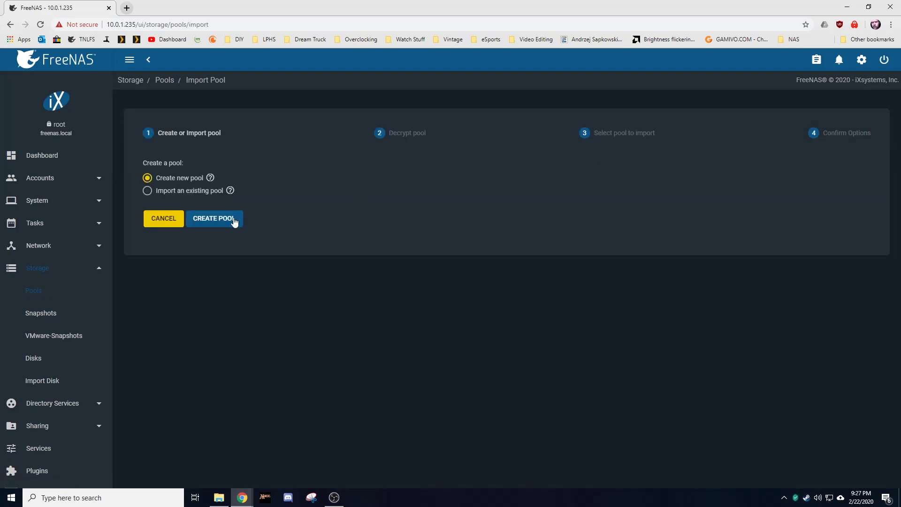
pyautogui.click(234, 220)
pyautogui.click(154, 279)
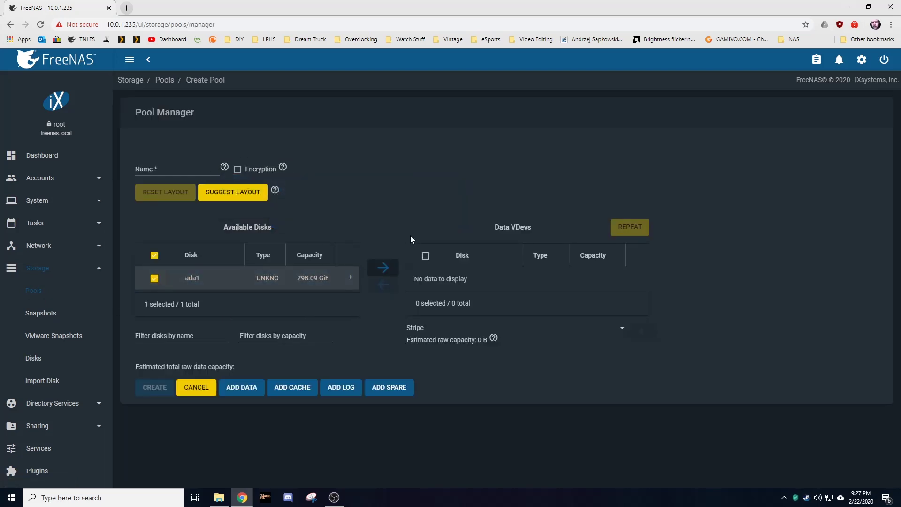
pyautogui.click(383, 268)
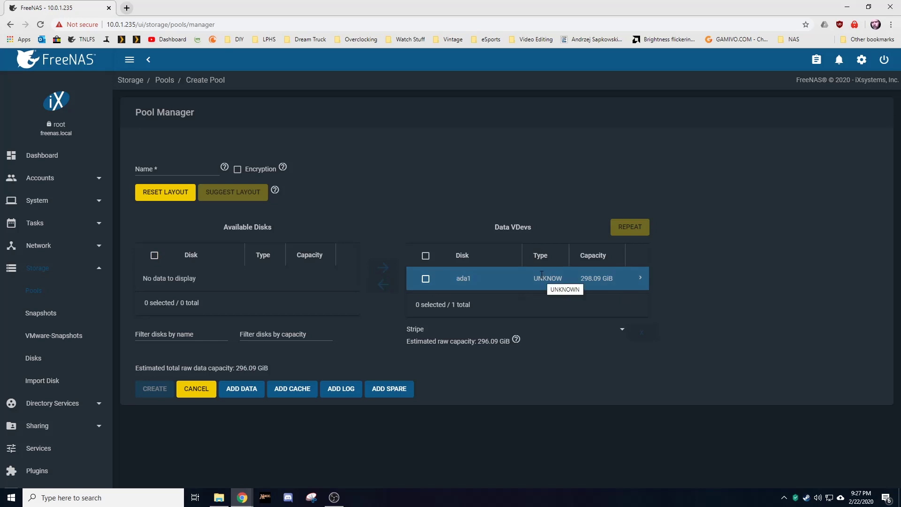
# Step: Name the pool Gluttony and confirm the disk-erase warning to create it
pyautogui.click(184, 168)
pyautogui.write('Gl')
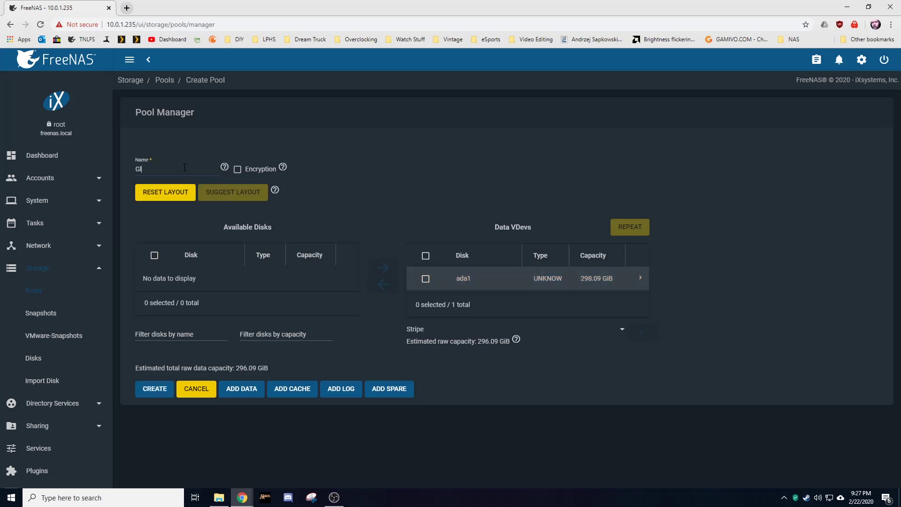
pyautogui.write('uttony')
pyautogui.click(153, 395)
pyautogui.click(385, 291)
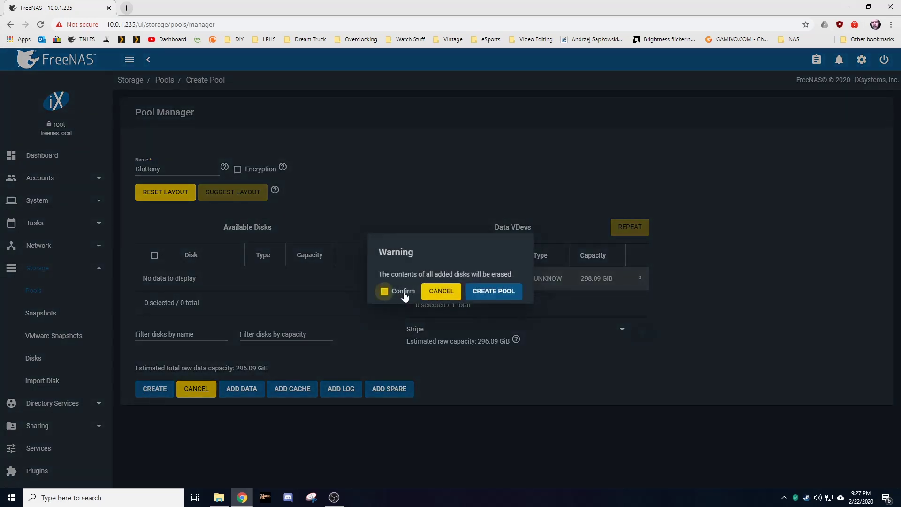
pyautogui.click(488, 292)
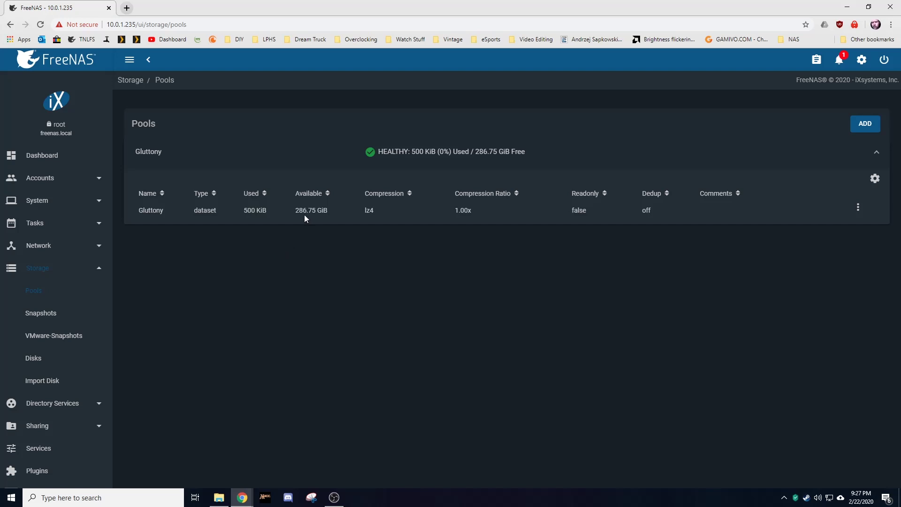
# Step: Add a dataset named Public to the Gluttony pool with default settings
pyautogui.click(859, 209)
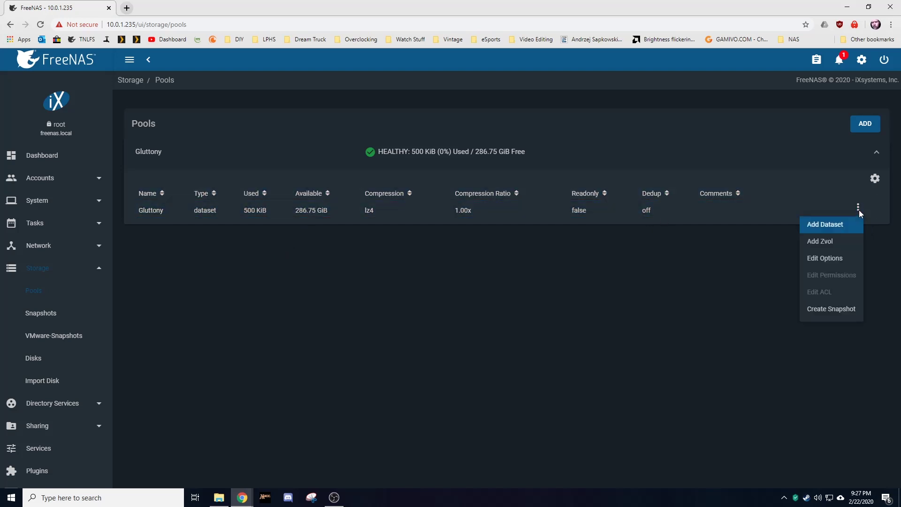
pyautogui.click(840, 231)
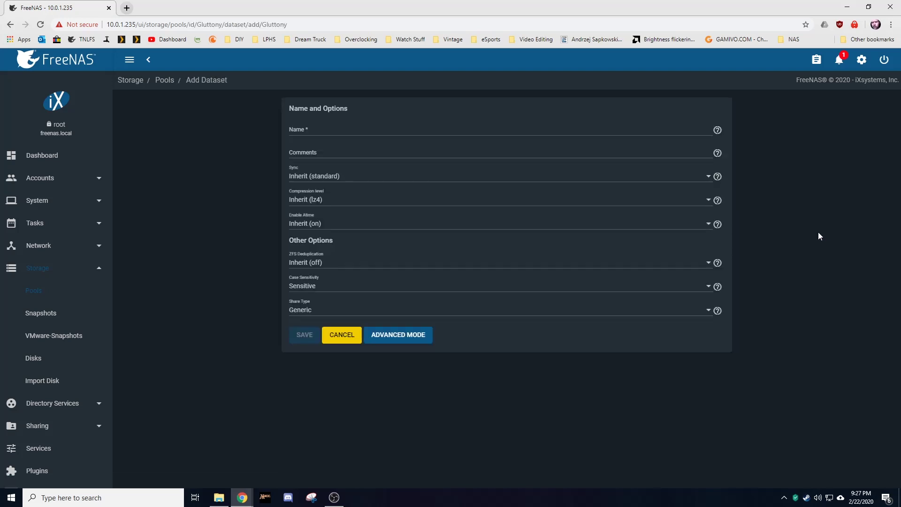
pyautogui.click(383, 130)
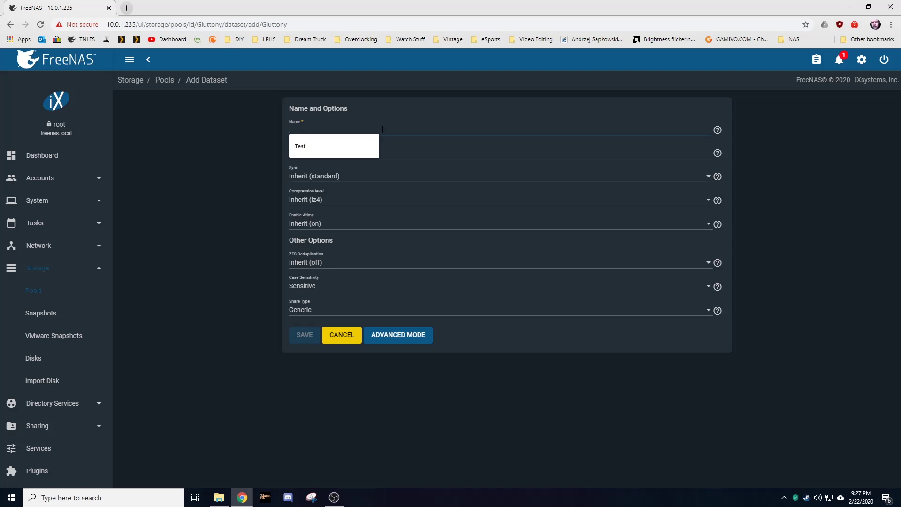
pyautogui.write('Public')
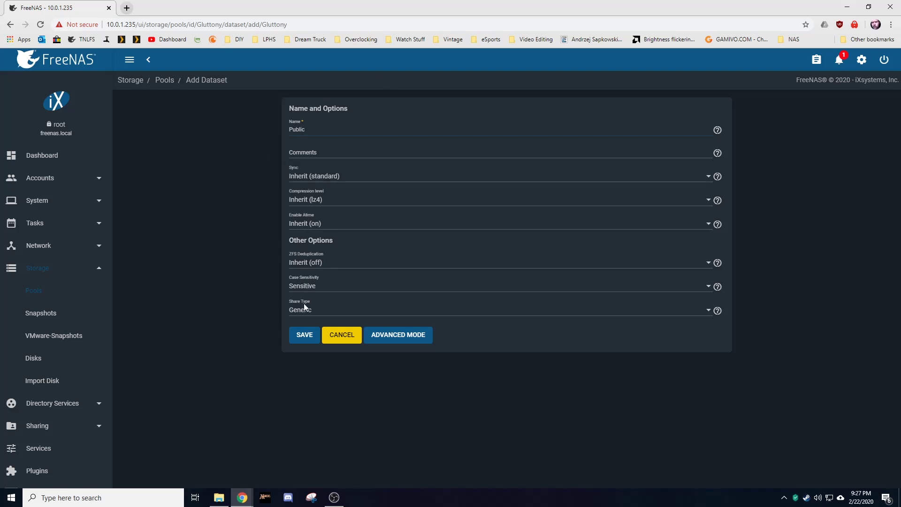
pyautogui.click(303, 341)
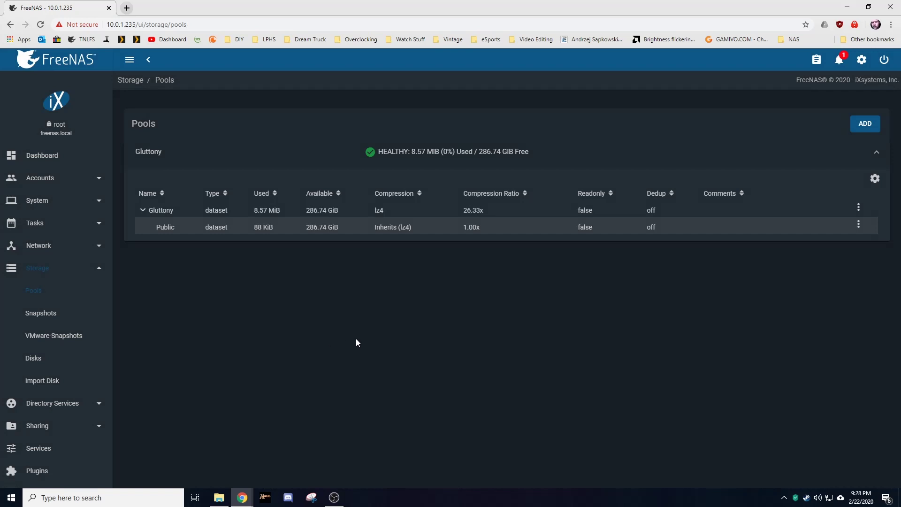
# Step: Add a Projects dataset under the Gluttony pool next to Public
pyautogui.click(859, 224)
pyautogui.click(859, 207)
pyautogui.click(859, 207)
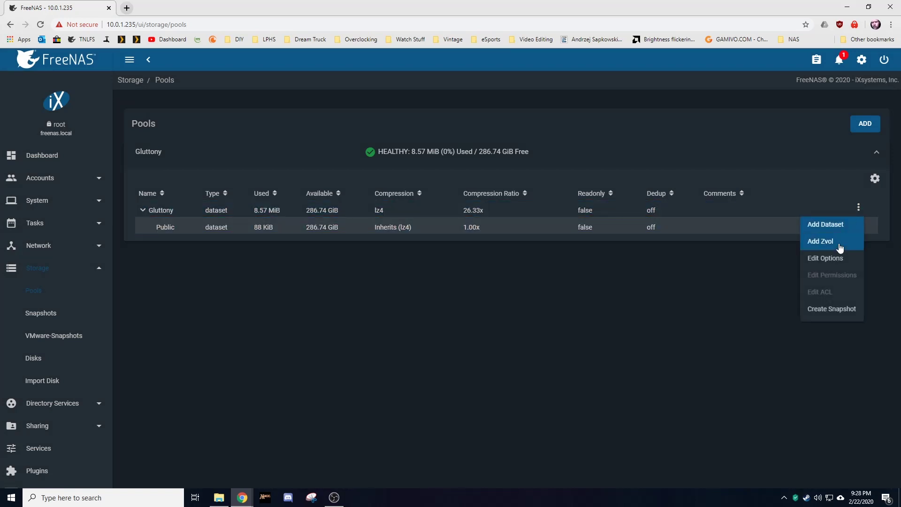
pyautogui.click(838, 223)
pyautogui.click(370, 129)
pyautogui.write('Projects')
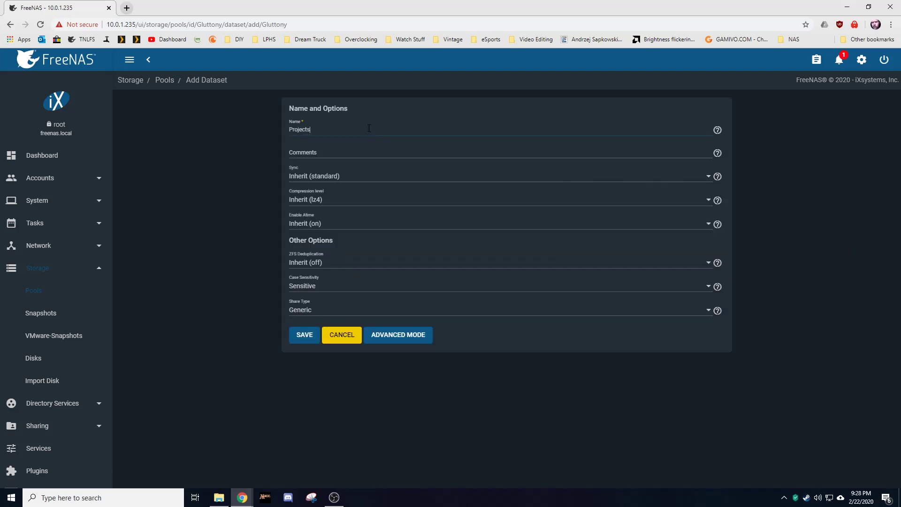
pyautogui.click(301, 335)
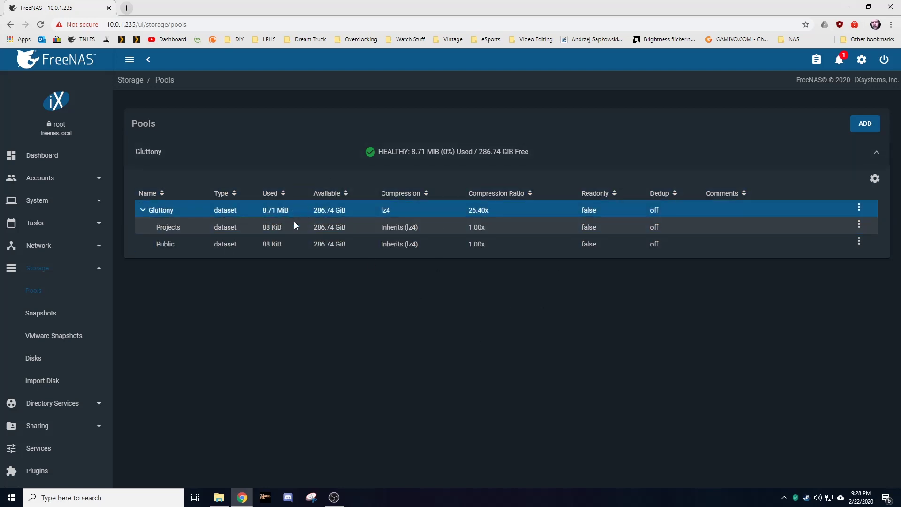
pyautogui.scroll(-2, 61, 309)
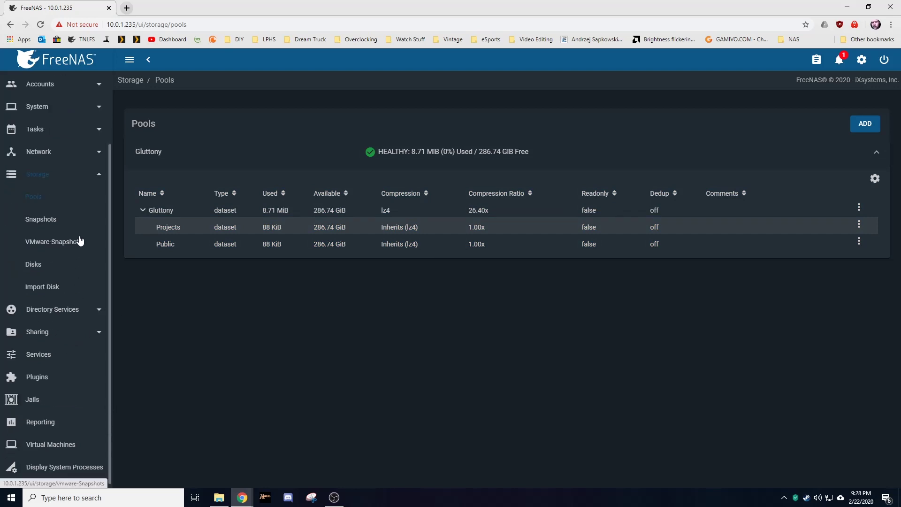
# Step: Go from Storage to Sharing › Windows Shares (SMB) and start a new share
pyautogui.click(99, 175)
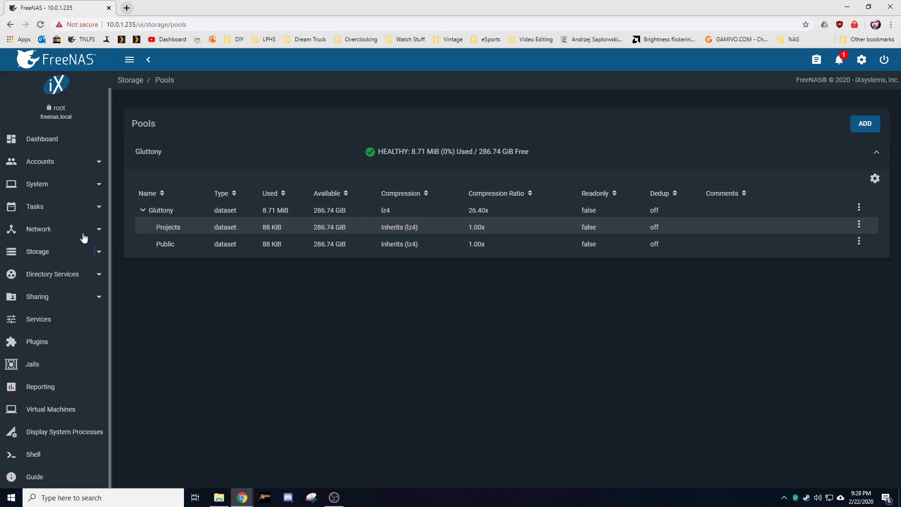
pyautogui.click(95, 302)
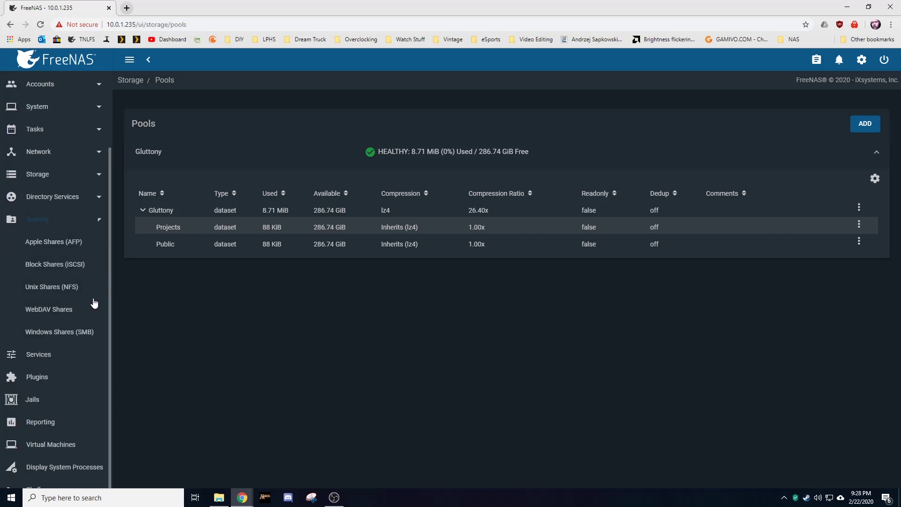
pyautogui.click(50, 337)
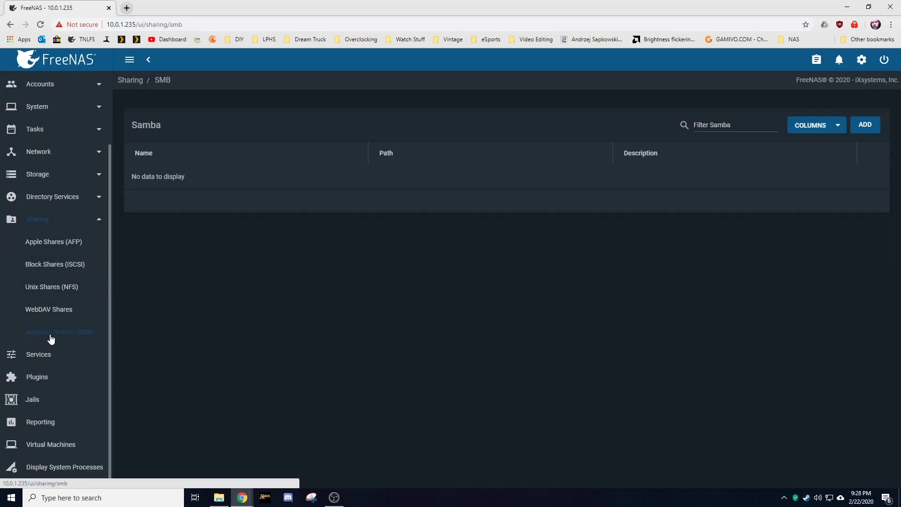
pyautogui.click(864, 125)
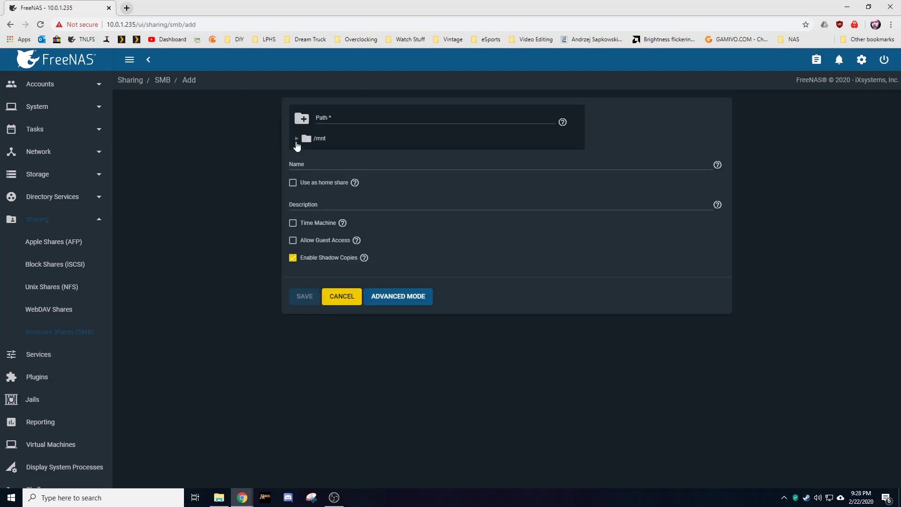
# Step: Share /mnt/Gluttony/Public over SMB and enable the SMB service
pyautogui.click(296, 141)
pyautogui.click(306, 154)
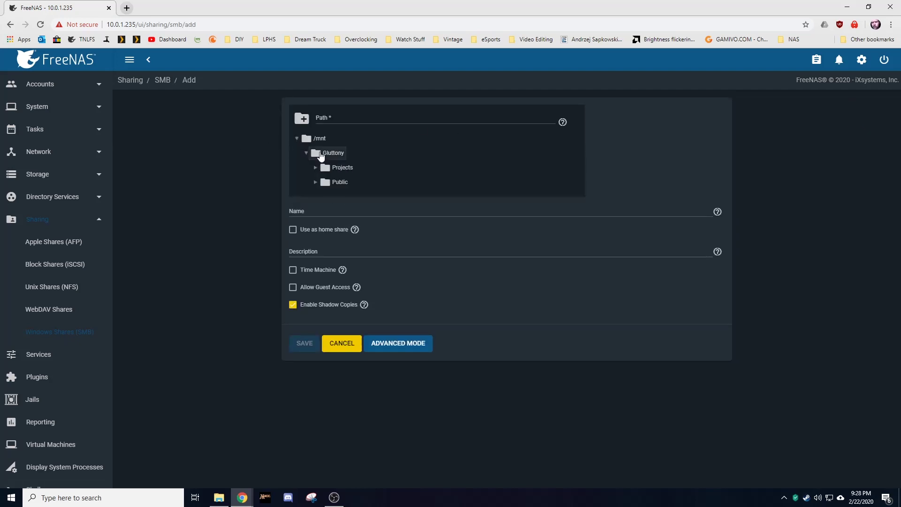
pyautogui.click(326, 186)
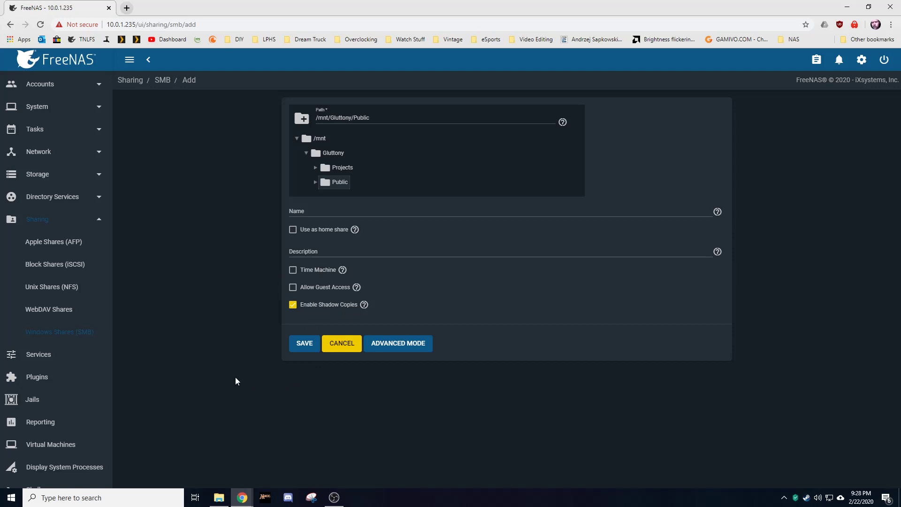
pyautogui.click(304, 345)
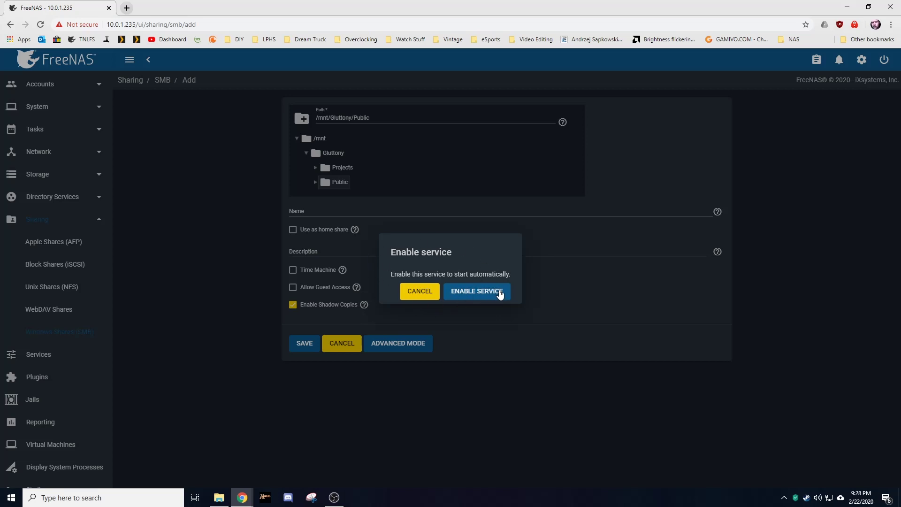
pyautogui.click(496, 291)
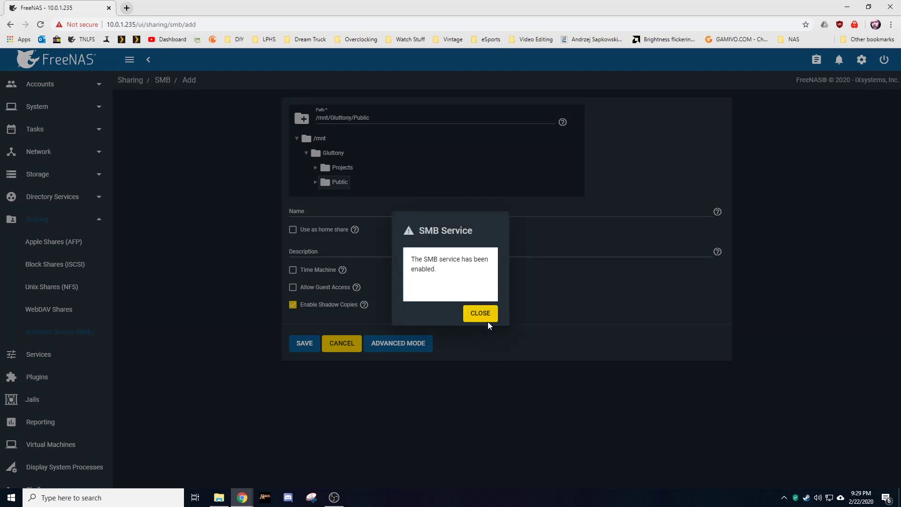
pyautogui.click(484, 314)
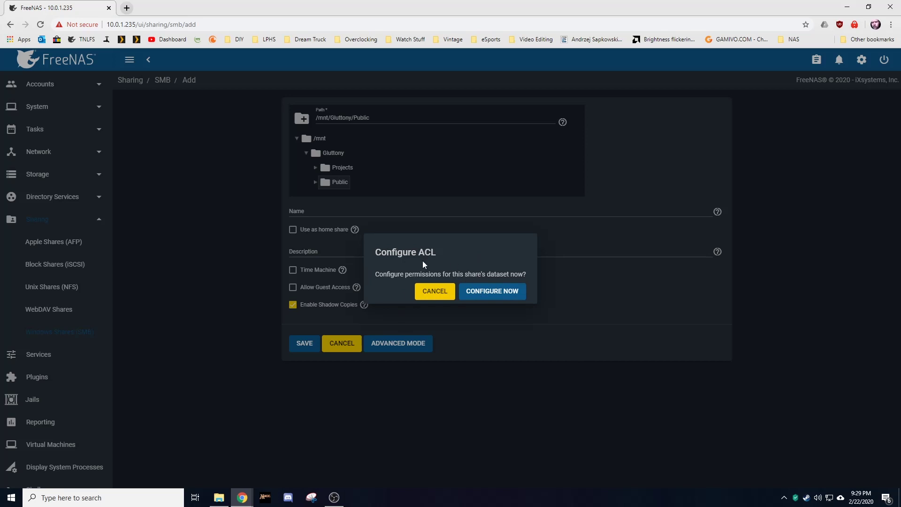
# Step: Skip the ACL prompt and add an SMB share for /mnt/Gluttony/Projects without configuring permissions
pyautogui.click(443, 293)
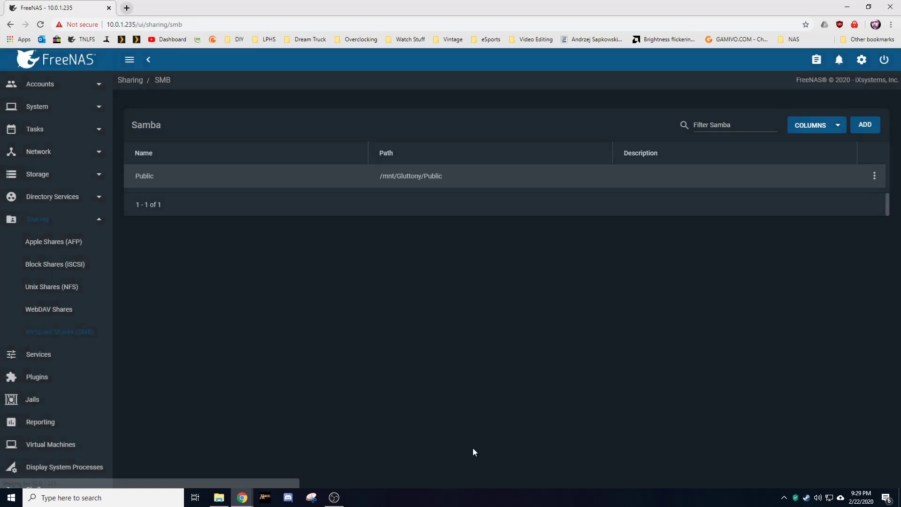
pyautogui.click(863, 125)
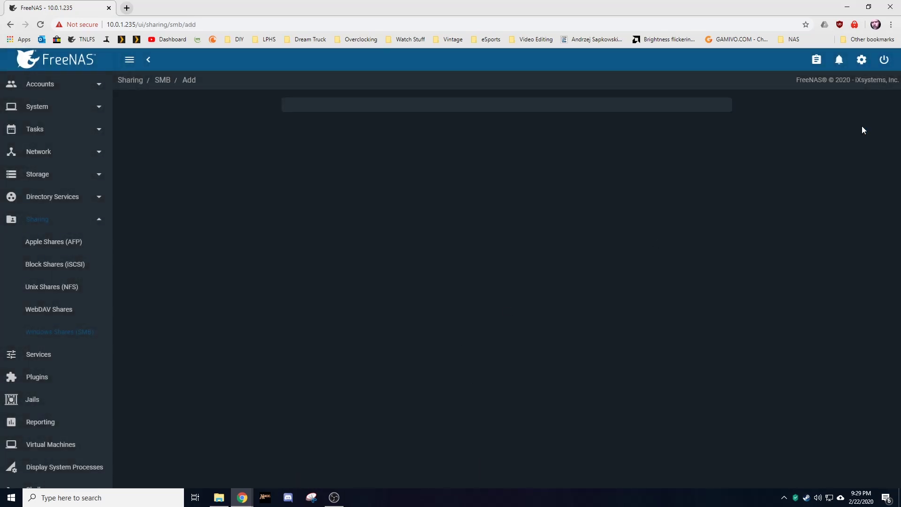
pyautogui.click(306, 138)
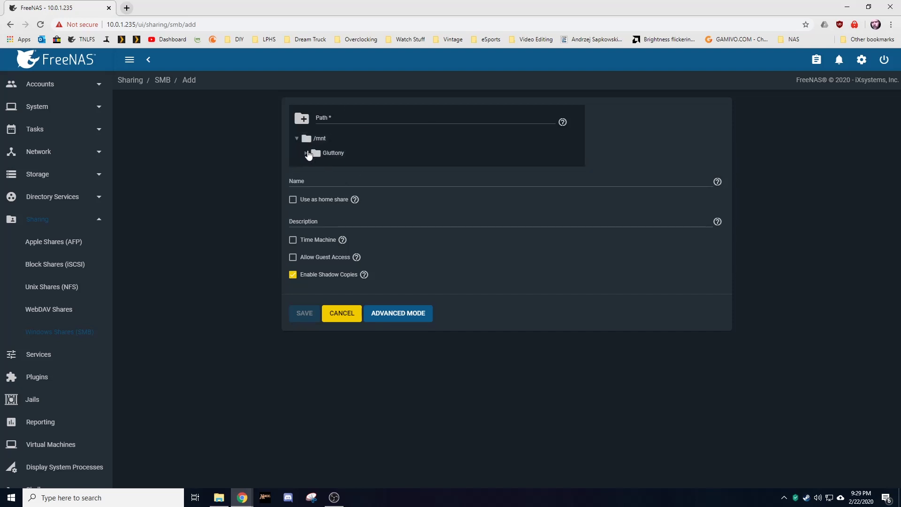
pyautogui.click(316, 152)
pyautogui.click(331, 169)
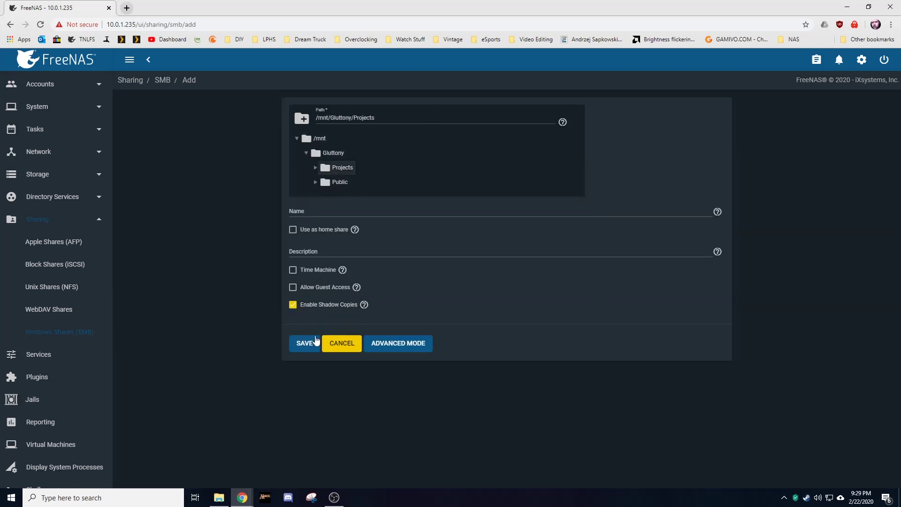
pyautogui.click(307, 347)
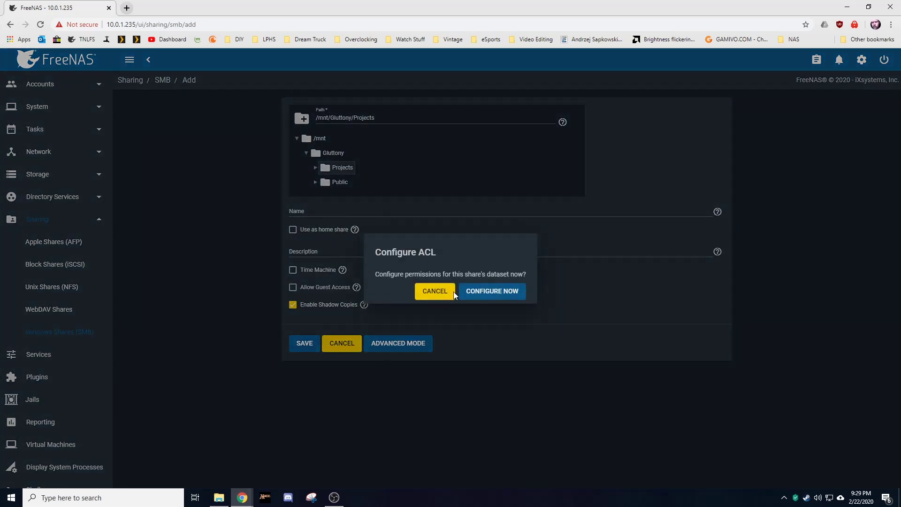
pyautogui.click(434, 291)
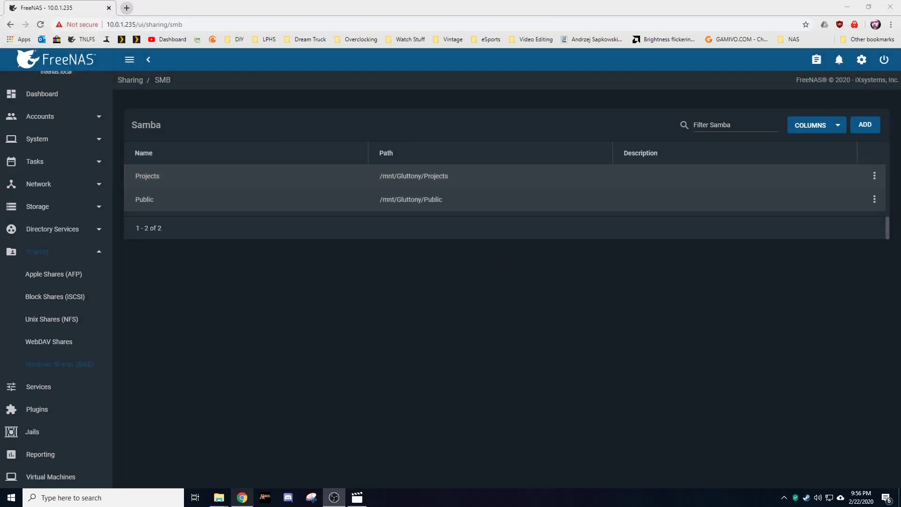
pyautogui.moveTo(220, 500)
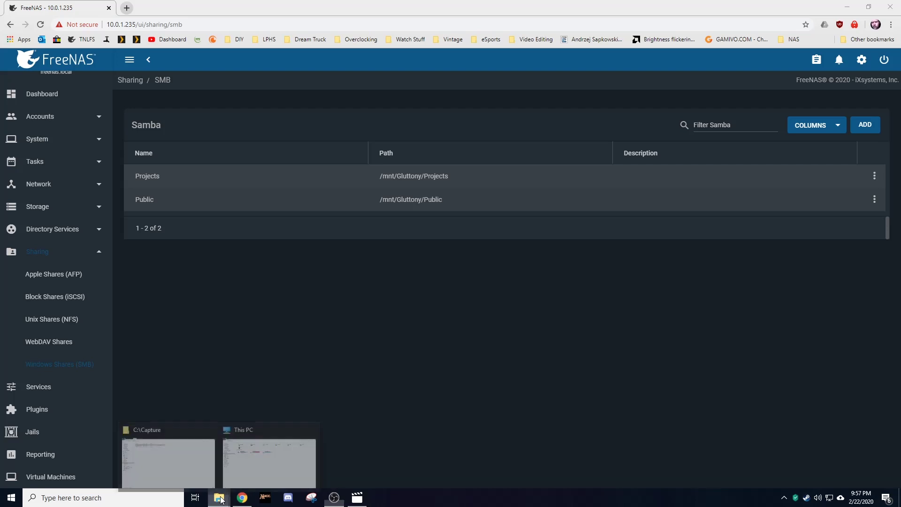
pyautogui.click(259, 470)
pyautogui.click(239, 30)
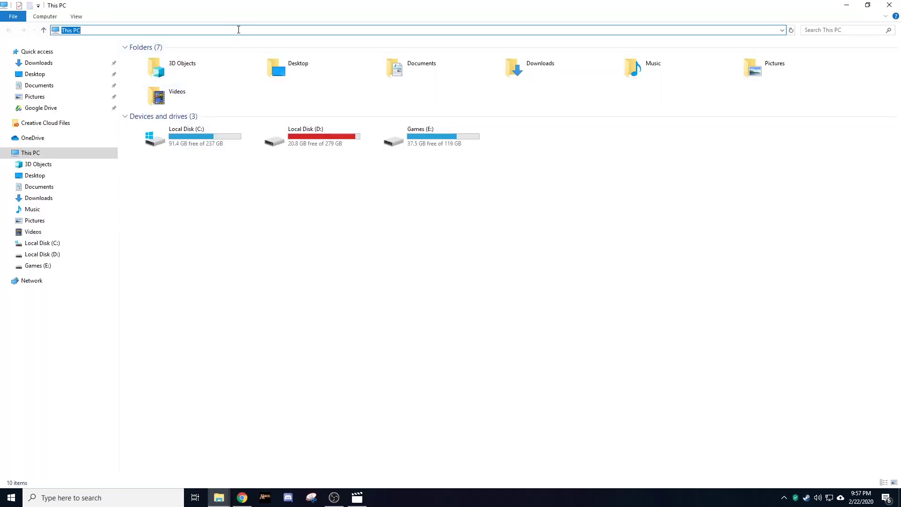
pyautogui.write('\\\\10.0.1.235\\')
pyautogui.press('Return')
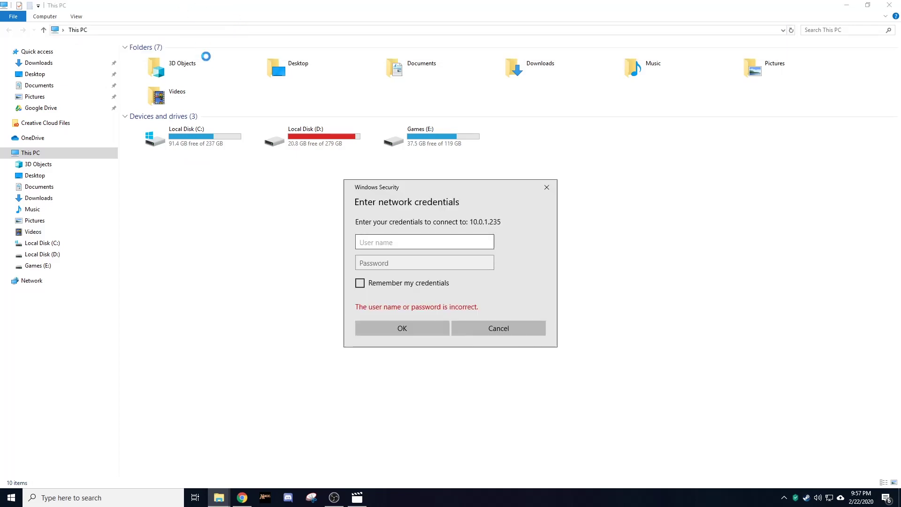
pyautogui.click(513, 333)
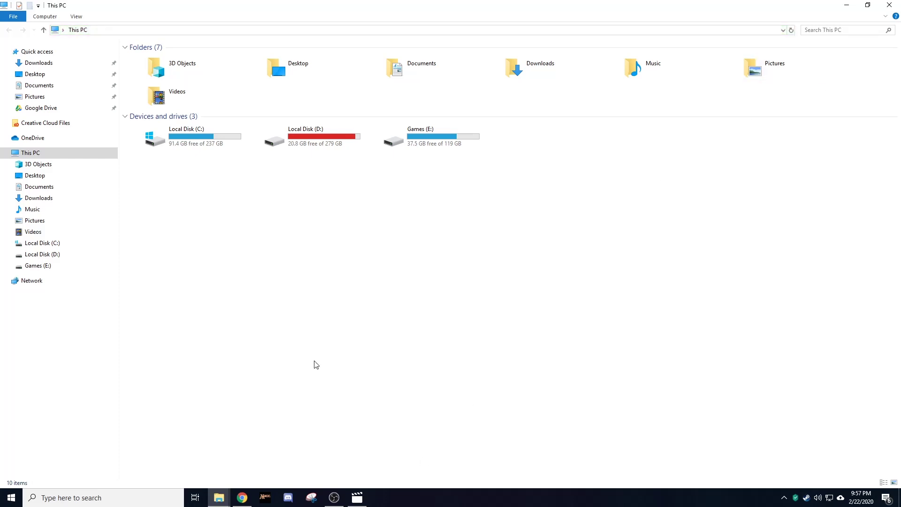
pyautogui.click(243, 498)
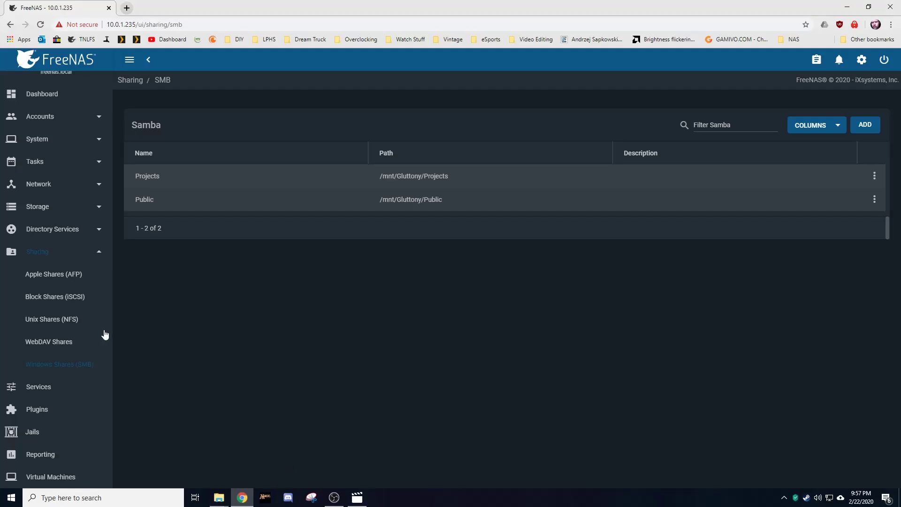
# Step: Create a group named Public in Accounts › Groups
pyautogui.doubleClick(96, 254)
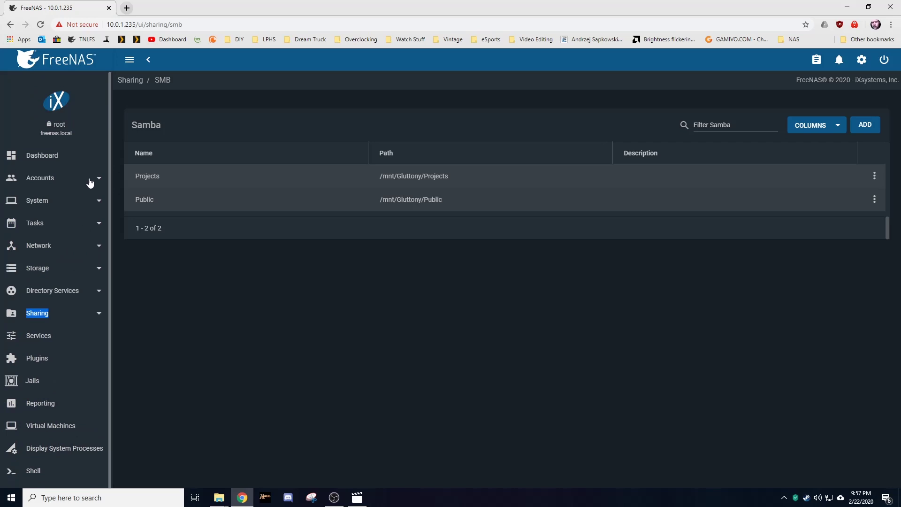
pyautogui.click(99, 179)
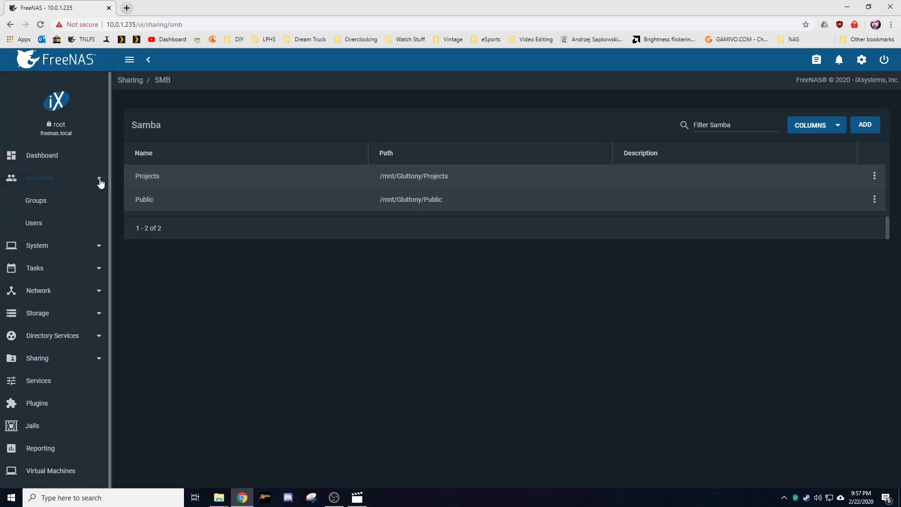
pyautogui.click(48, 205)
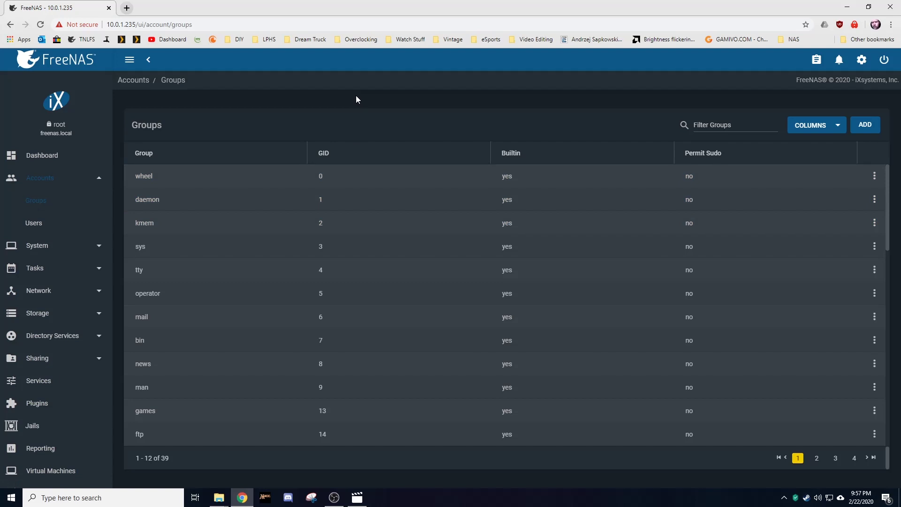
pyautogui.click(865, 125)
pyautogui.click(310, 137)
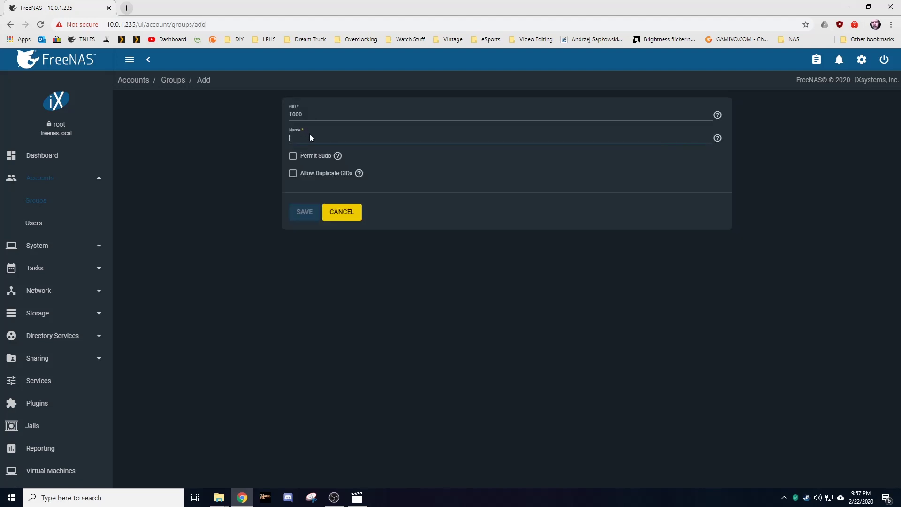
pyautogui.write('Public')
pyautogui.click(311, 212)
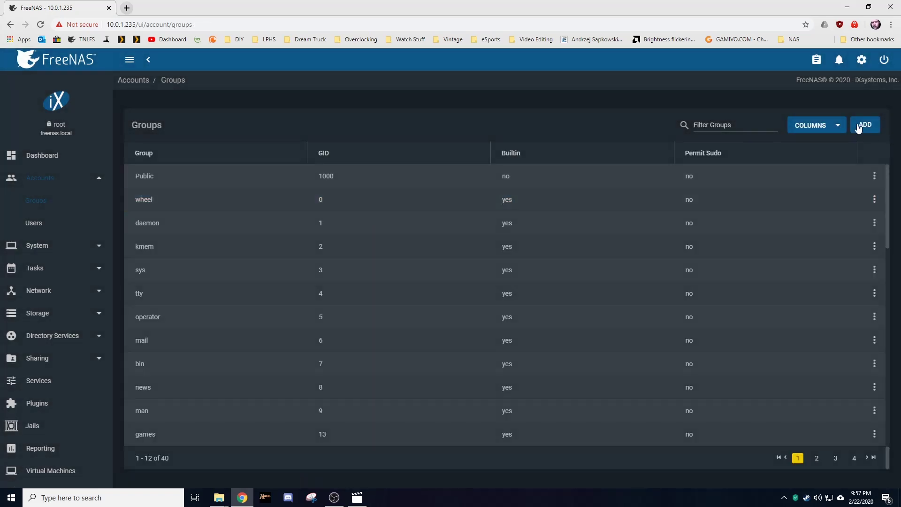
# Step: Create a second group named Projects
pyautogui.click(859, 125)
pyautogui.click(315, 136)
pyautogui.write('Projects')
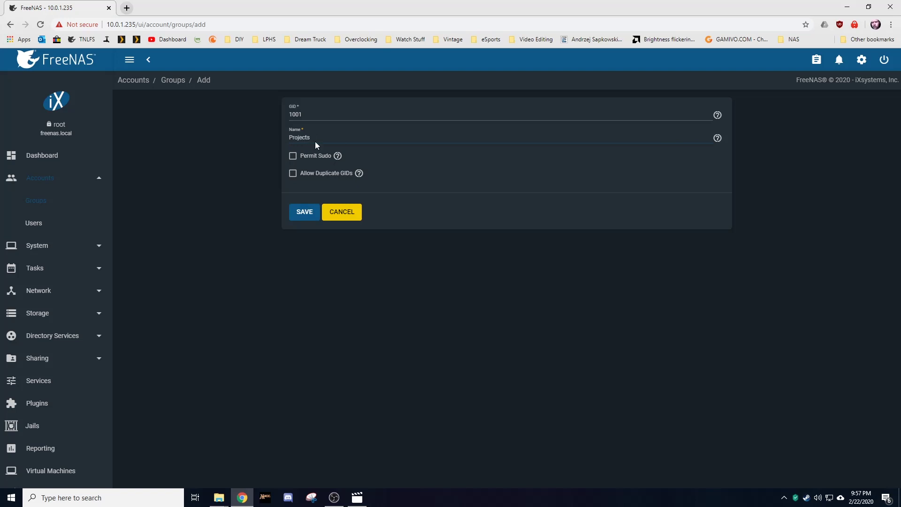
pyautogui.click(304, 211)
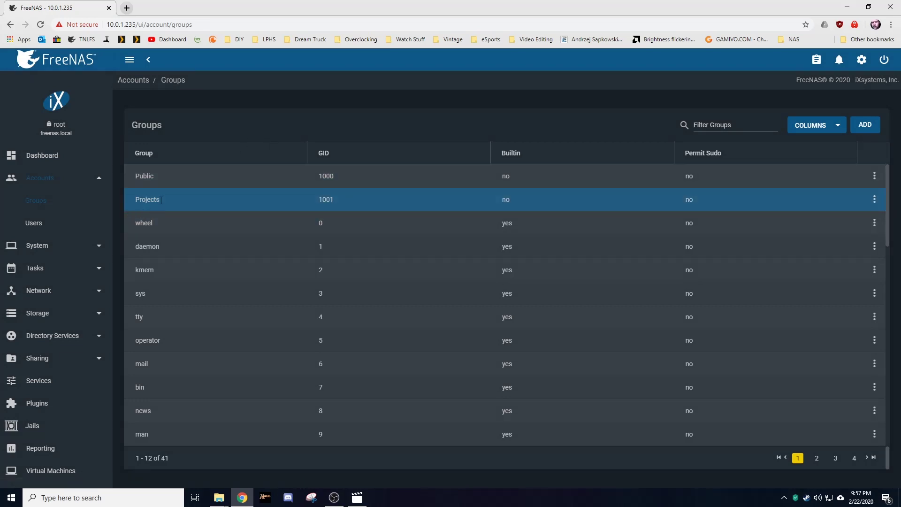
# Step: Create user test (full name Test) with a password, then return to the SMB shares list
pyautogui.click(36, 227)
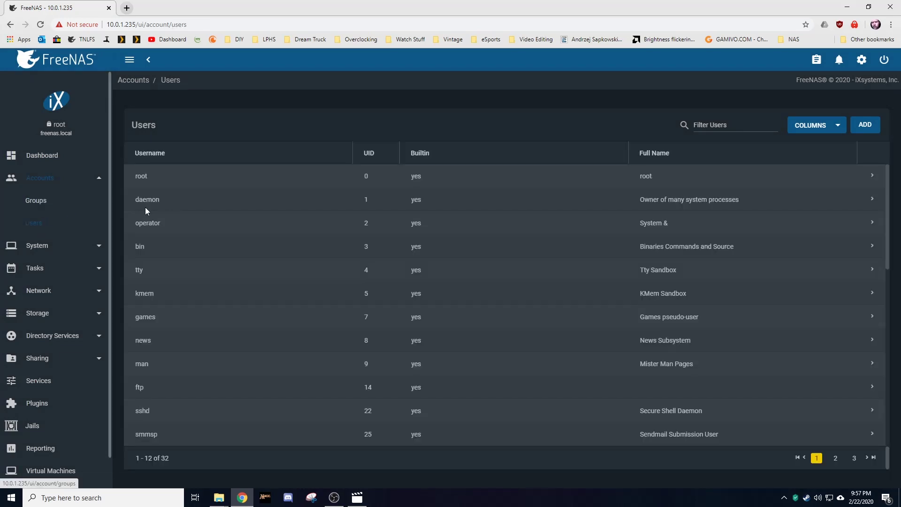
pyautogui.click(867, 125)
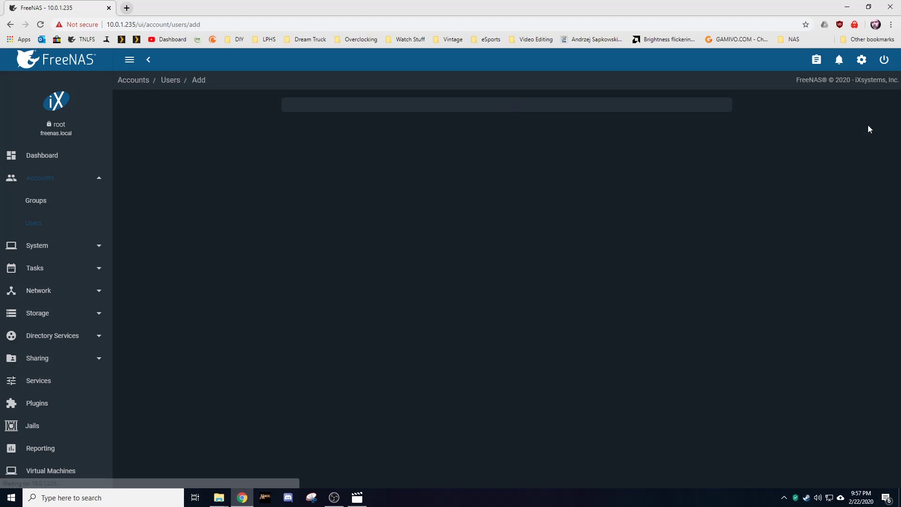
pyautogui.click(350, 131)
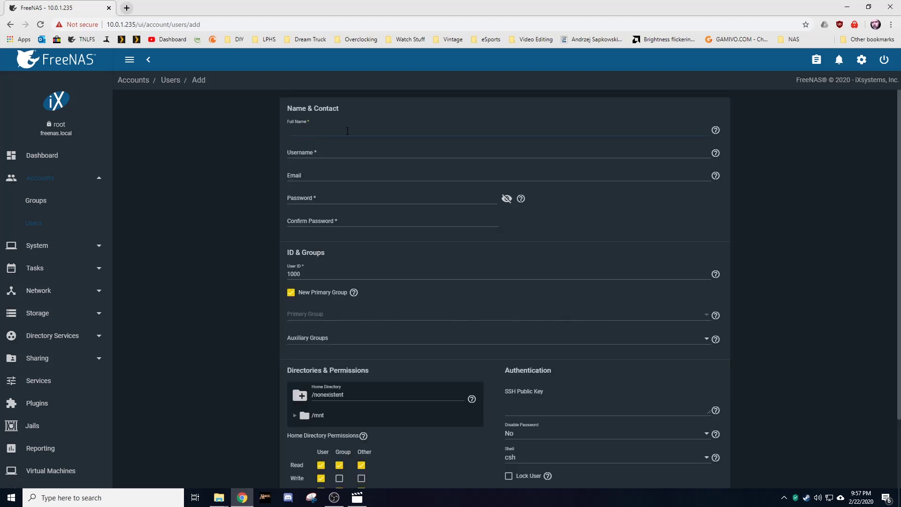
pyautogui.write('Test')
pyautogui.press('Tab')
pyautogui.press('Tab')
pyautogui.press('Tab')
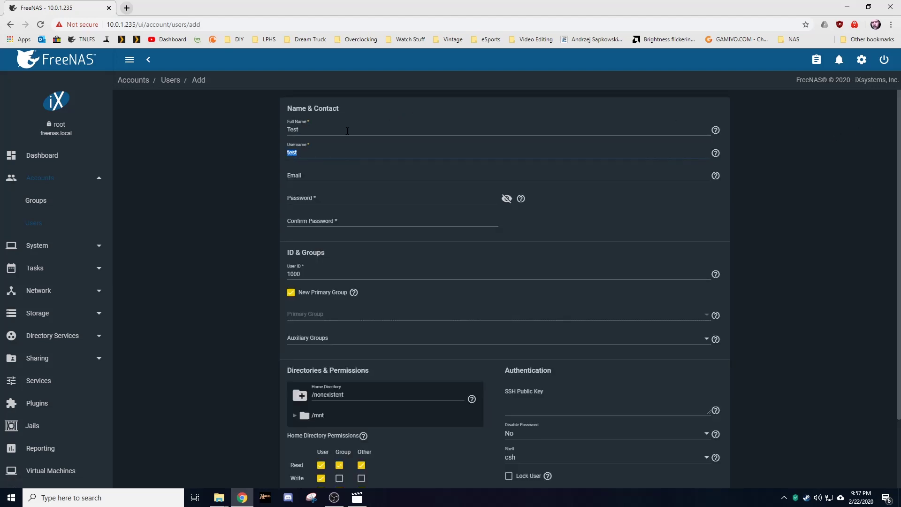
pyautogui.write('••••••••')
pyautogui.write('•')
pyautogui.press('Tab')
pyautogui.click(341, 226)
pyautogui.write('••••••••••')
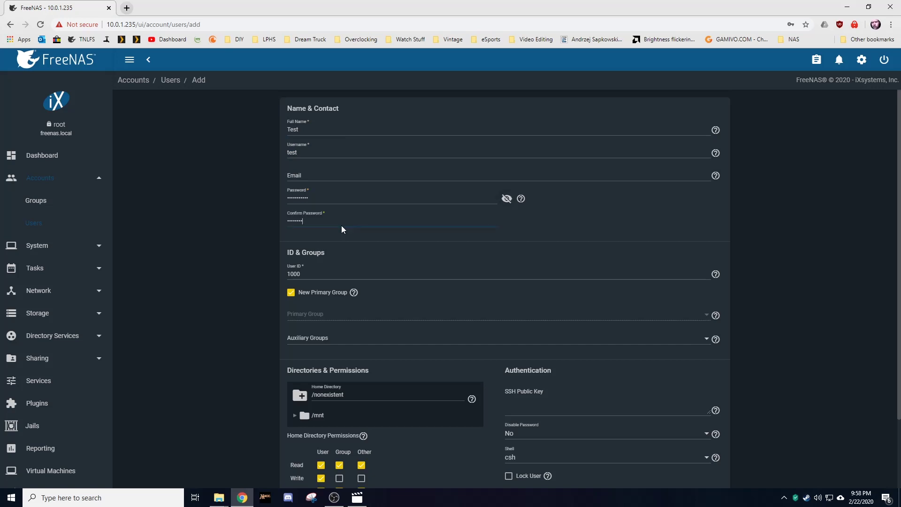
pyautogui.scroll(-2, 337, 239)
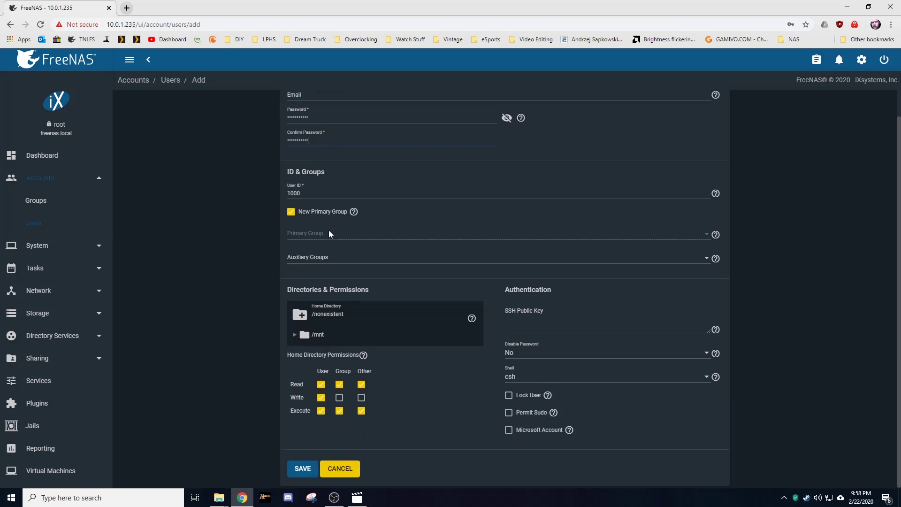
pyautogui.click(295, 469)
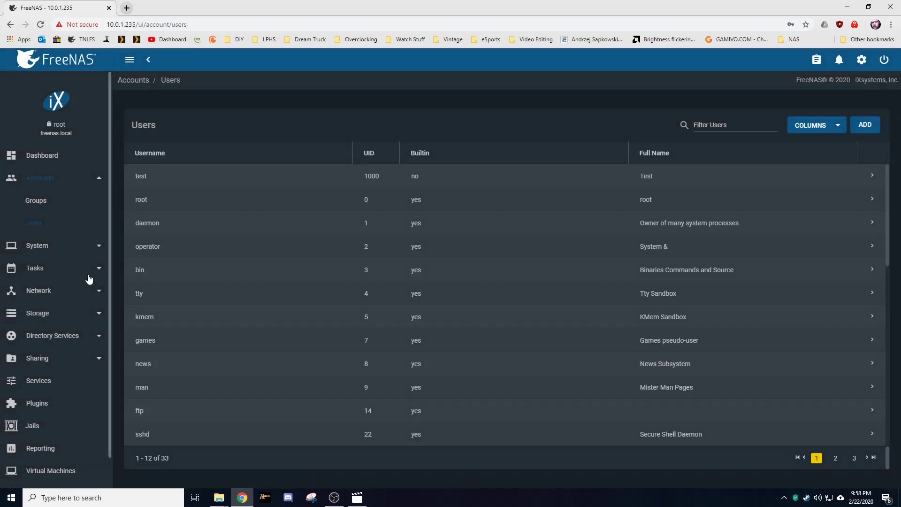
pyautogui.click(56, 360)
pyautogui.click(57, 426)
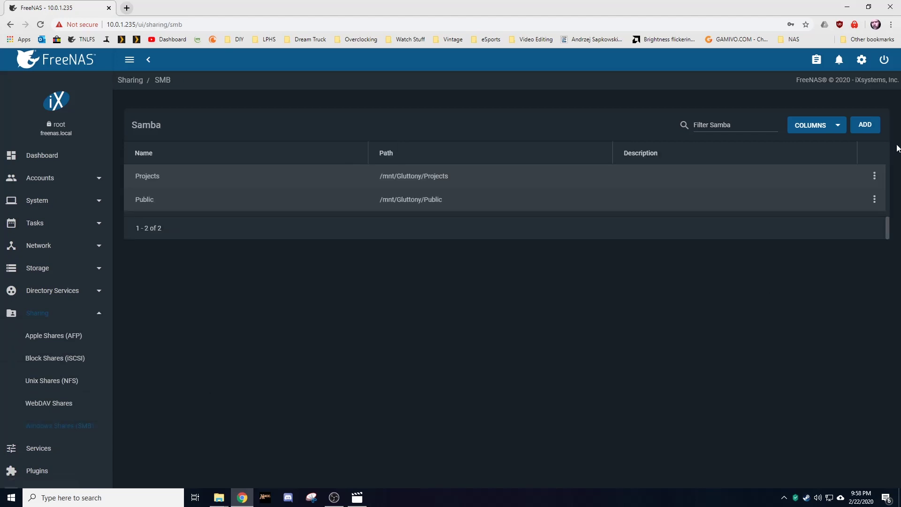
# Step: Save the Projects dataset ACL with group Projects and the RESTRICTED default preset
pyautogui.click(875, 176)
pyautogui.click(855, 210)
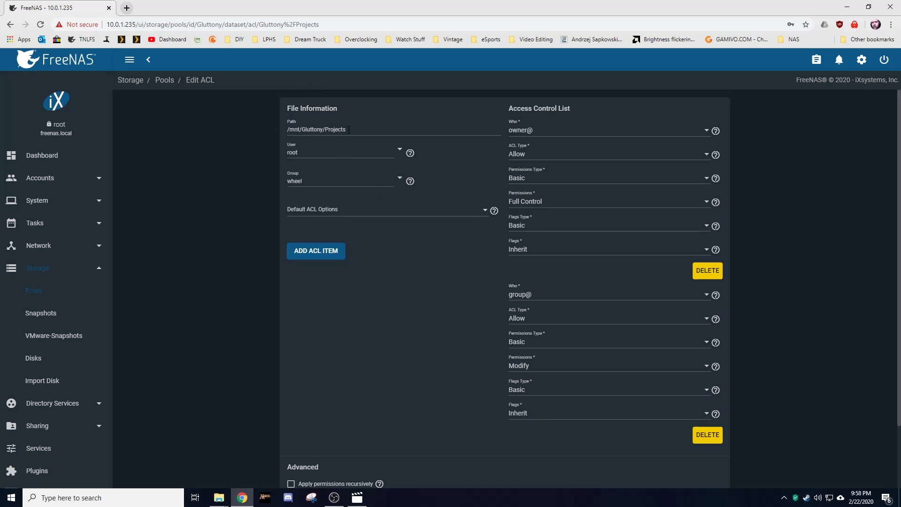
pyautogui.click(401, 182)
pyautogui.click(417, 196)
pyautogui.click(490, 209)
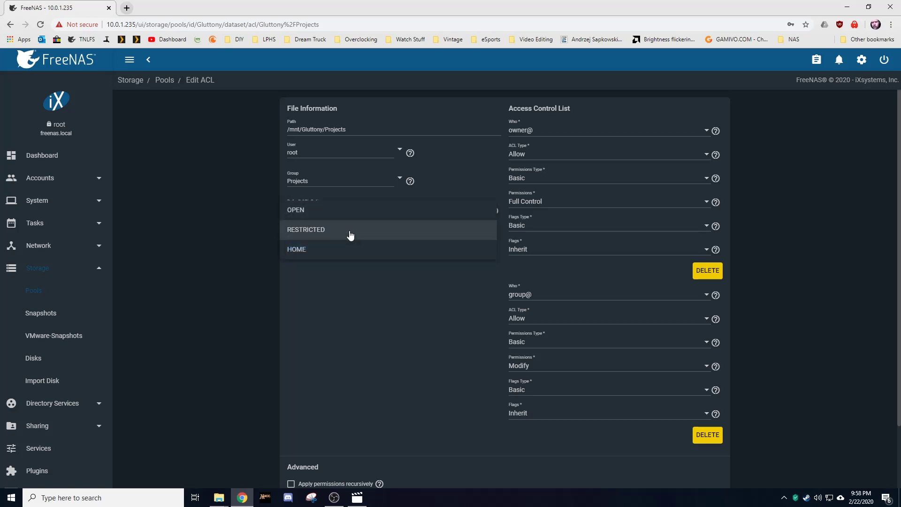
pyautogui.click(348, 231)
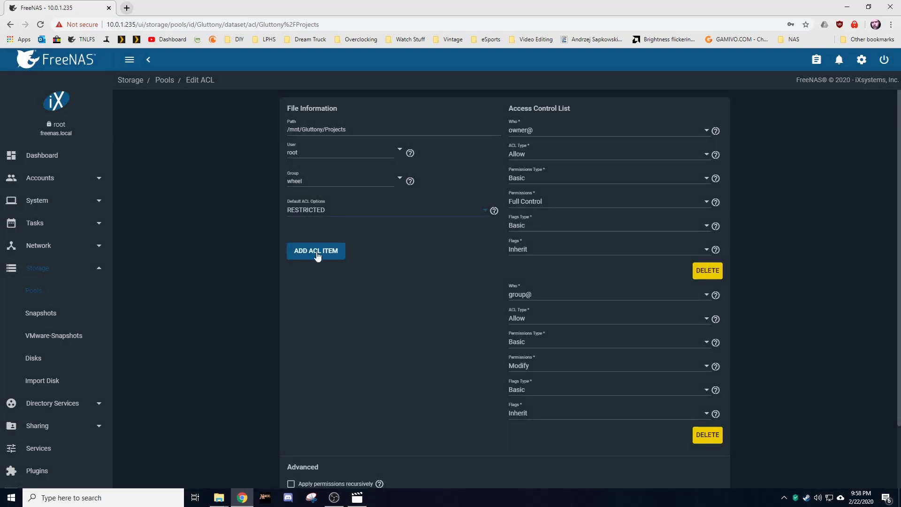
pyautogui.scroll(-2, 371, 250)
pyautogui.scroll(2, 362, 244)
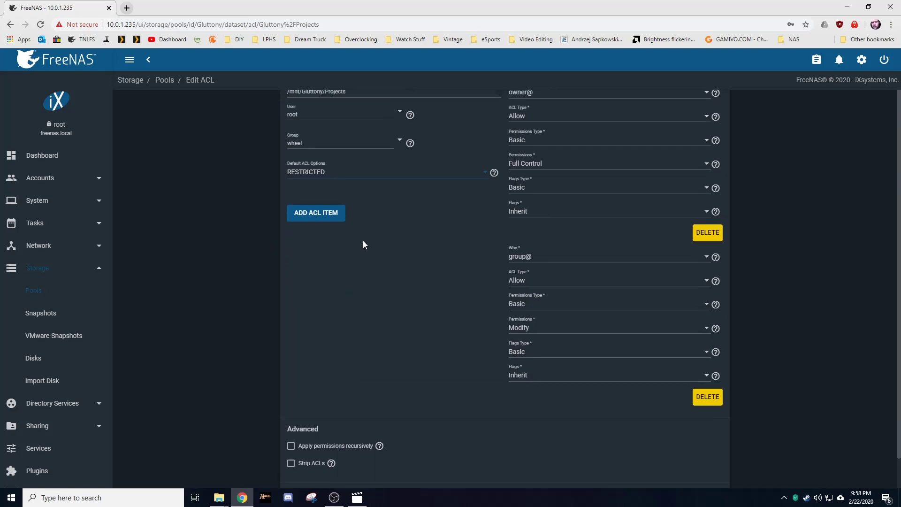
pyautogui.scroll(-2, 353, 237)
pyautogui.click(302, 469)
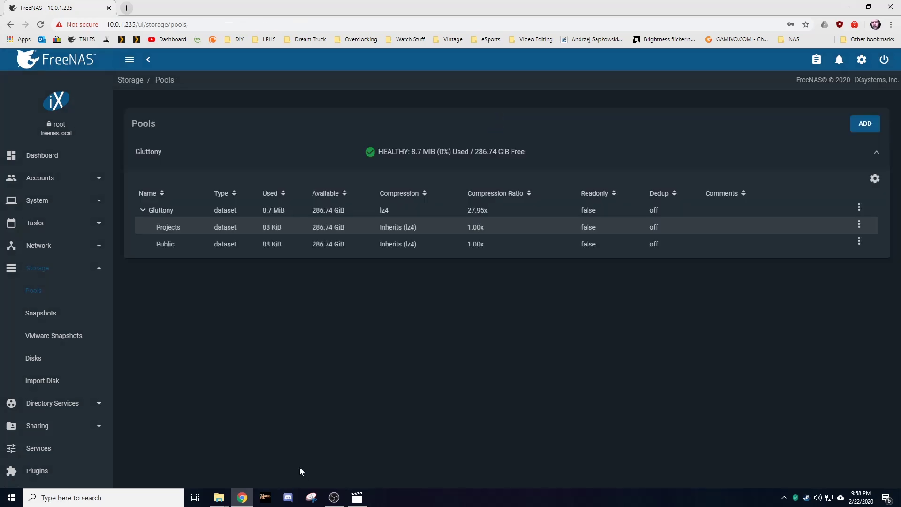
# Step: Save the Public dataset ACL with group Public and the OPEN default preset
pyautogui.click(860, 241)
pyautogui.click(827, 326)
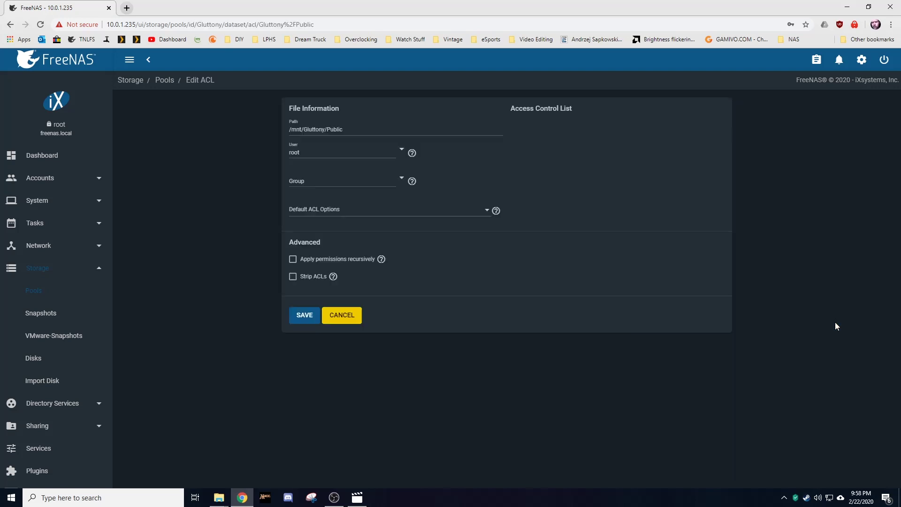
pyautogui.click(397, 179)
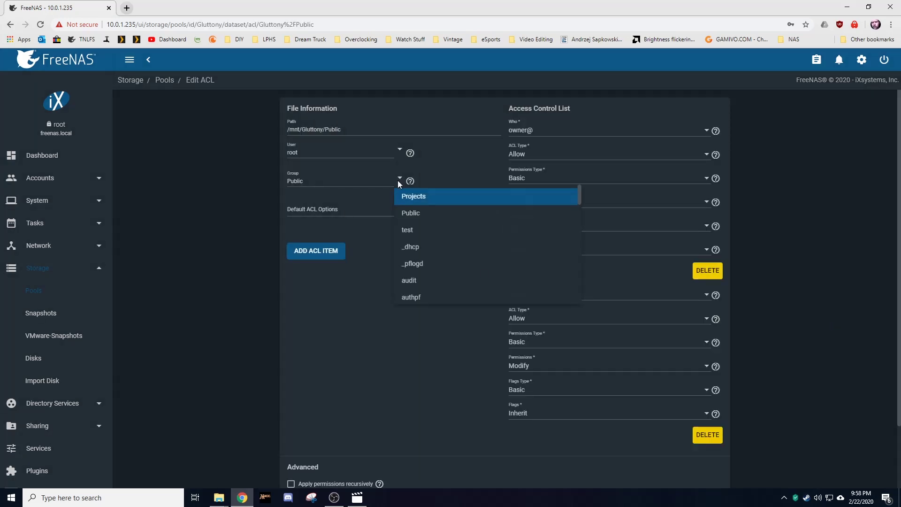
pyautogui.click(419, 216)
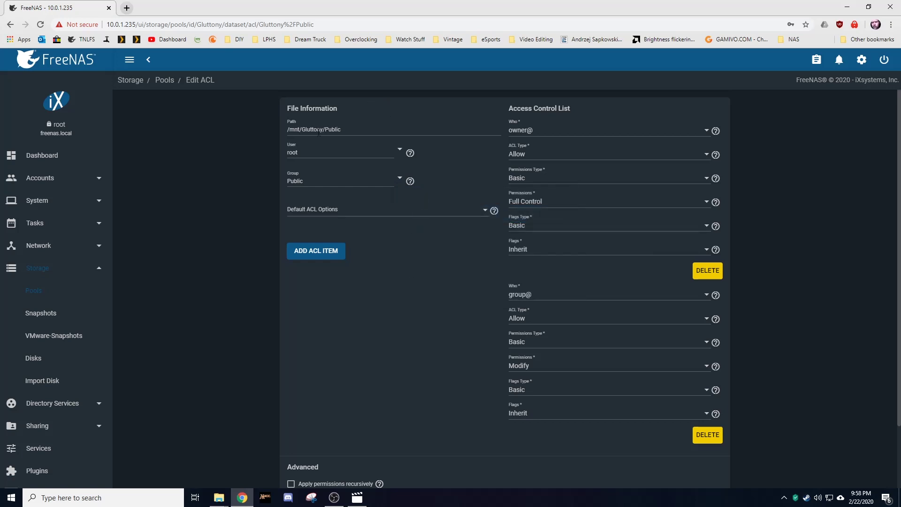
pyautogui.click(482, 216)
pyautogui.click(362, 209)
pyautogui.click(344, 314)
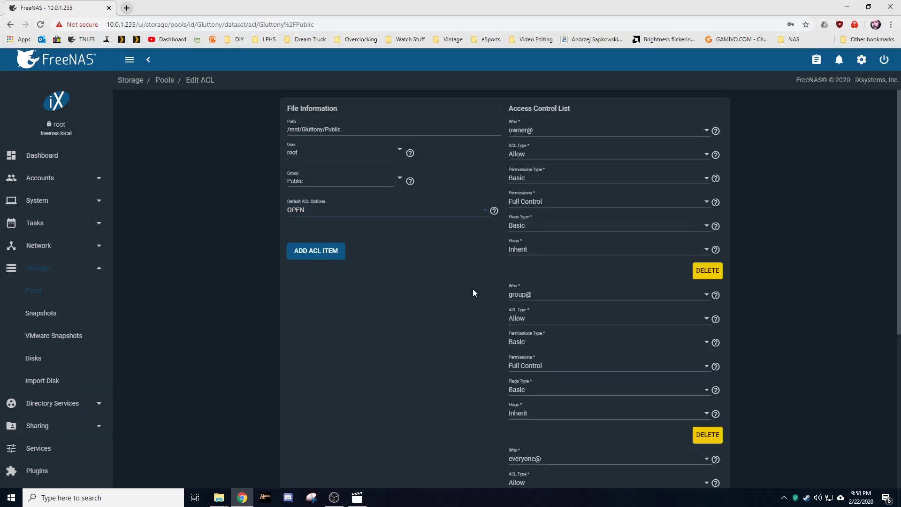
pyautogui.scroll(-5, 369, 252)
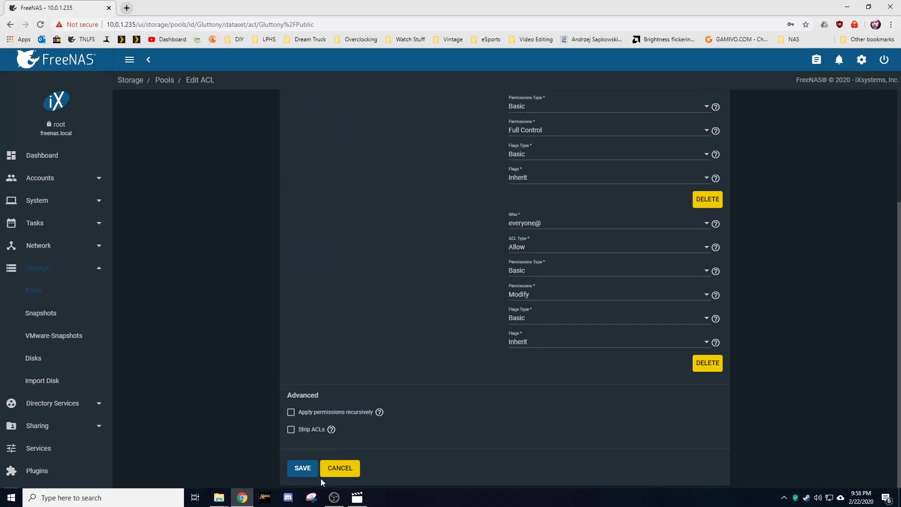
pyautogui.click(299, 468)
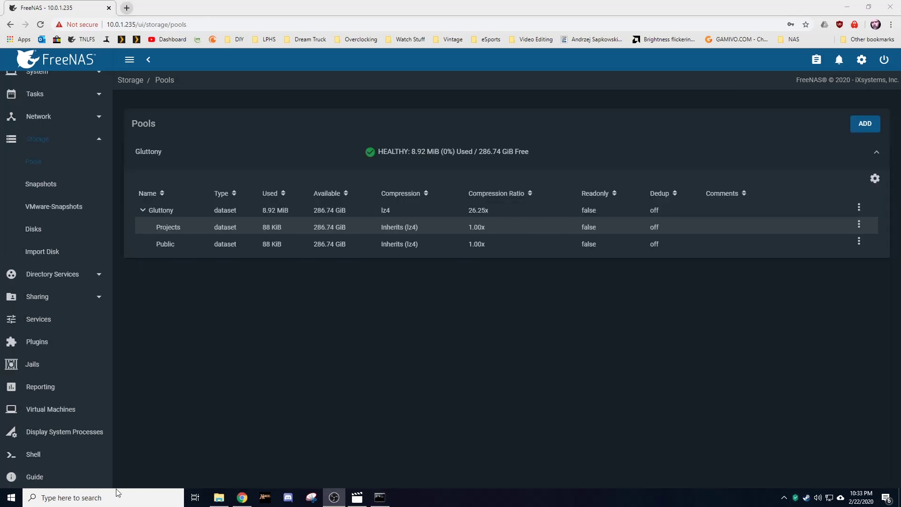
# Step: Restart the SMB service from the Services page, then switch to File Explorer
pyautogui.click(72, 323)
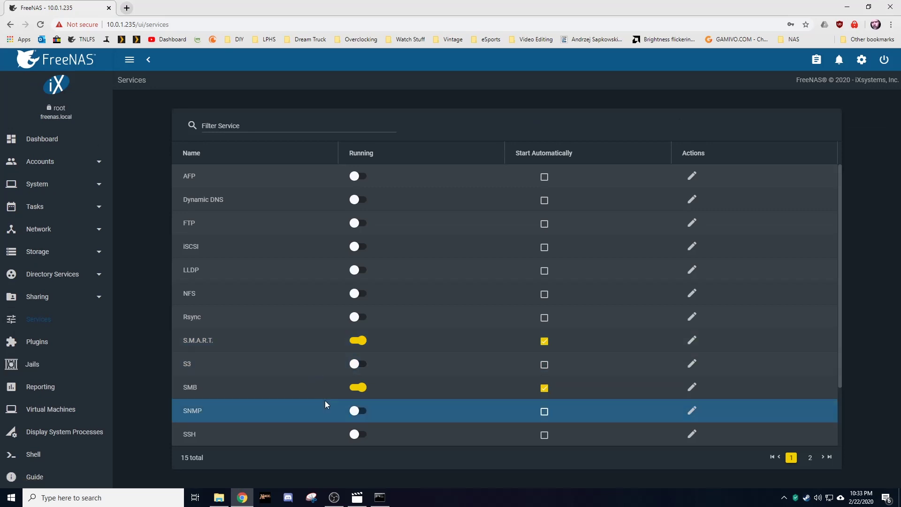
pyautogui.click(358, 387)
pyautogui.click(470, 292)
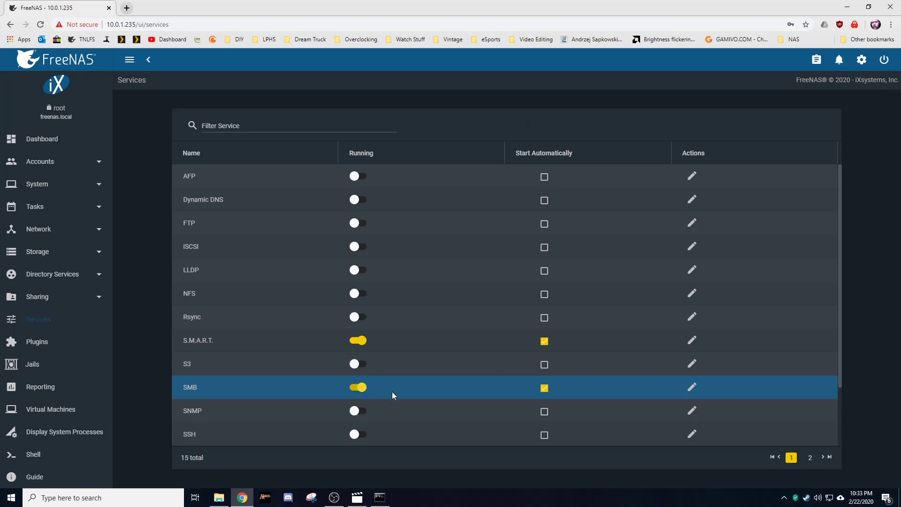
pyautogui.click(220, 498)
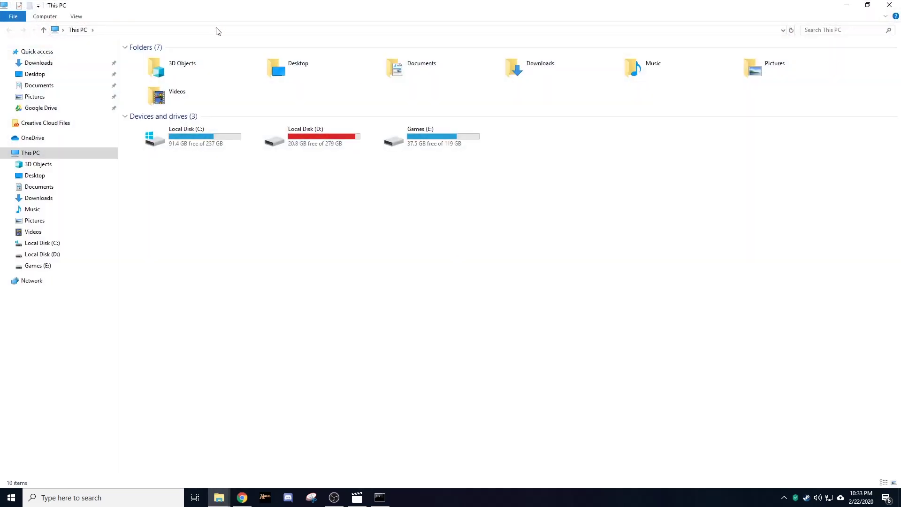
# Step: Connect to \\10.0.1.235 in File Explorer with the new test user's credentials
pyautogui.click(217, 30)
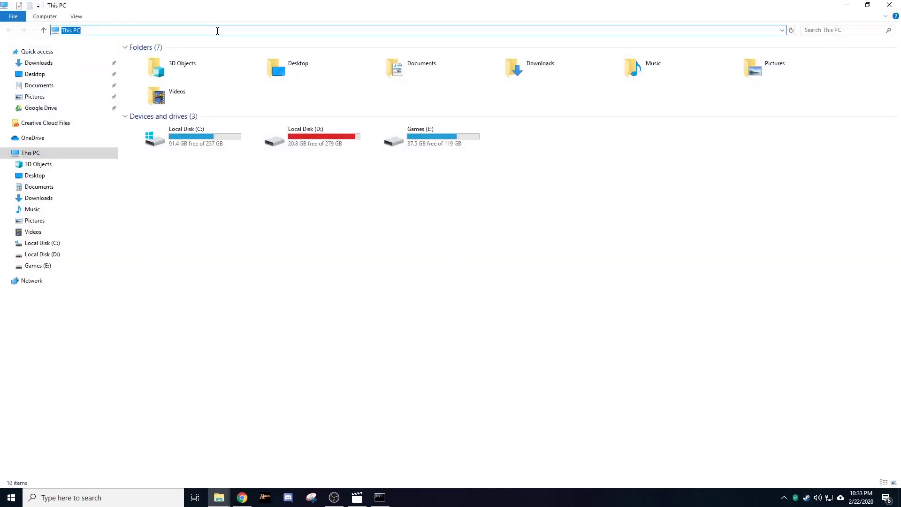
pyautogui.write('\\\\10.0.1.235\\')
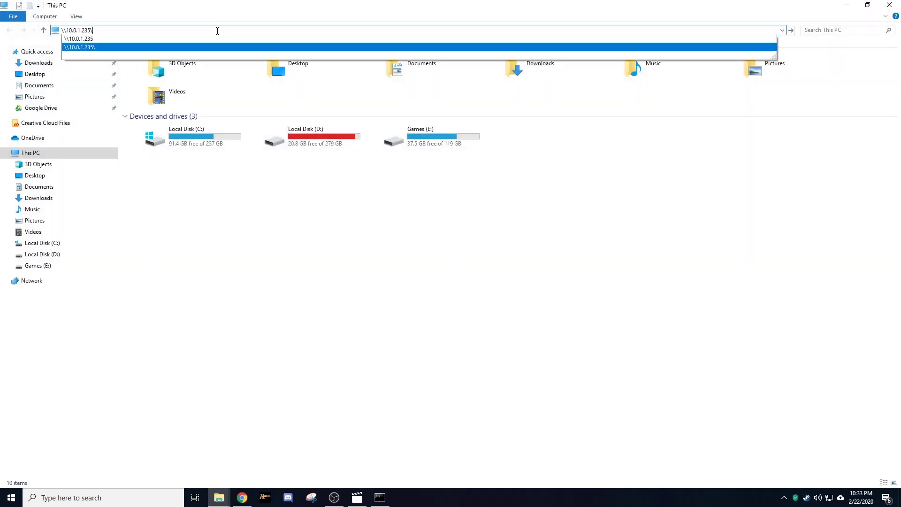
pyautogui.press('Return')
pyautogui.write('test')
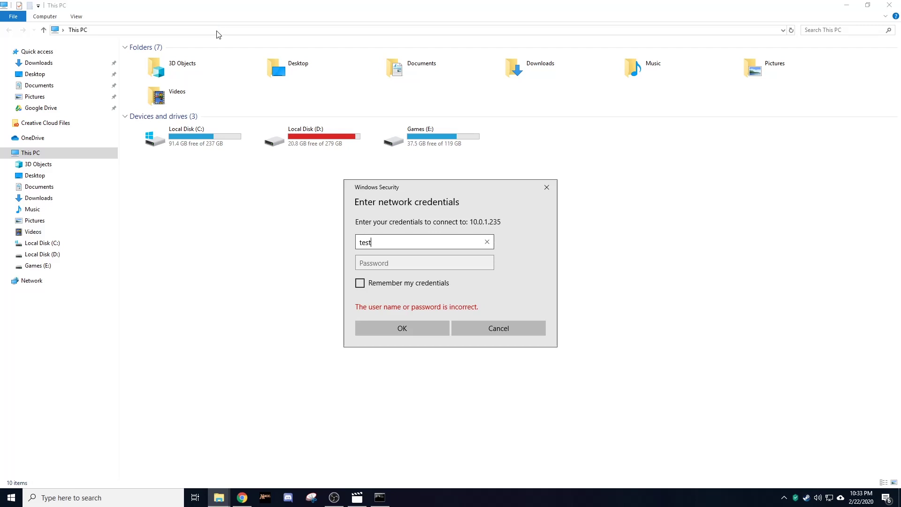
pyautogui.press('Tab')
pyautogui.write('******')
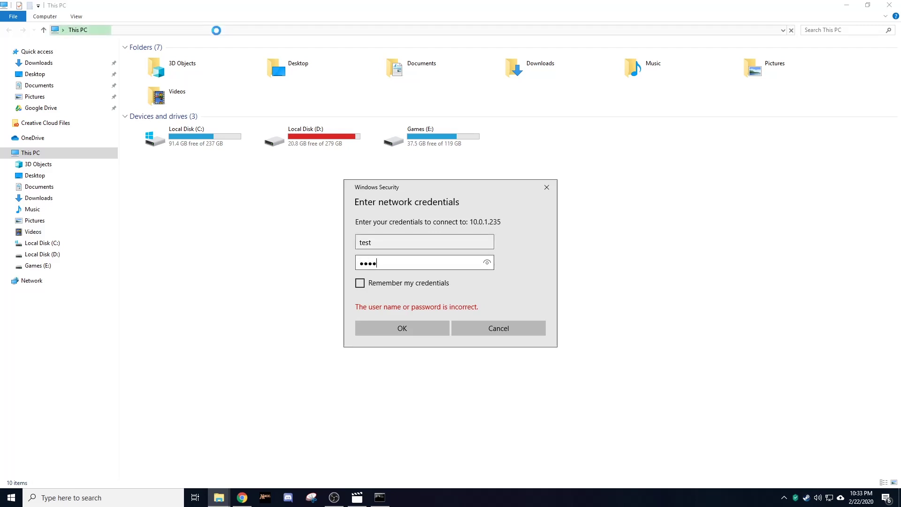
pyautogui.write('****')
pyautogui.press('Return')
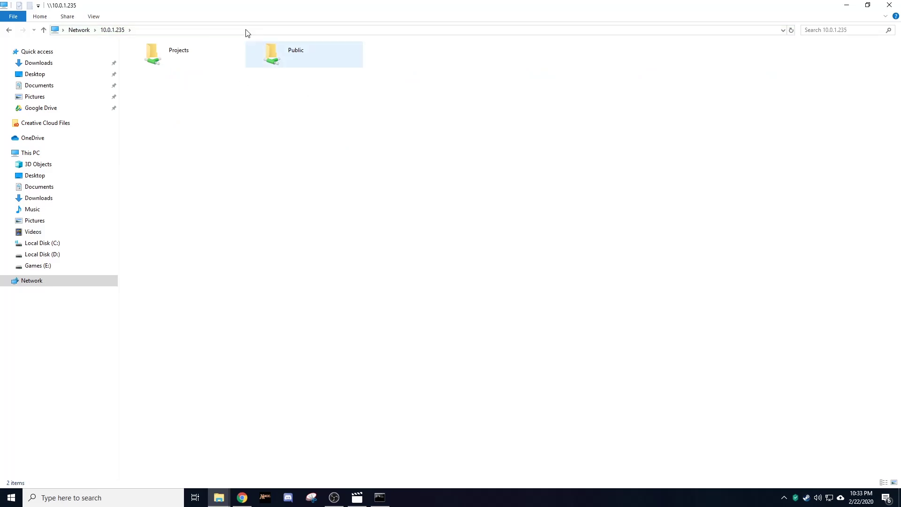
# Step: Create a text file named 'This is a test.txt' in the Public share
pyautogui.doubleClick(285, 65)
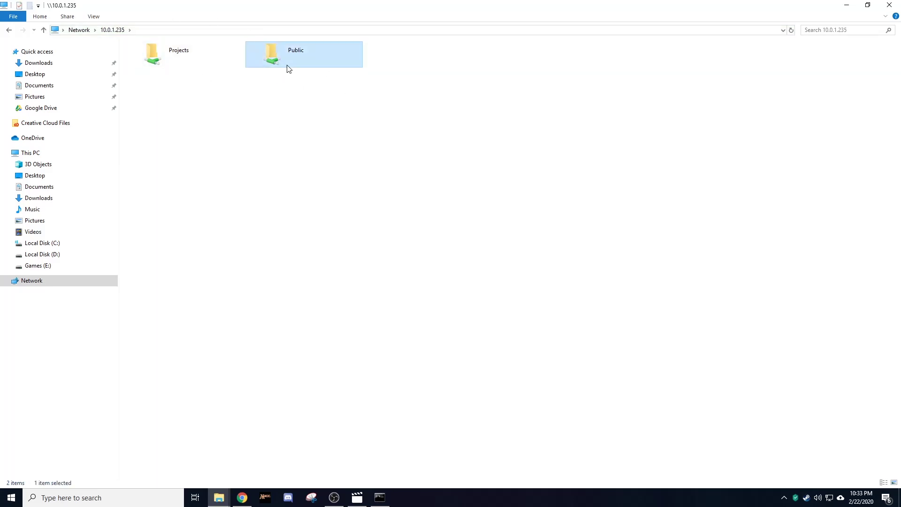
pyautogui.rightClick(275, 176)
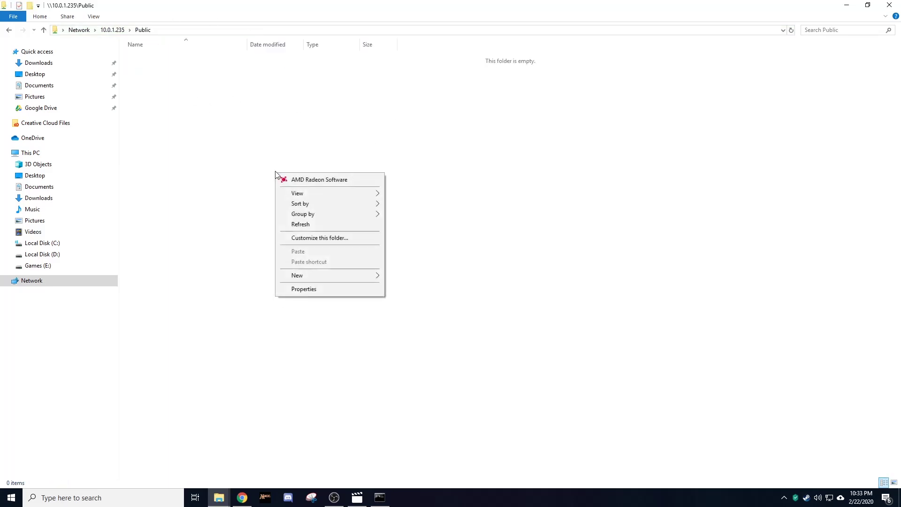
pyautogui.moveTo(371, 275)
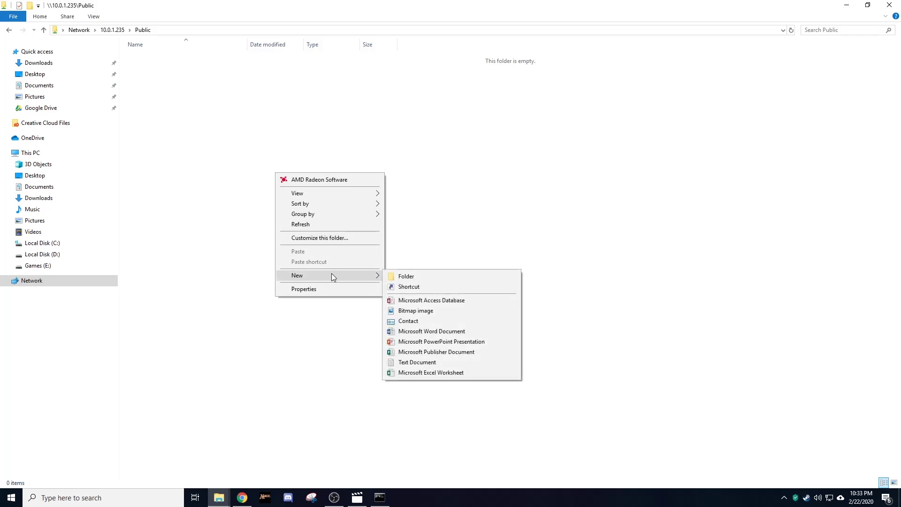
pyautogui.click(433, 364)
pyautogui.write('This is a test.txt')
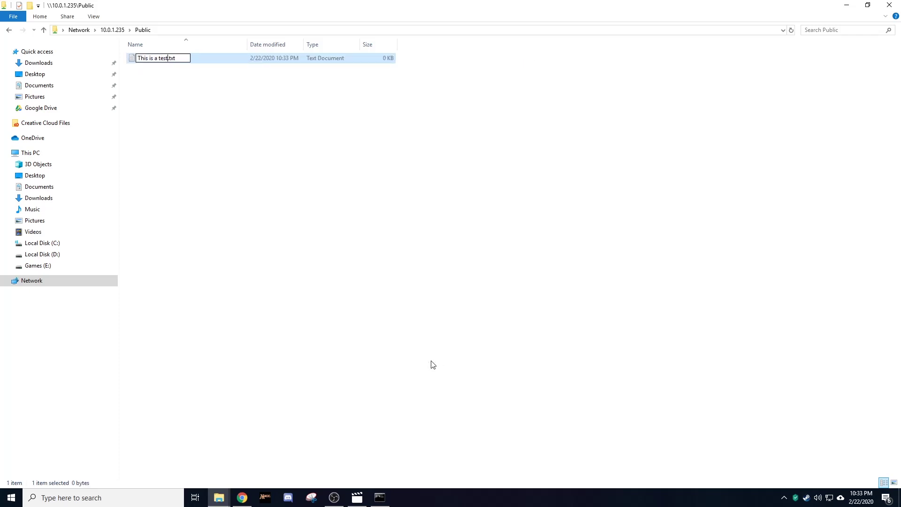
pyautogui.press('Return')
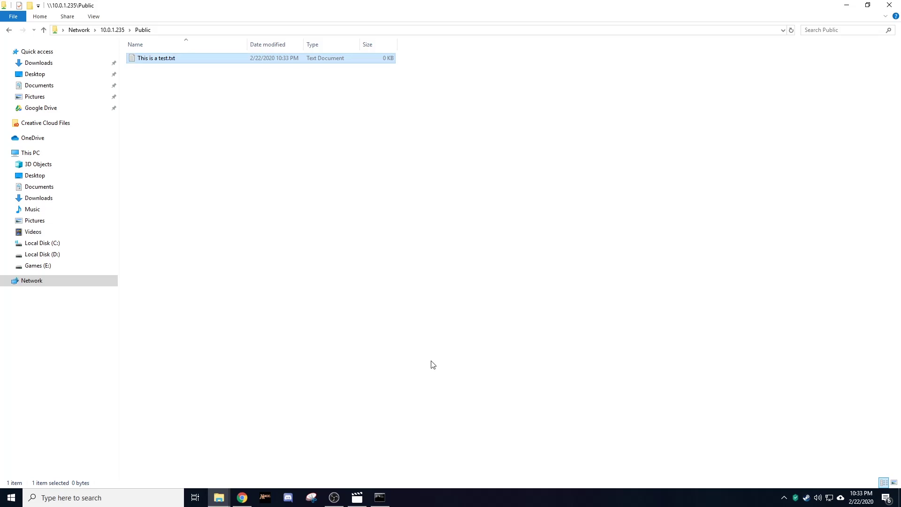
pyautogui.click(266, 142)
# Step: Try opening the Projects share, dismiss the access-denied error, and return to FreeNAS
pyautogui.click(9, 29)
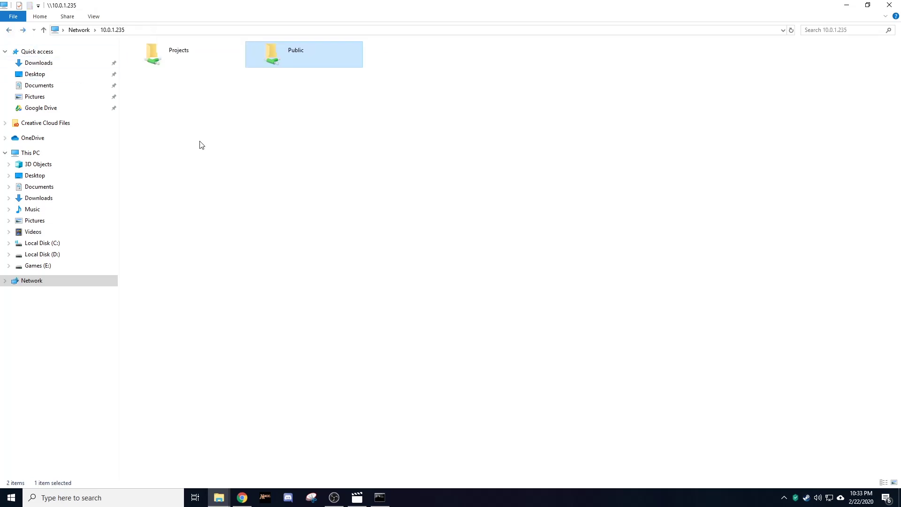
pyautogui.doubleClick(165, 57)
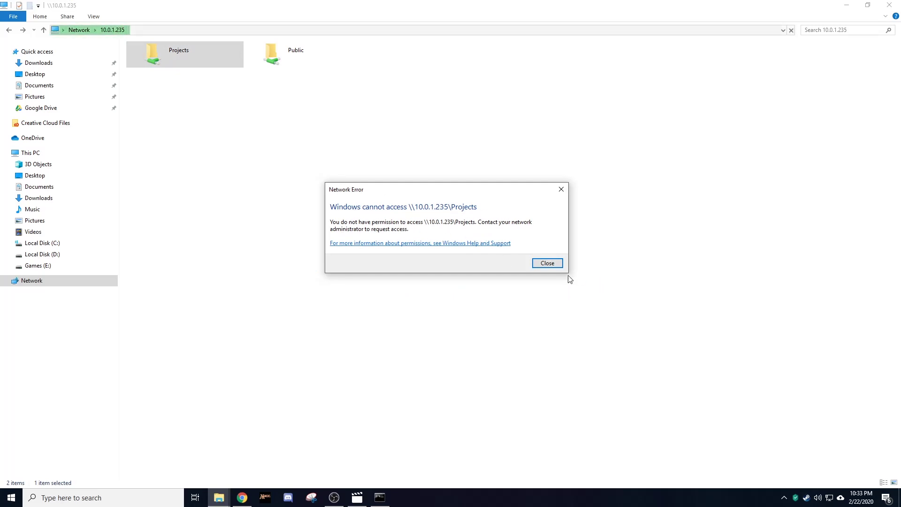
pyautogui.click(559, 265)
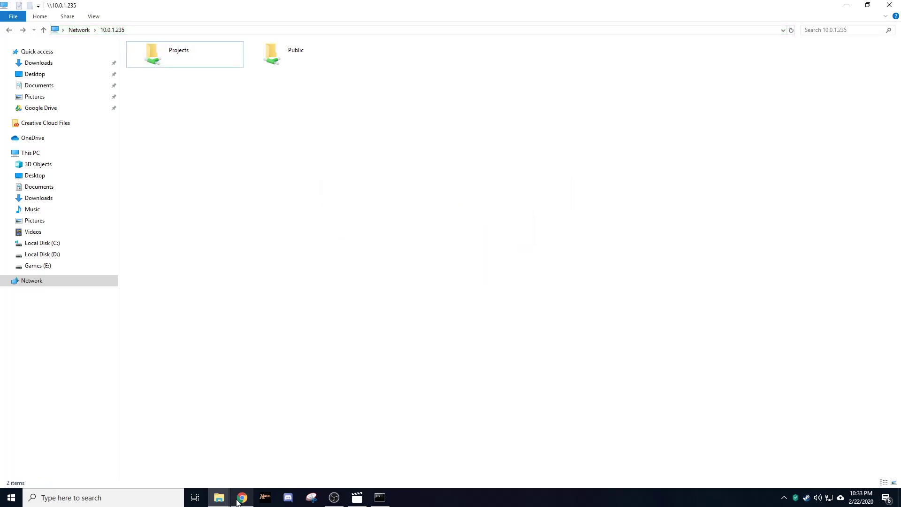
pyautogui.click(239, 501)
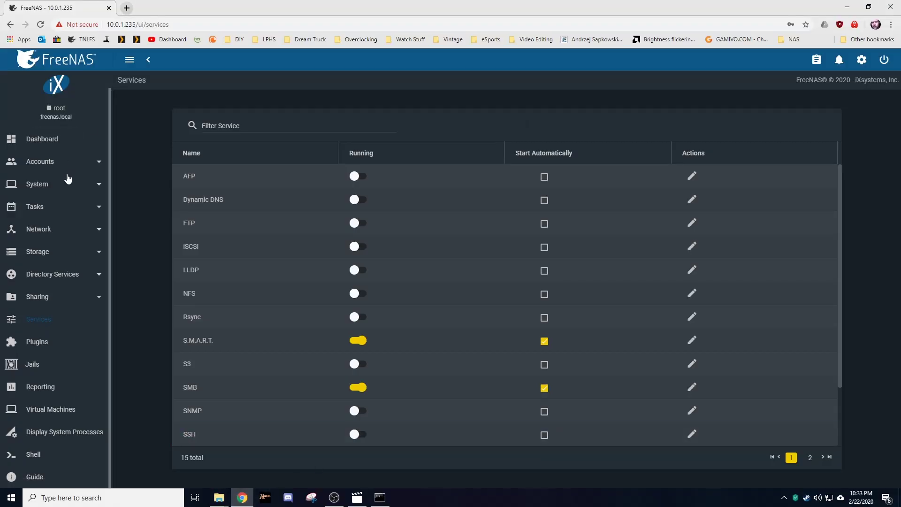
# Step: Open the access control settings of the Projects SMB share
pyautogui.click(50, 300)
pyautogui.click(78, 295)
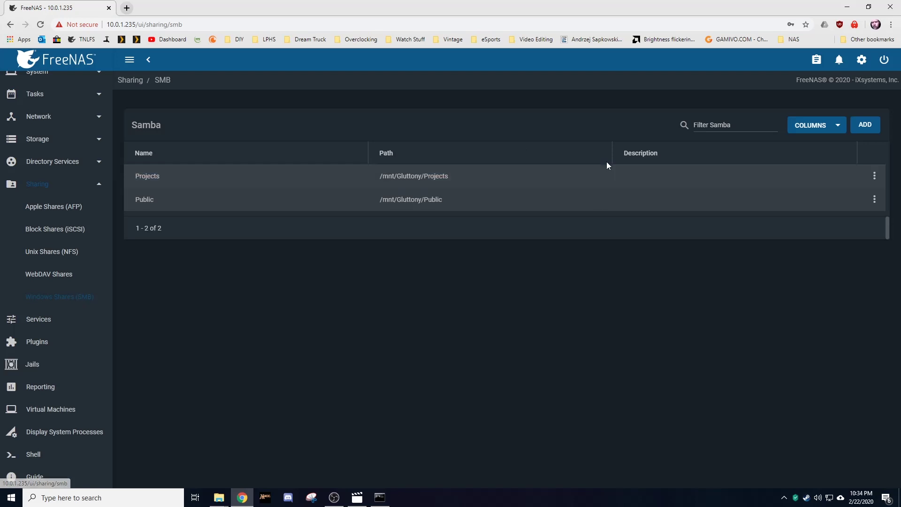
pyautogui.click(875, 175)
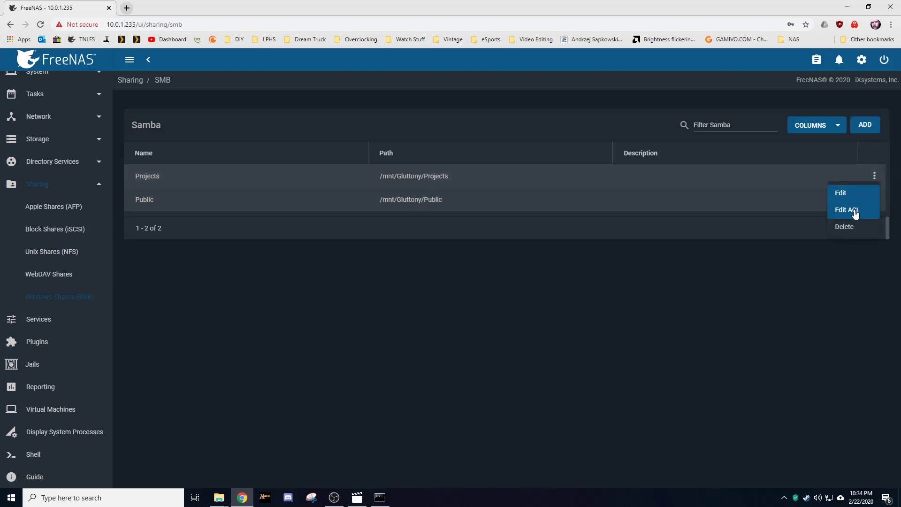
pyautogui.click(848, 210)
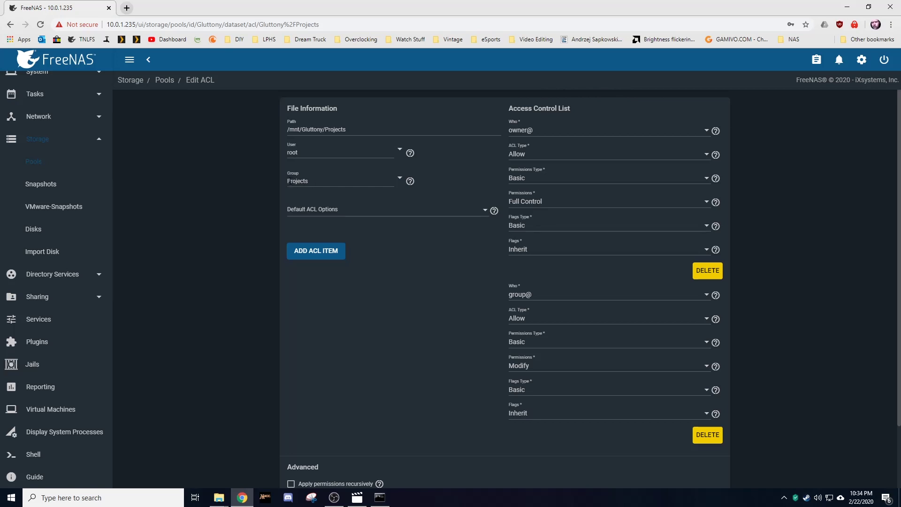
# Step: Add the test user to the Projects group's members and save the membership
pyautogui.scroll(3, 53, 181)
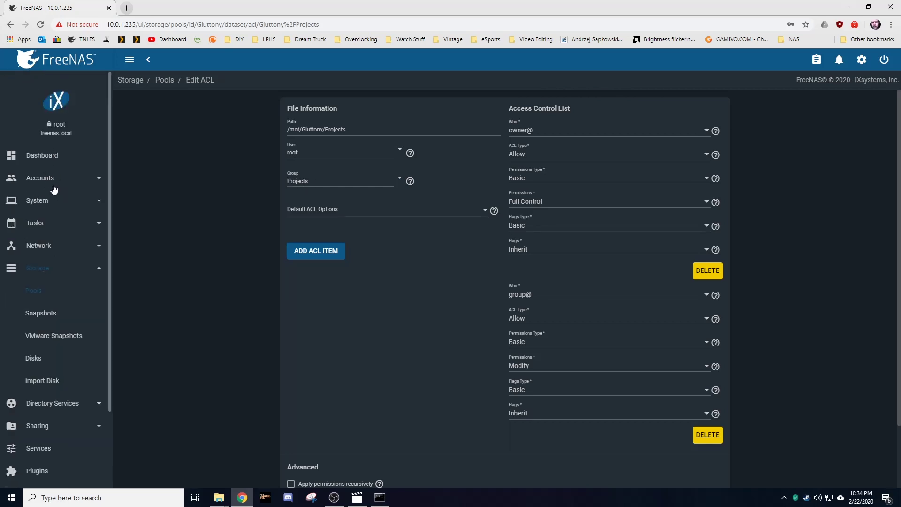
pyautogui.click(52, 179)
pyautogui.click(71, 198)
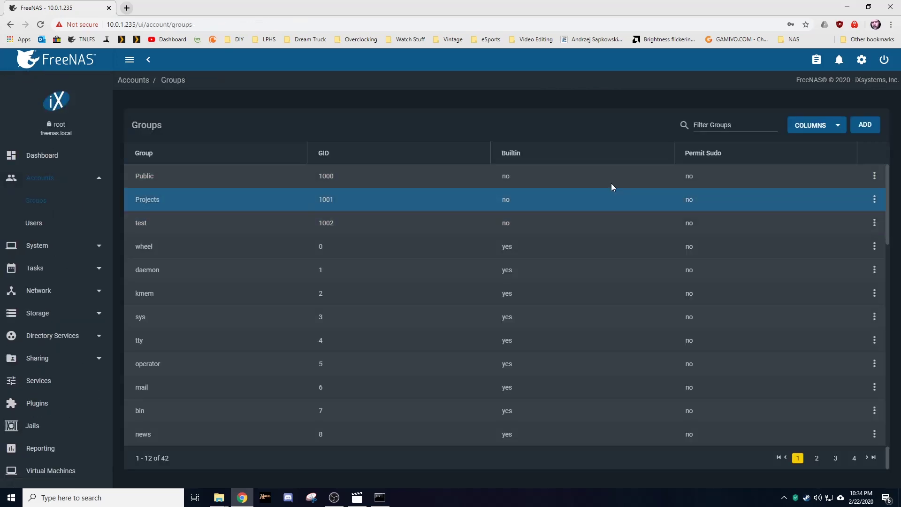
pyautogui.click(874, 199)
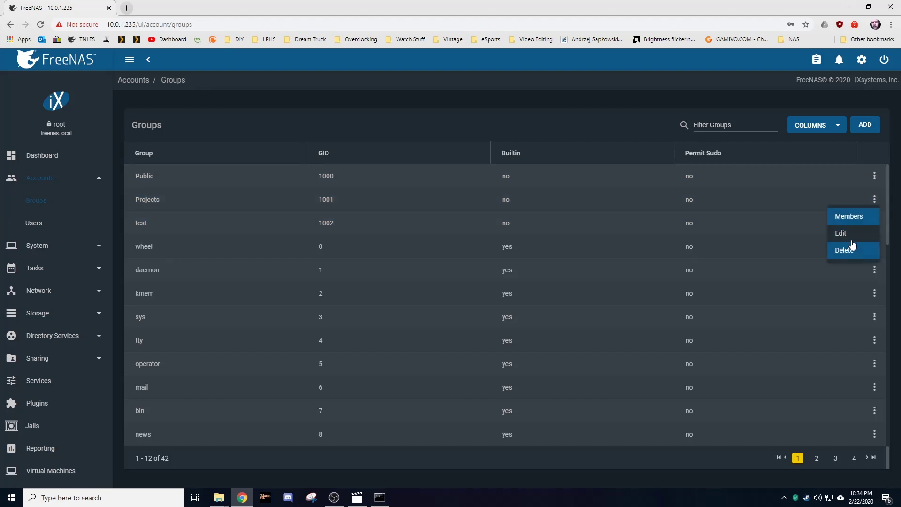
pyautogui.click(854, 225)
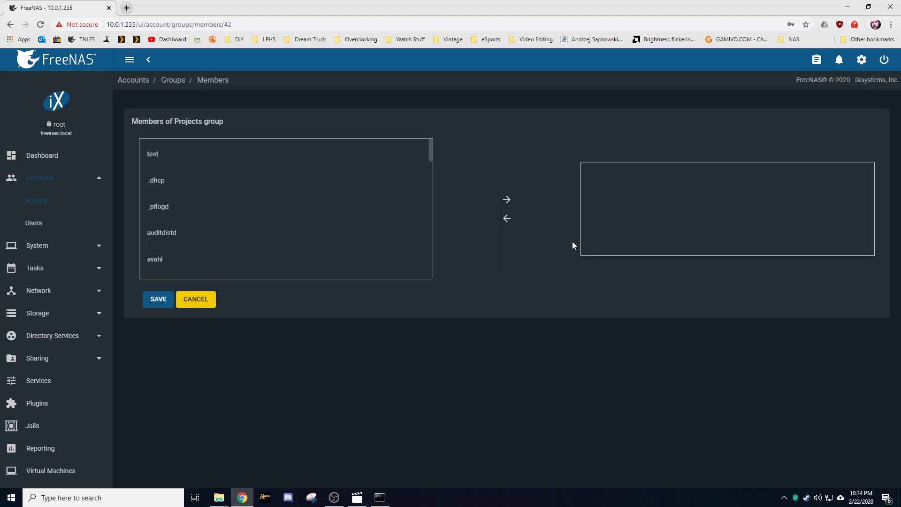
pyautogui.click(158, 163)
pyautogui.click(507, 201)
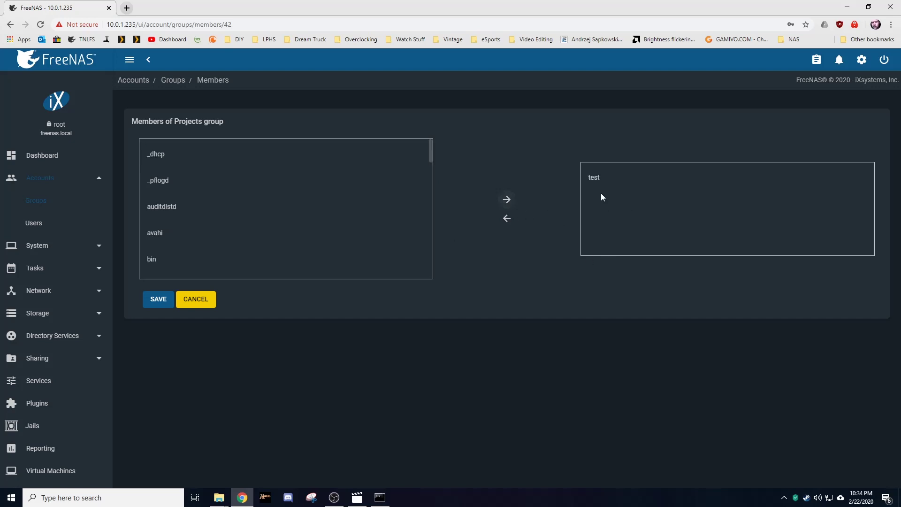
pyautogui.click(145, 297)
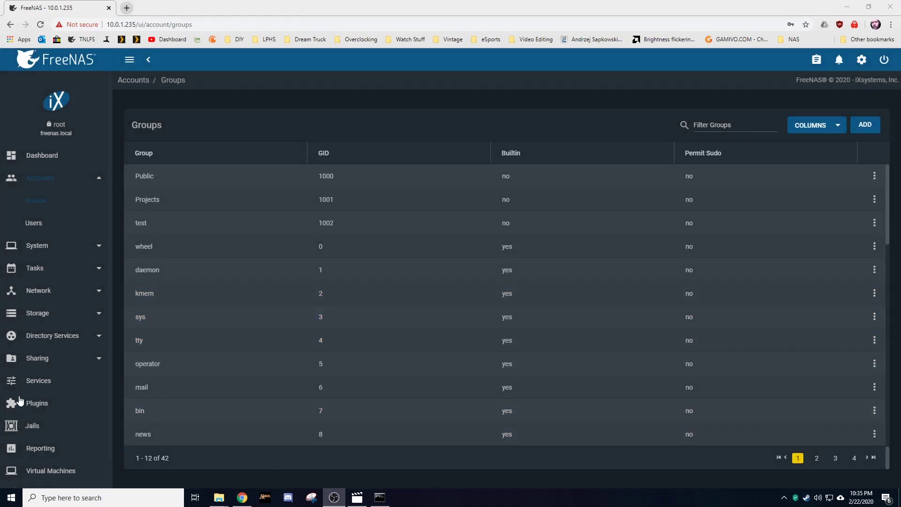
# Step: Restart the SMB service by stopping it, confirming, and switching it back on
pyautogui.click(55, 382)
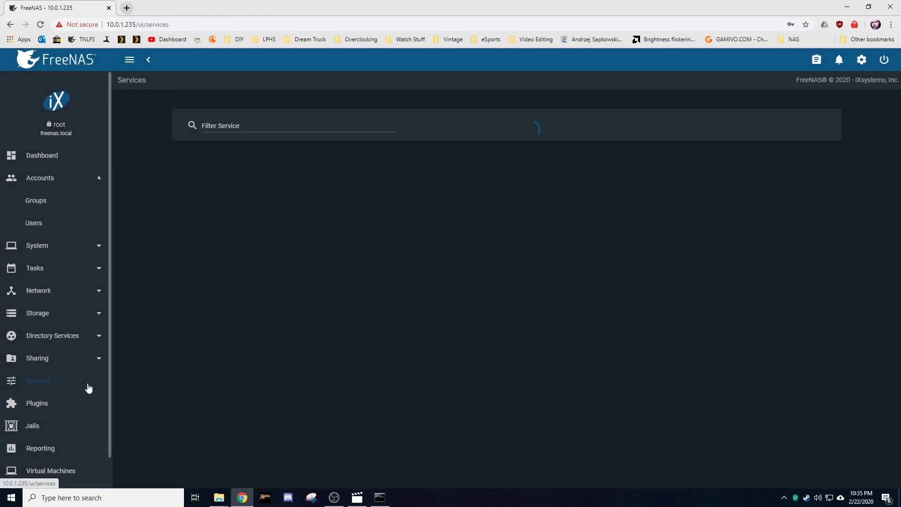
pyautogui.click(356, 388)
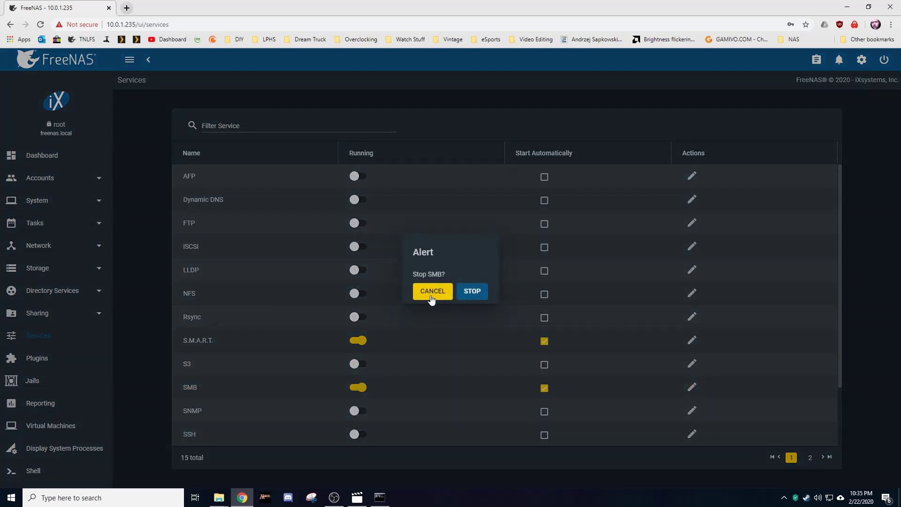
pyautogui.click(473, 292)
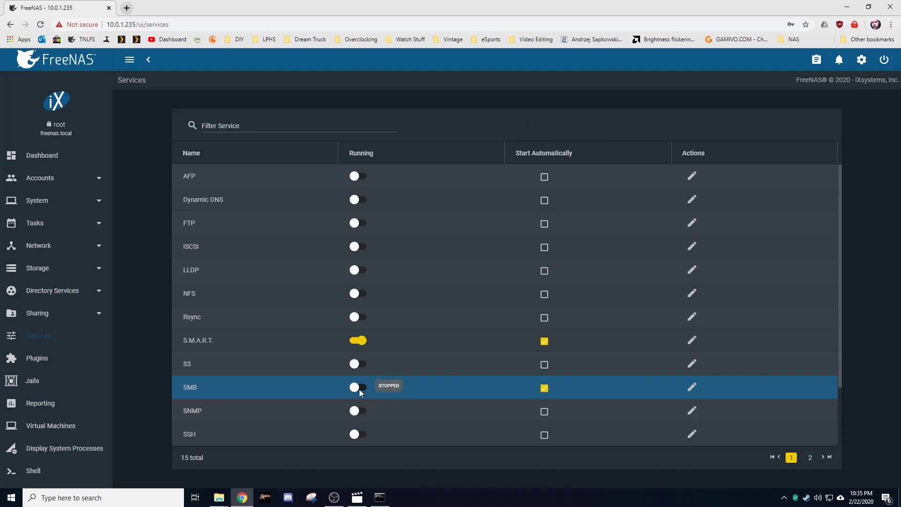
pyautogui.click(360, 390)
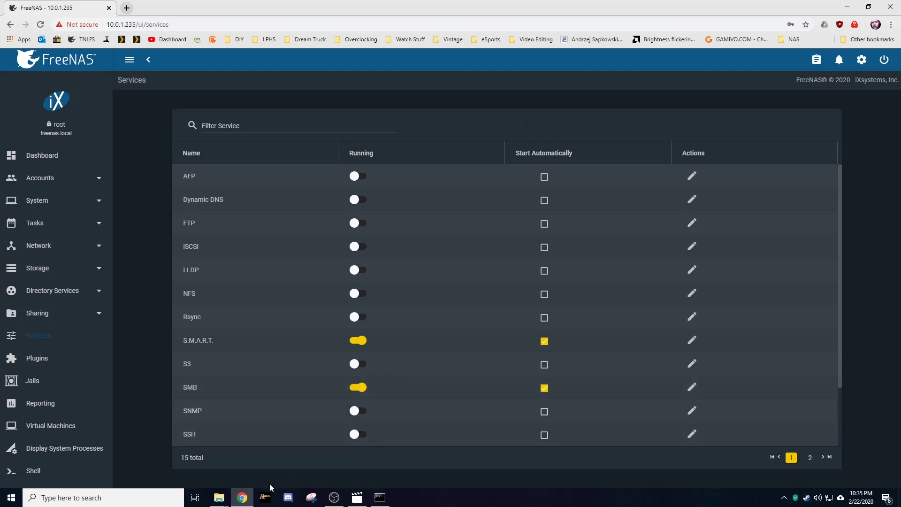
# Step: Create an empty Stuff.txt inside the Projects share, then go back to \\10.0.1.235
pyautogui.moveTo(224, 504)
pyautogui.click(237, 474)
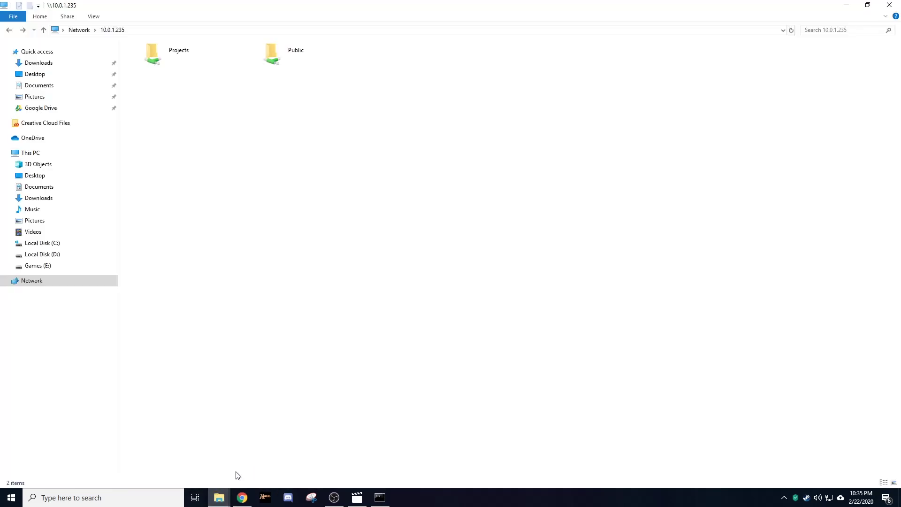
pyautogui.doubleClick(173, 54)
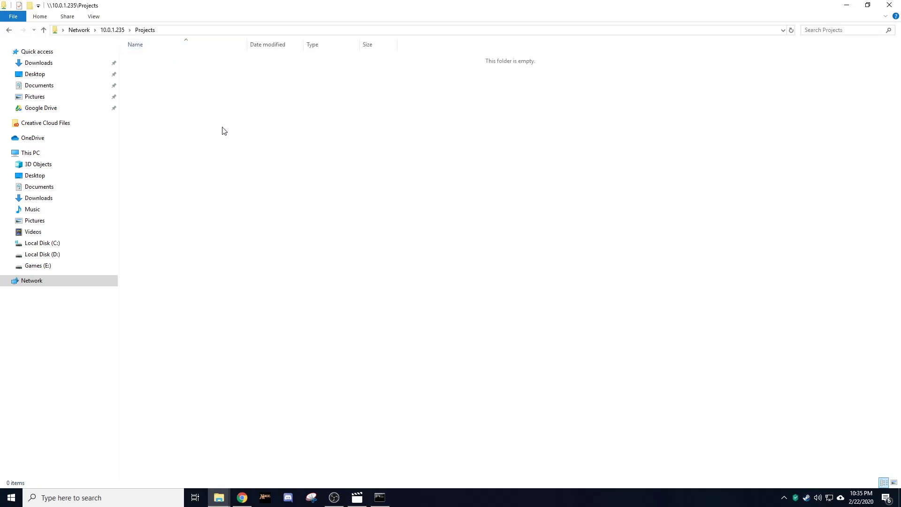
pyautogui.rightClick(408, 166)
pyautogui.moveTo(466, 277)
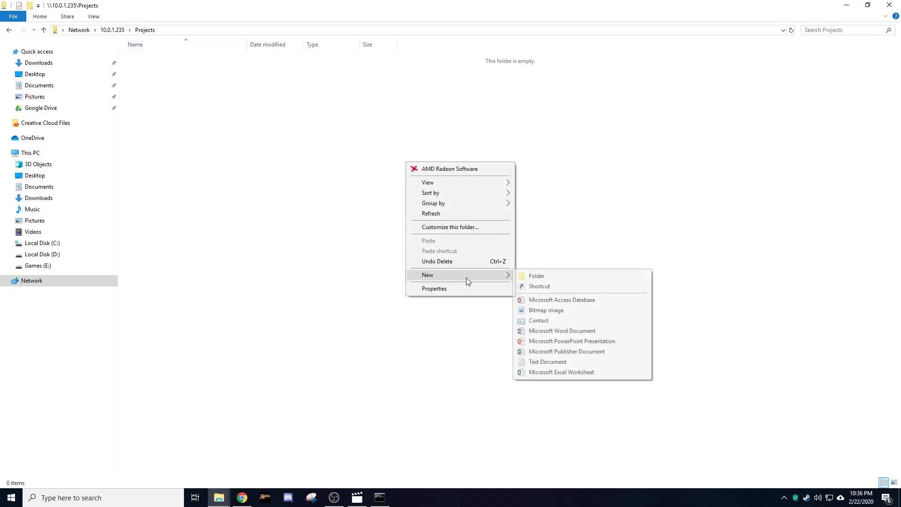
pyautogui.click(543, 362)
pyautogui.write('Stuff')
pyautogui.press('Return')
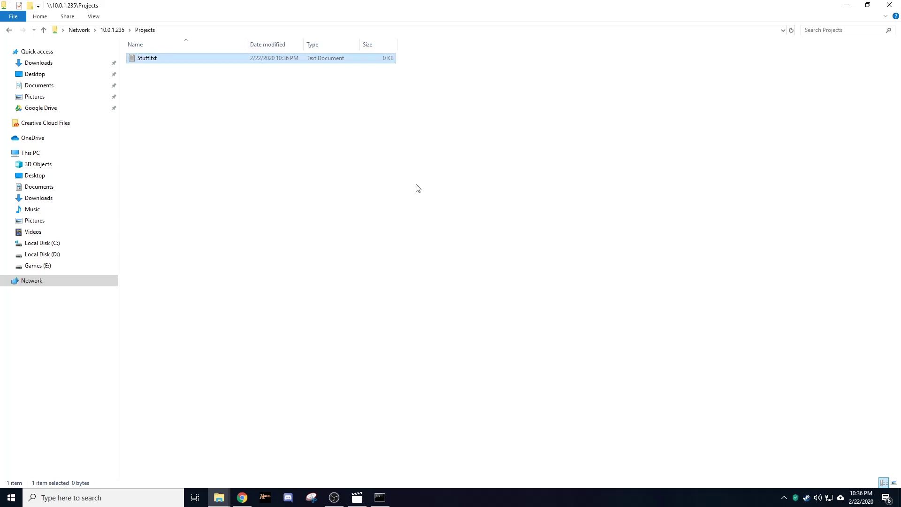
pyautogui.click(397, 165)
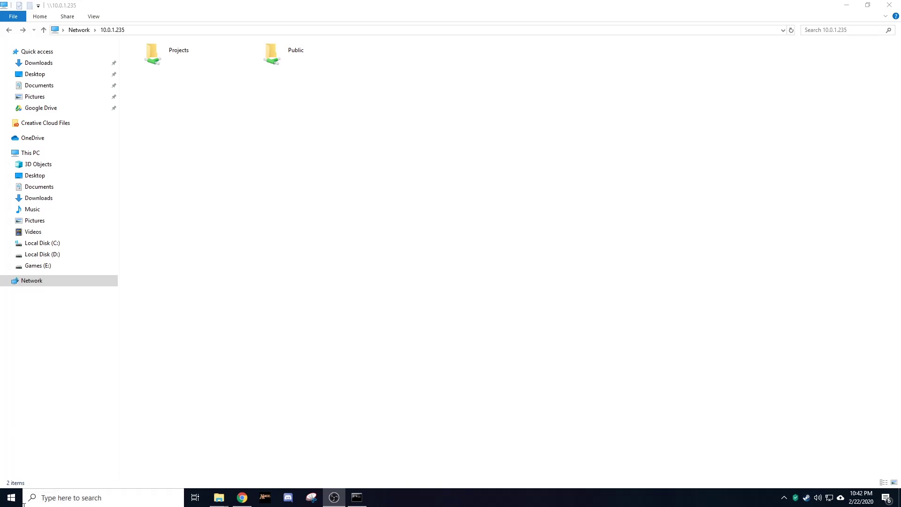
# Step: Launch Command Prompt and run net use to list current network connections
pyautogui.click(7, 30)
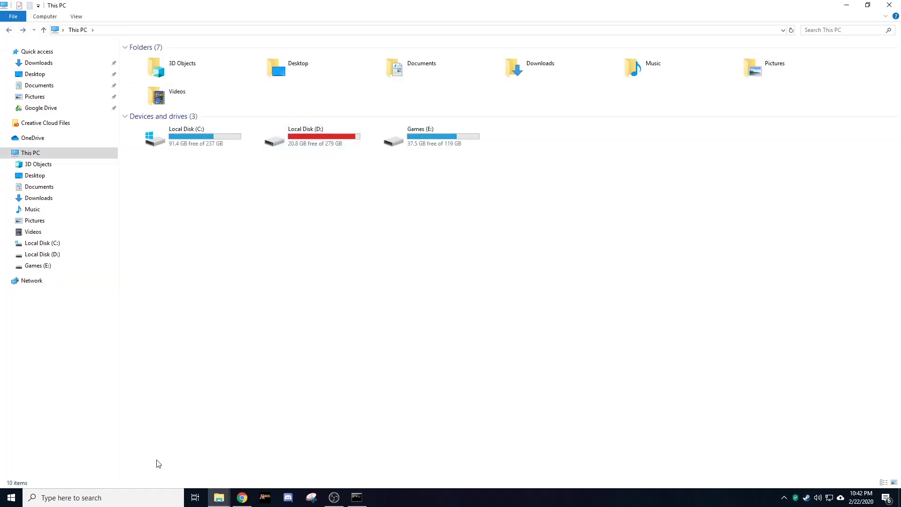
pyautogui.click(115, 499)
pyautogui.write('cmd')
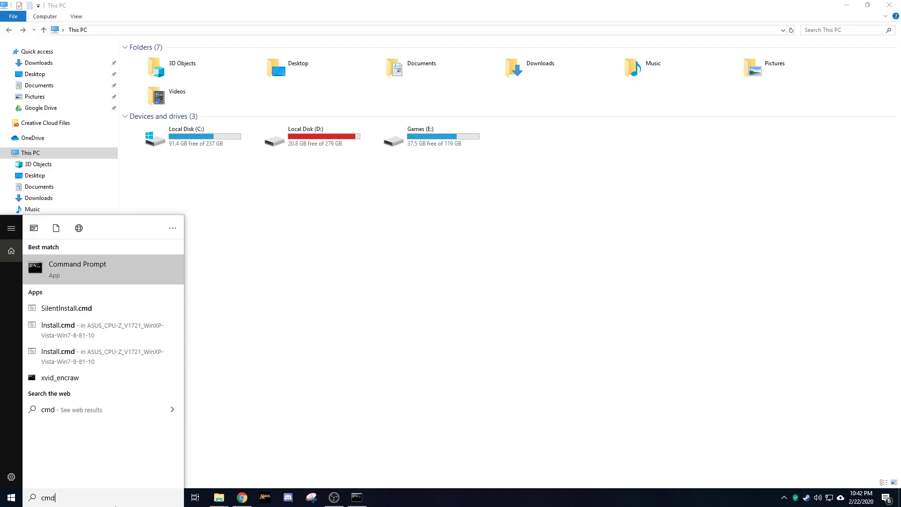
pyautogui.press('Return')
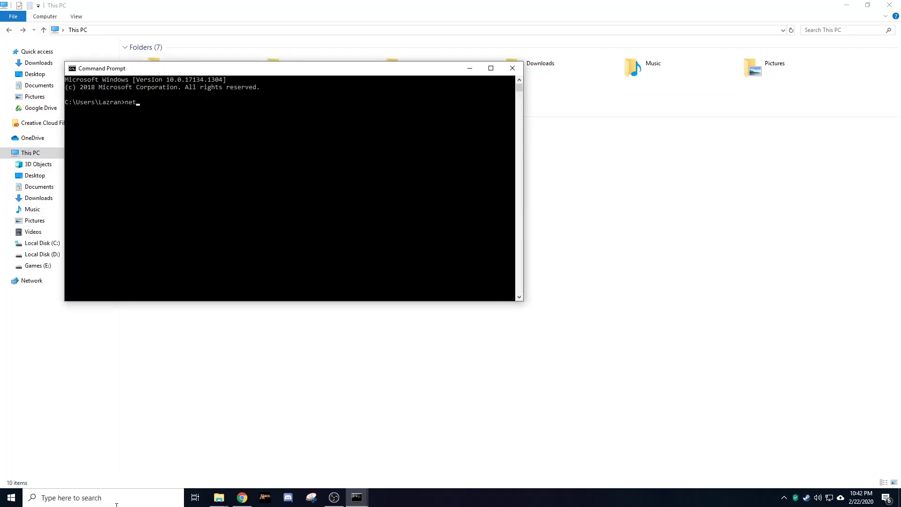
pyautogui.press('Return')
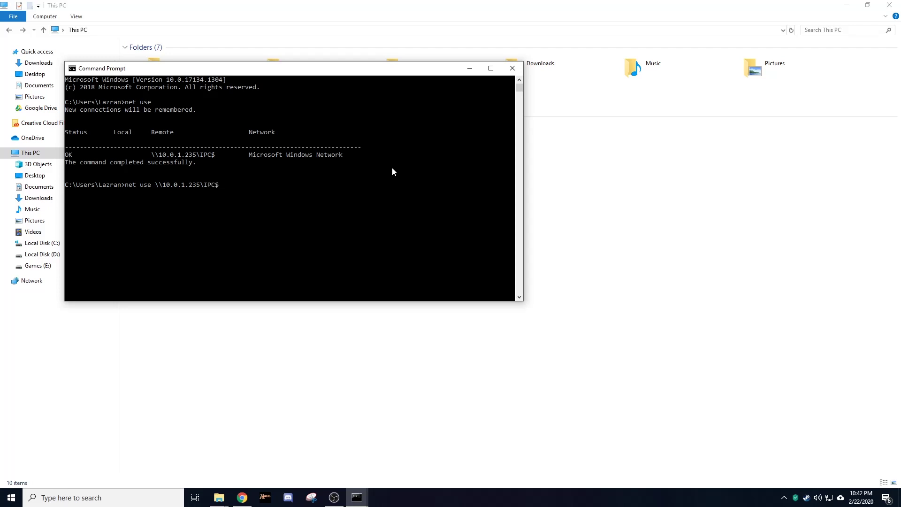
# Step: Delete the \\10.0.1.235\IPC$ connection, confirm none remain with net use, and close Command Prompt
pyautogui.write('ete')
pyautogui.press('Return')
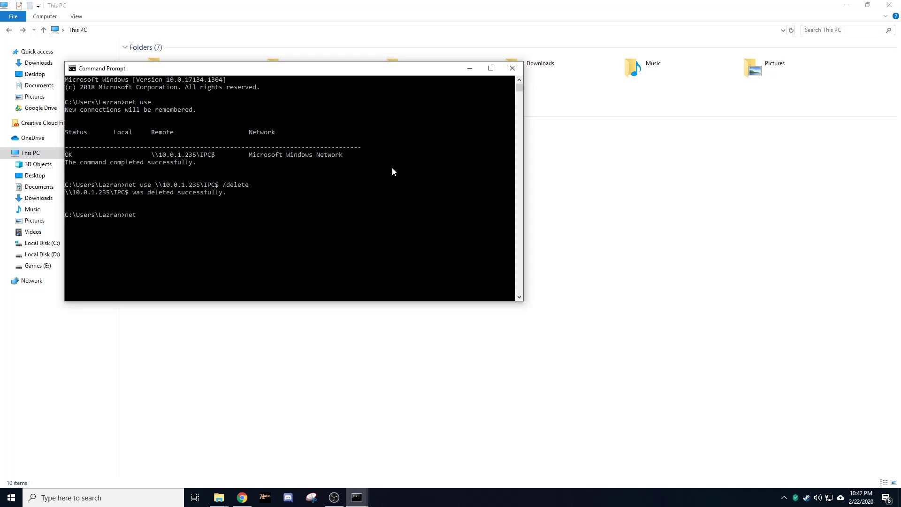
pyautogui.write('net use')
pyautogui.press('Return')
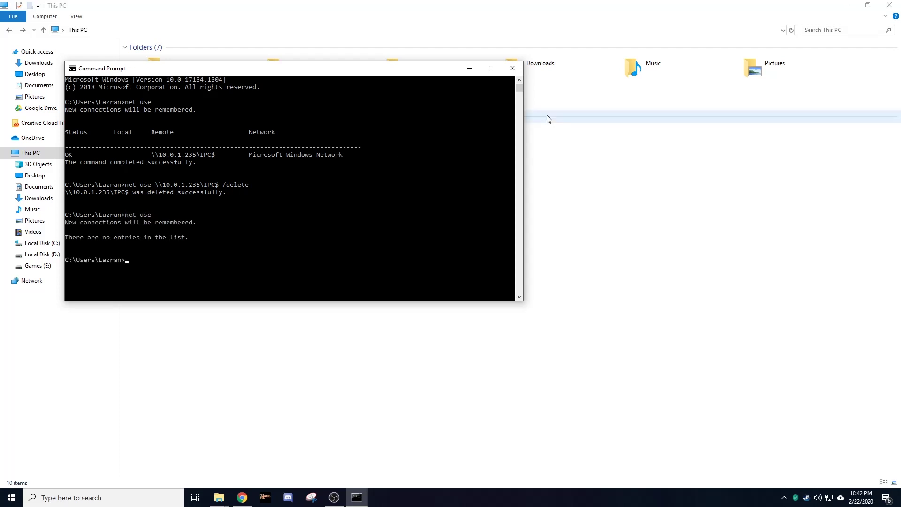
pyautogui.click(513, 69)
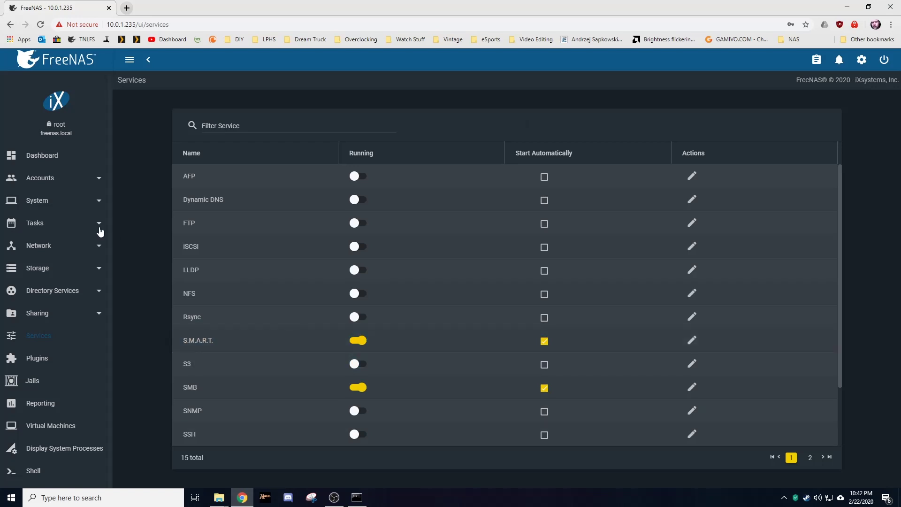
# Step: Open Accounts › Users and start a new user with ADD, ready for the full name
pyautogui.click(62, 181)
pyautogui.click(46, 229)
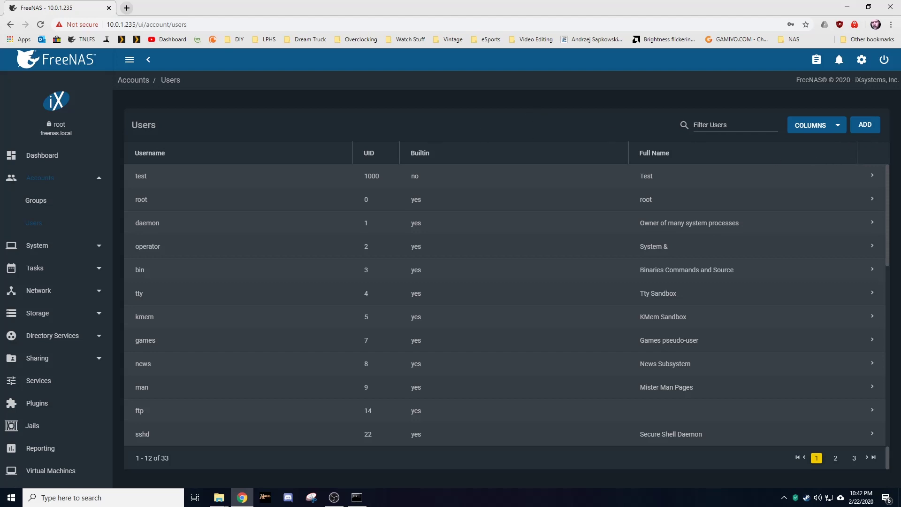
pyautogui.click(866, 125)
pyautogui.click(320, 133)
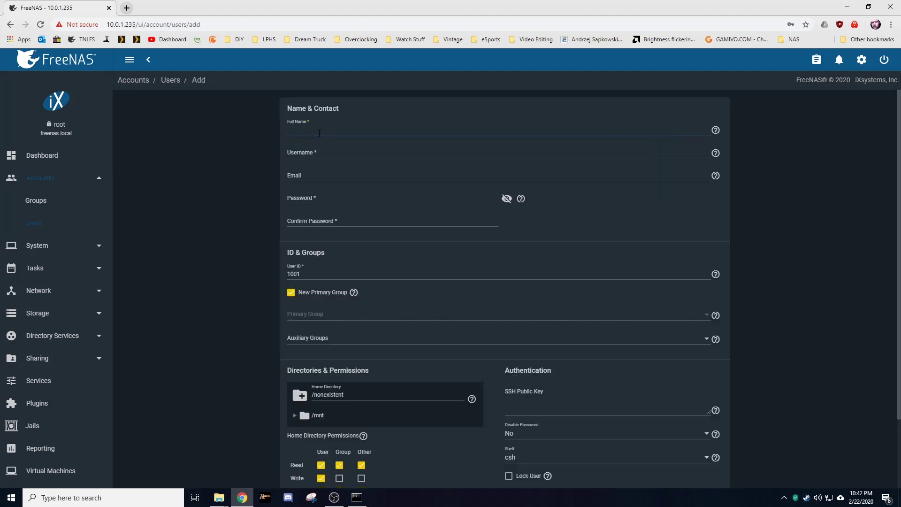
# Step: Enter the new user's full name, username and password, then save the account
pyautogui.write('Lazran')
pyautogui.press('Tab')
pyautogui.write('L')
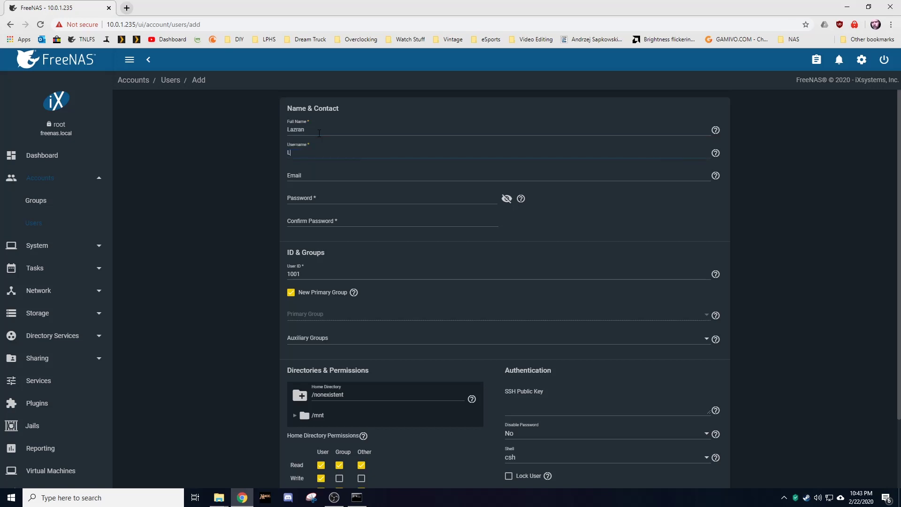
pyautogui.write('azran')
pyautogui.press('Tab')
pyautogui.press('Tab')
pyautogui.click(338, 222)
pyautogui.write('***')
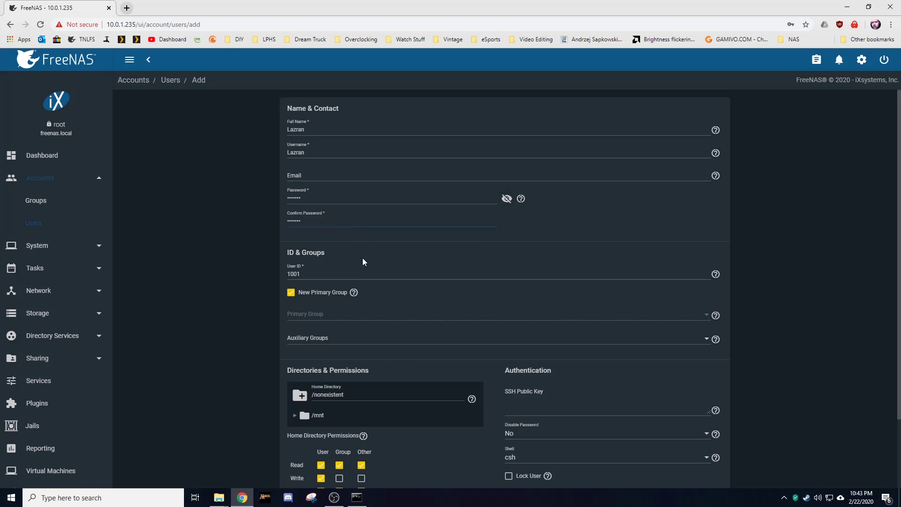
pyautogui.scroll(-2, 328, 329)
pyautogui.click(298, 468)
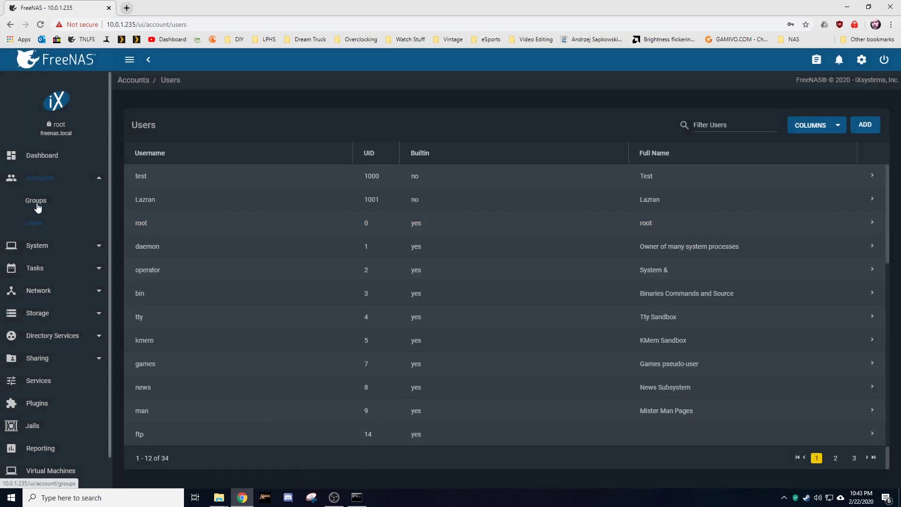
# Step: Move the new user into the Projects group's members and save
pyautogui.click(35, 200)
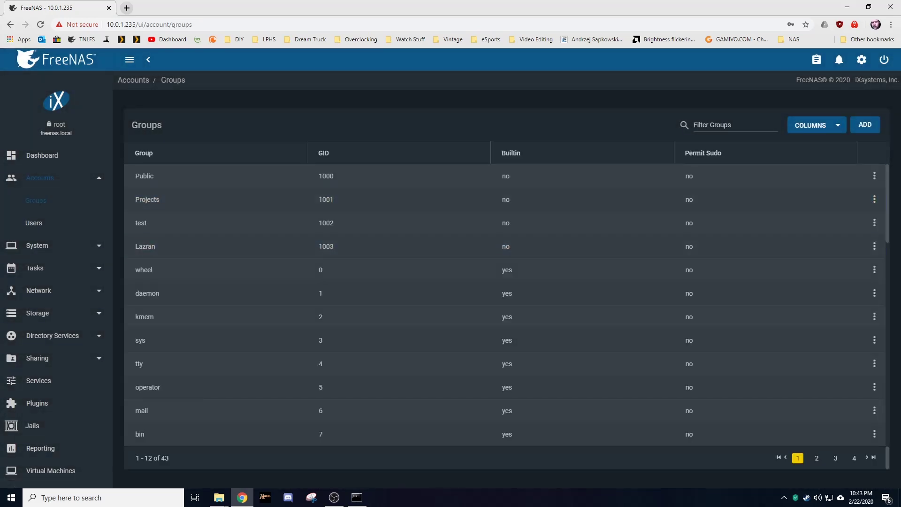
pyautogui.click(874, 200)
pyautogui.click(847, 220)
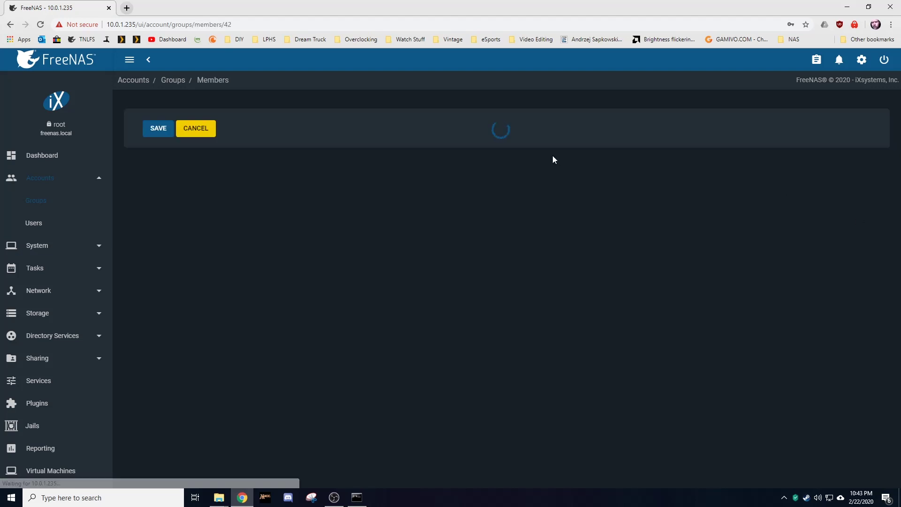
pyautogui.click(160, 157)
pyautogui.click(508, 200)
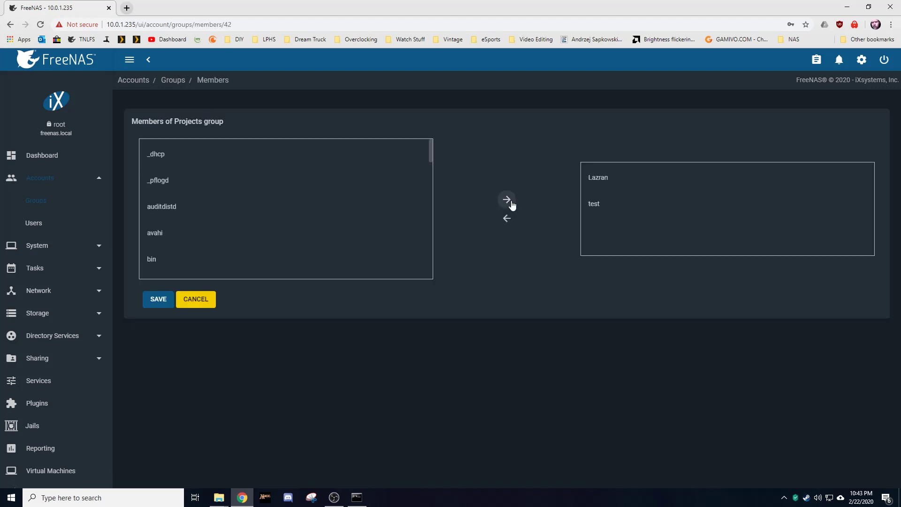
pyautogui.click(159, 301)
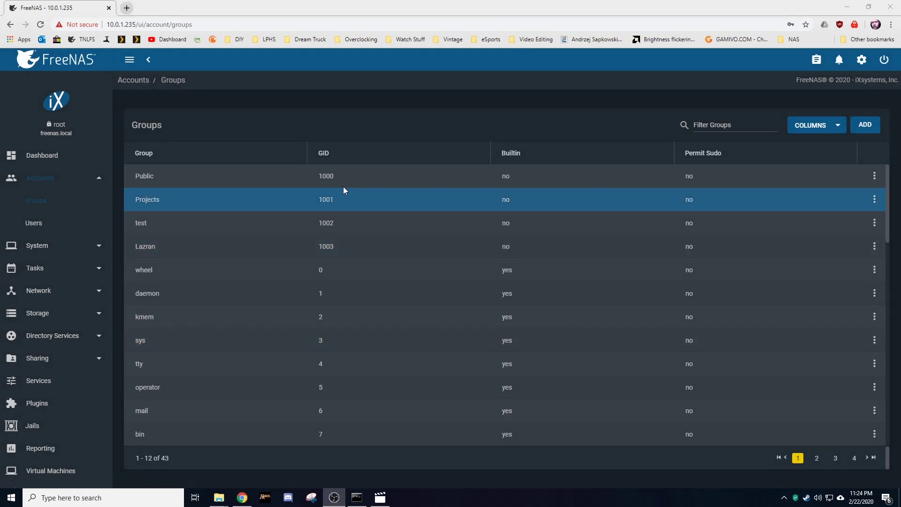
# Step: Stop the SMB service on the Services page and confirm the stop
pyautogui.click(49, 389)
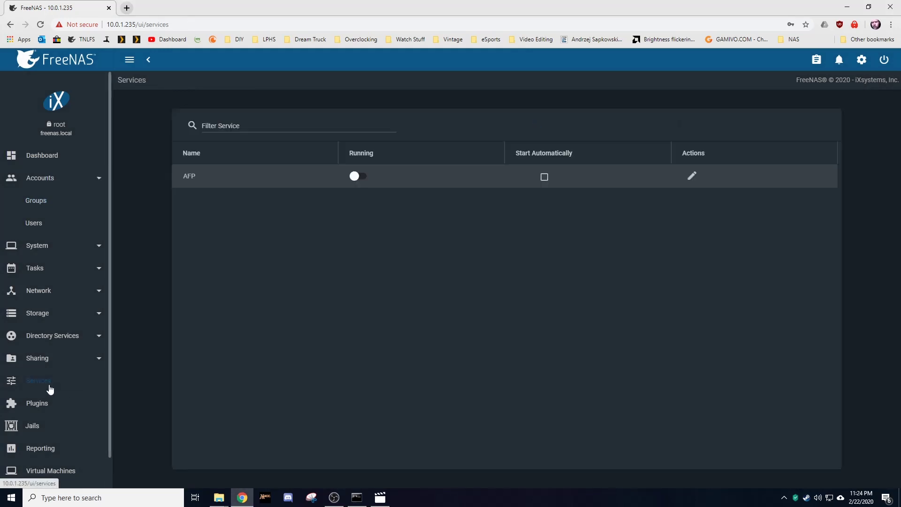
pyautogui.click(361, 388)
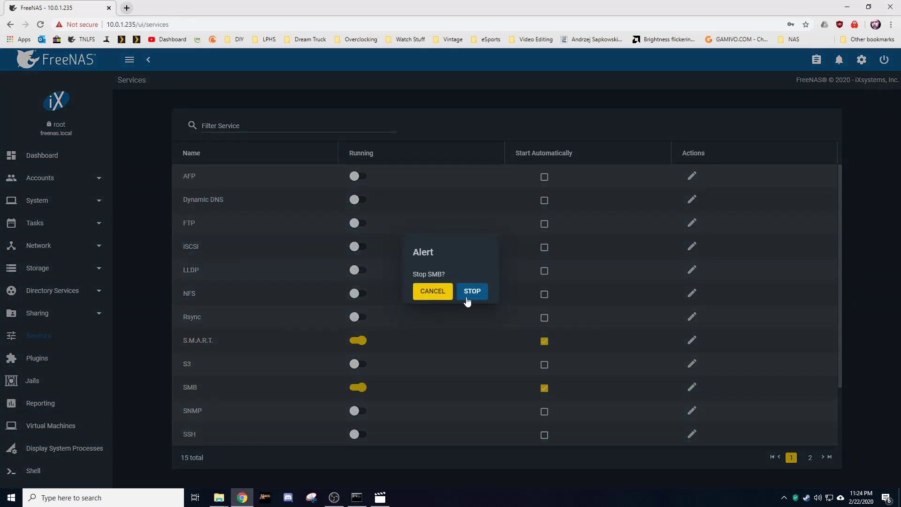
pyautogui.click(468, 298)
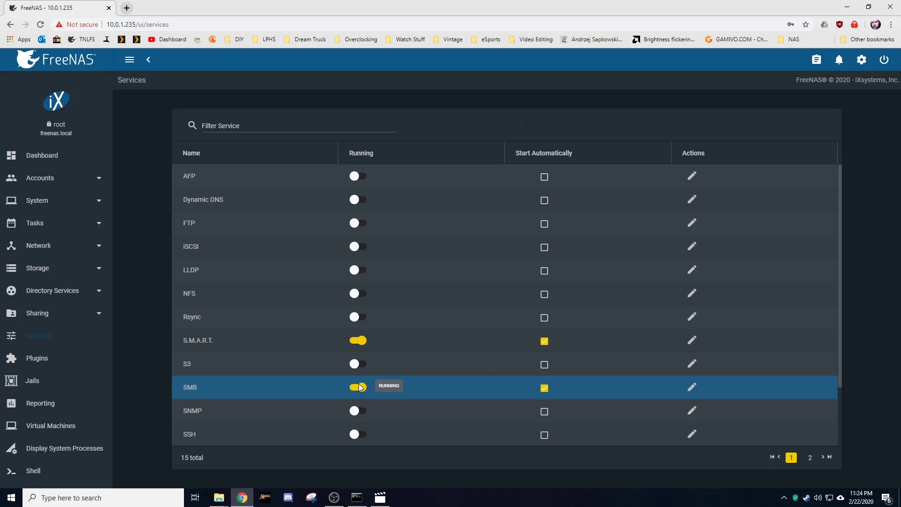
# Step: Browse to \\10.0.1.235 in File Explorer and open the Public share
pyautogui.moveTo(219, 497)
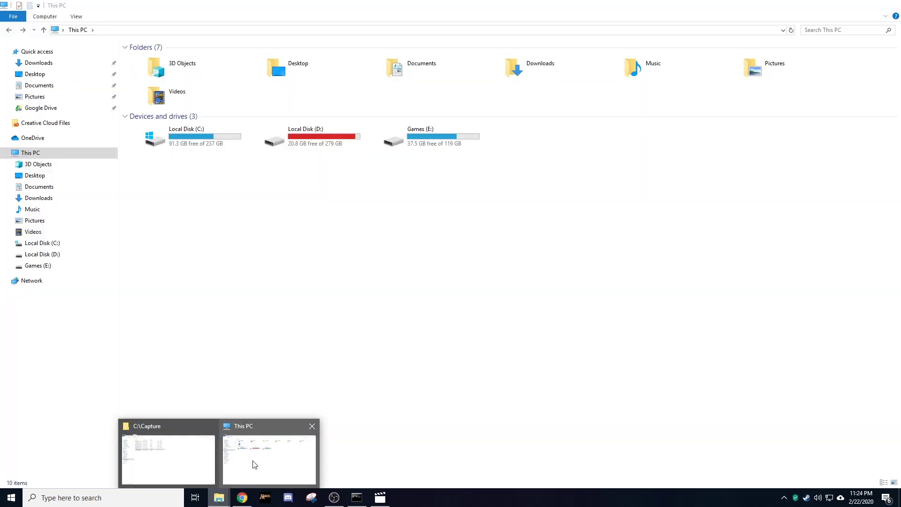
pyautogui.click(255, 464)
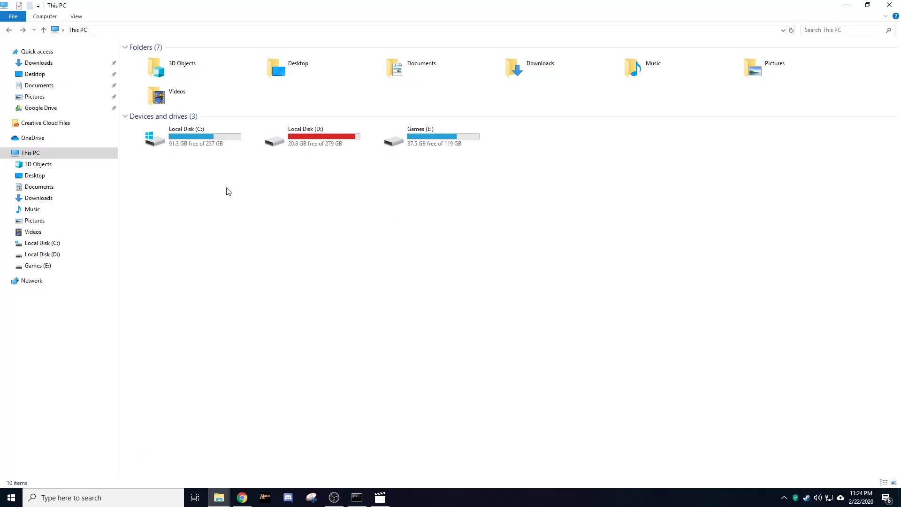
pyautogui.click(177, 29)
pyautogui.write('\\\\')
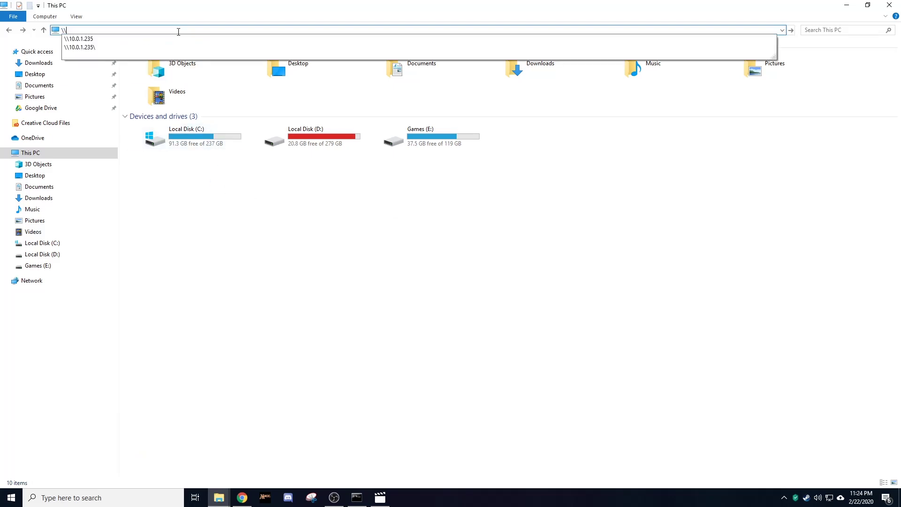
pyautogui.press('Down')
pyautogui.press('Return')
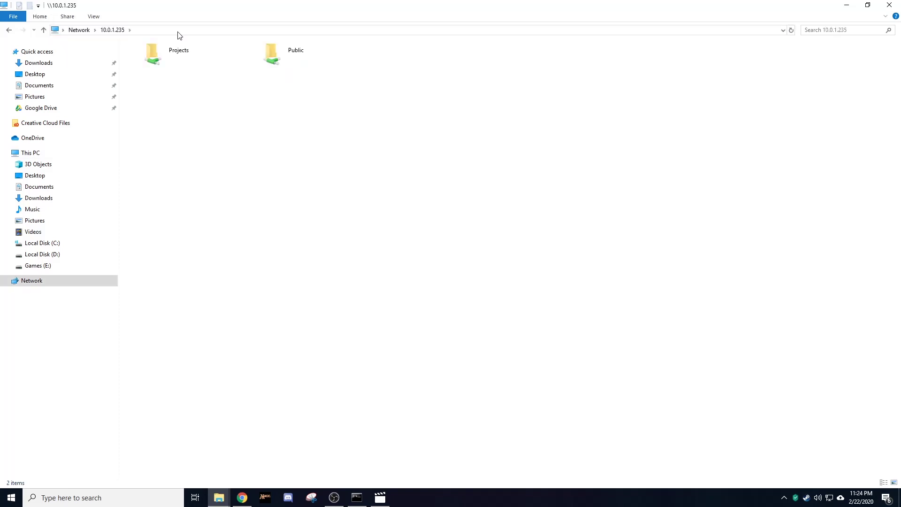
pyautogui.doubleClick(291, 50)
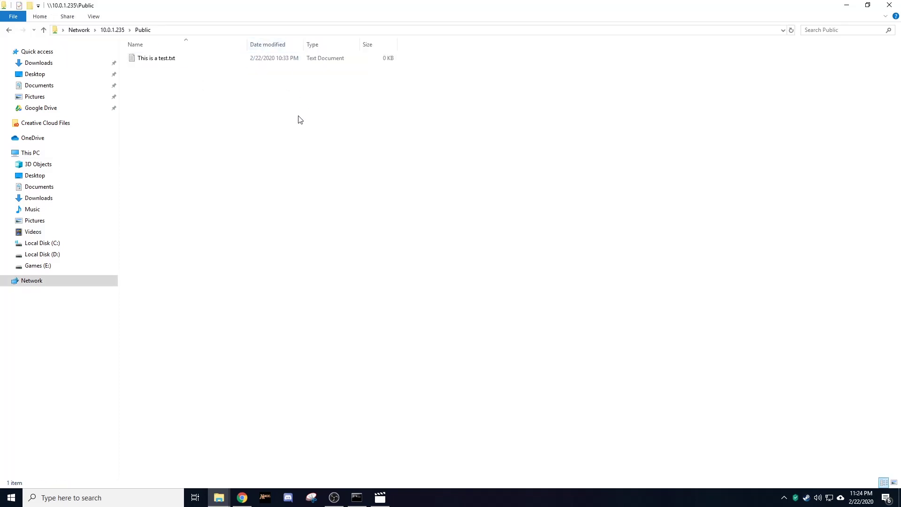
# Step: Create an empty text file named Test 2.txt in Public, then return to the share list
pyautogui.rightClick(156, 74)
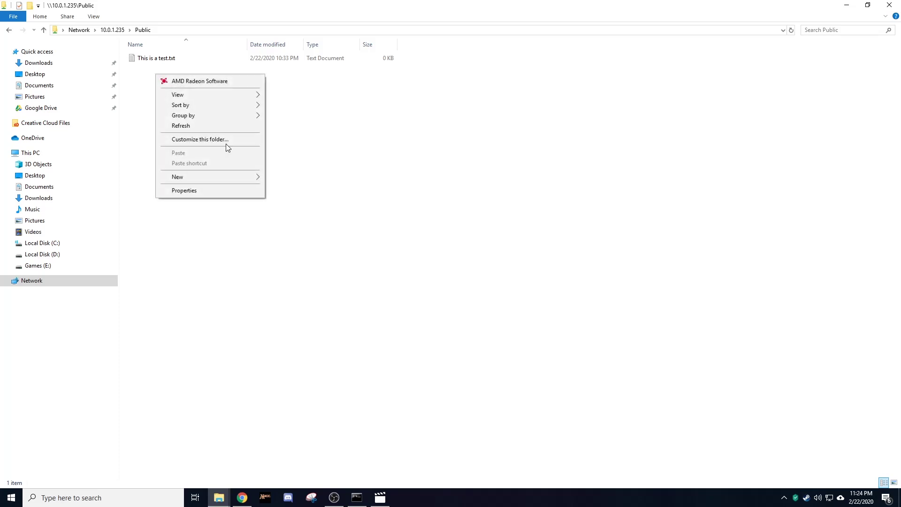
pyautogui.moveTo(219, 179)
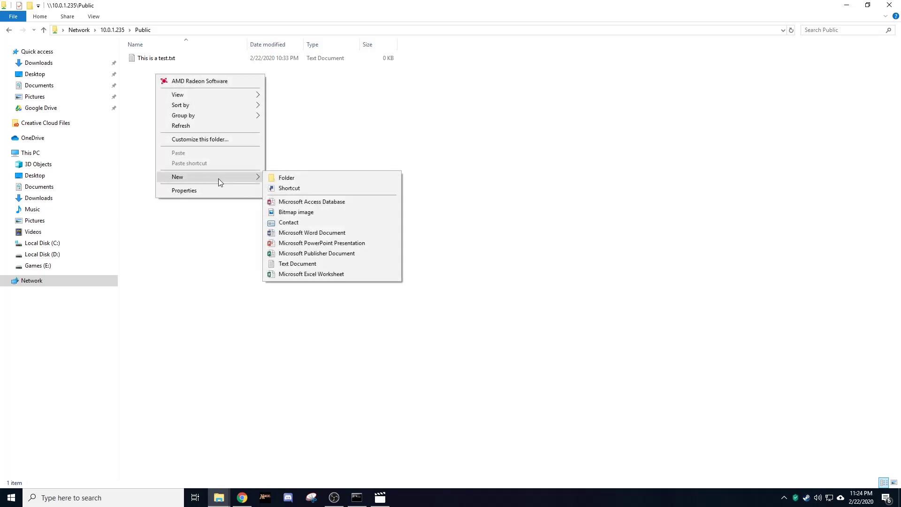
pyautogui.click(289, 264)
pyautogui.write('Test 2')
pyautogui.press('Return')
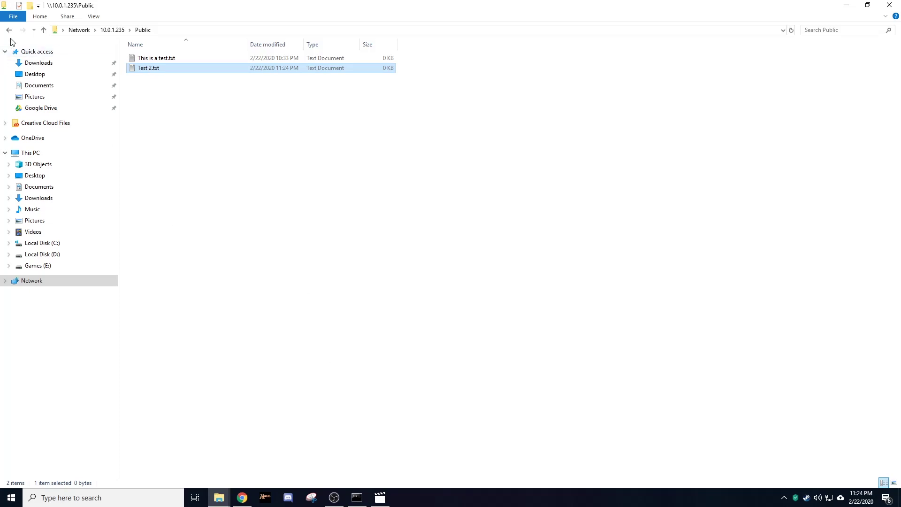
pyautogui.click(9, 31)
pyautogui.click(278, 149)
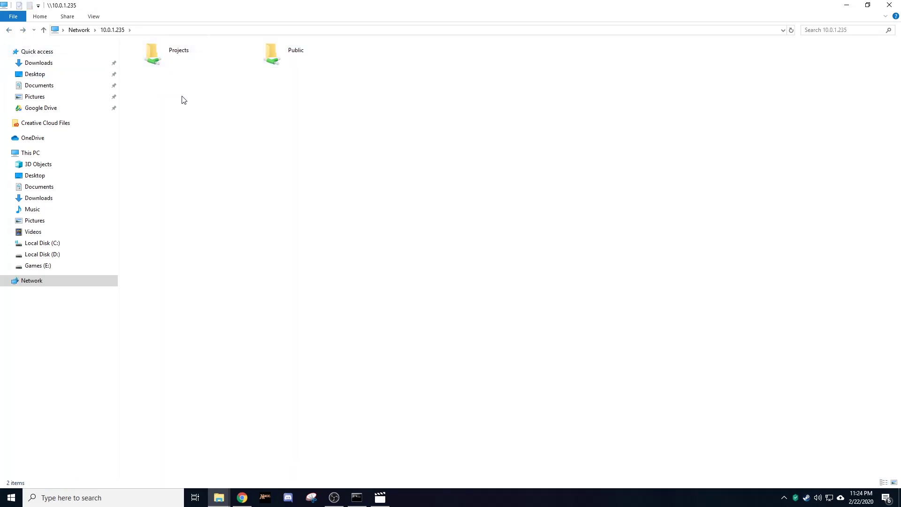
# Step: Open the Projects share and create an empty text file named Test 2.txt there
pyautogui.click(176, 58)
pyautogui.doubleClick(176, 57)
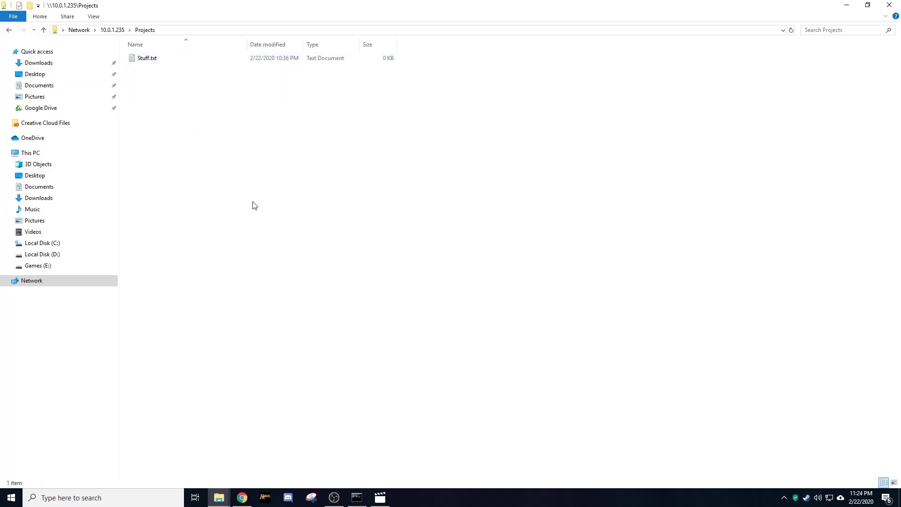
pyautogui.rightClick(240, 162)
pyautogui.moveTo(295, 276)
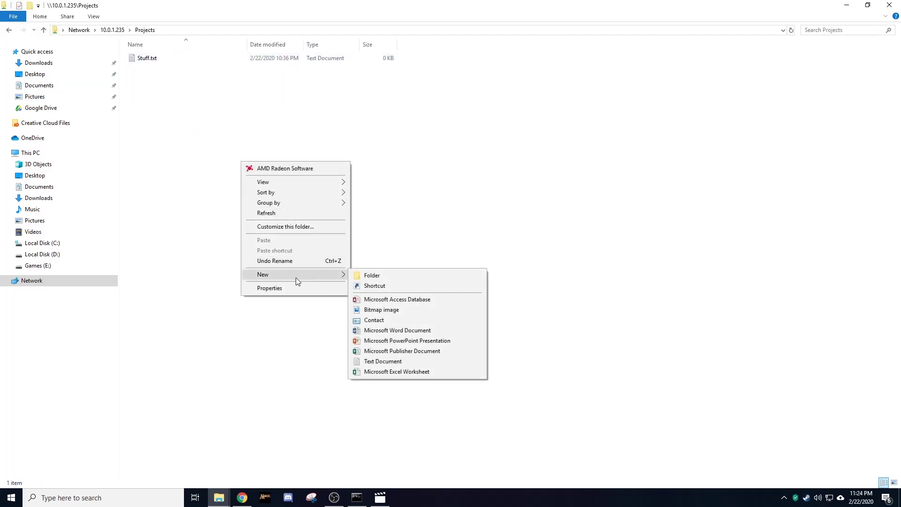
pyautogui.click(370, 360)
pyautogui.write('Test 2')
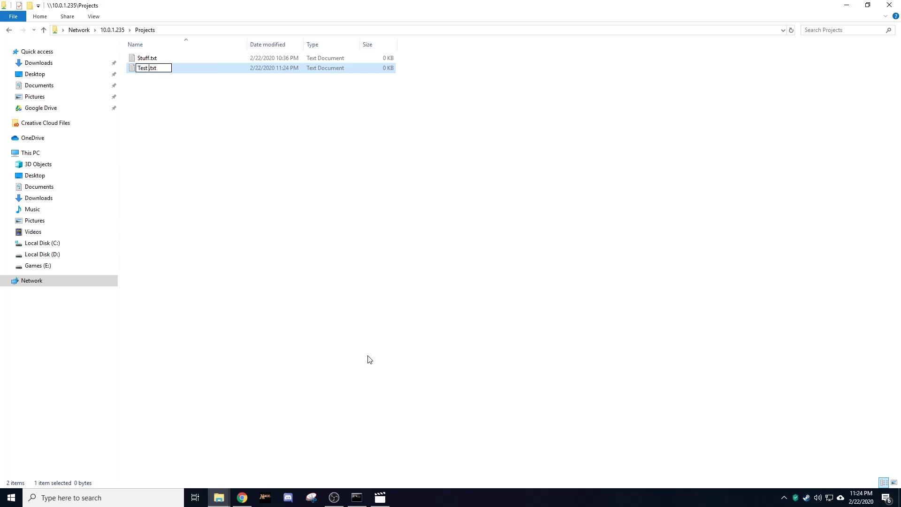
pyautogui.press('Return')
pyautogui.click(424, 359)
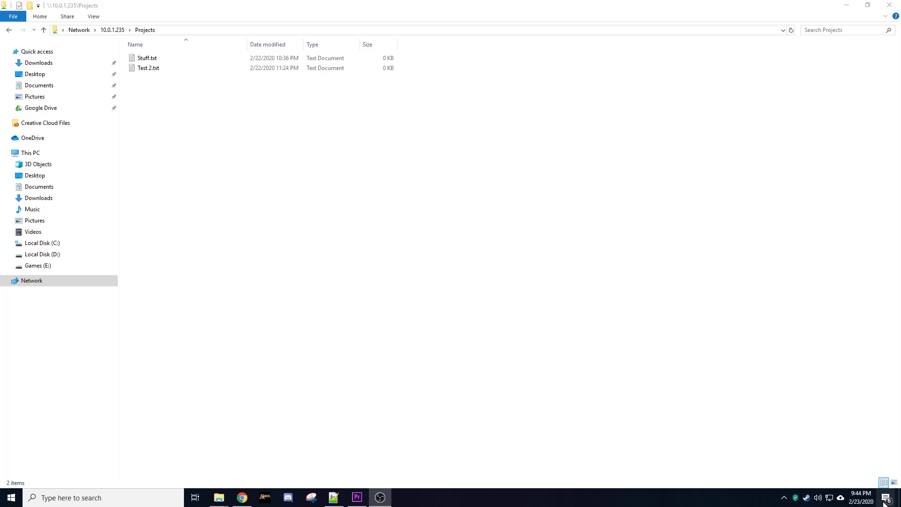
# Step: Change the hostname in Network Global Configuration from freenas to Skynet and save
pyautogui.click(242, 498)
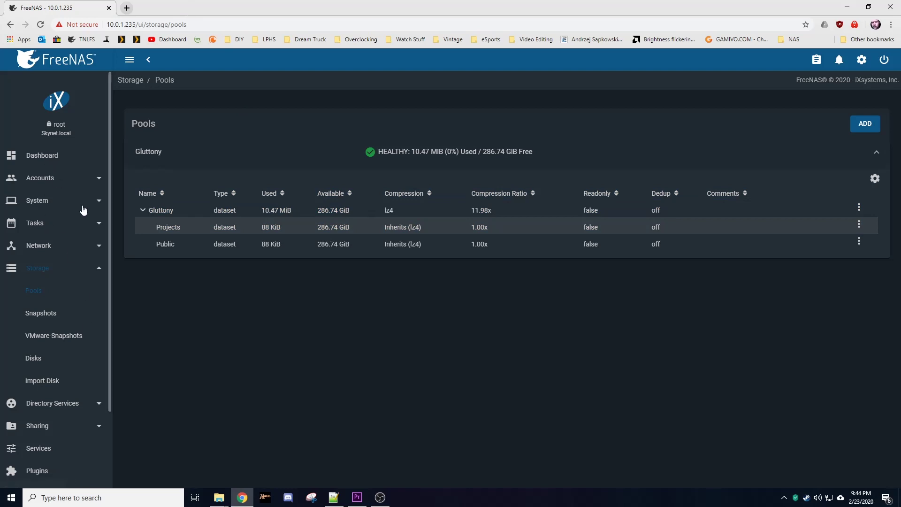
pyautogui.click(97, 245)
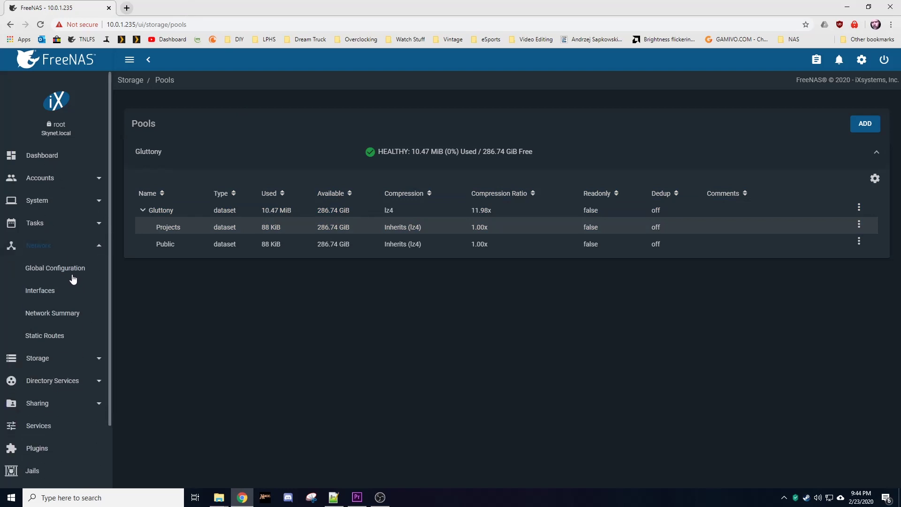
pyautogui.click(69, 273)
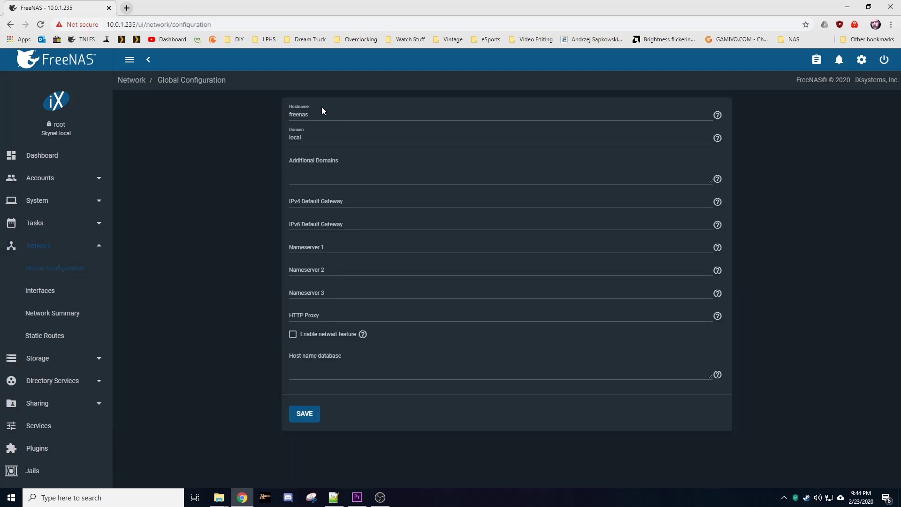
pyautogui.moveTo(319, 115); pyautogui.dragTo(294, 120)
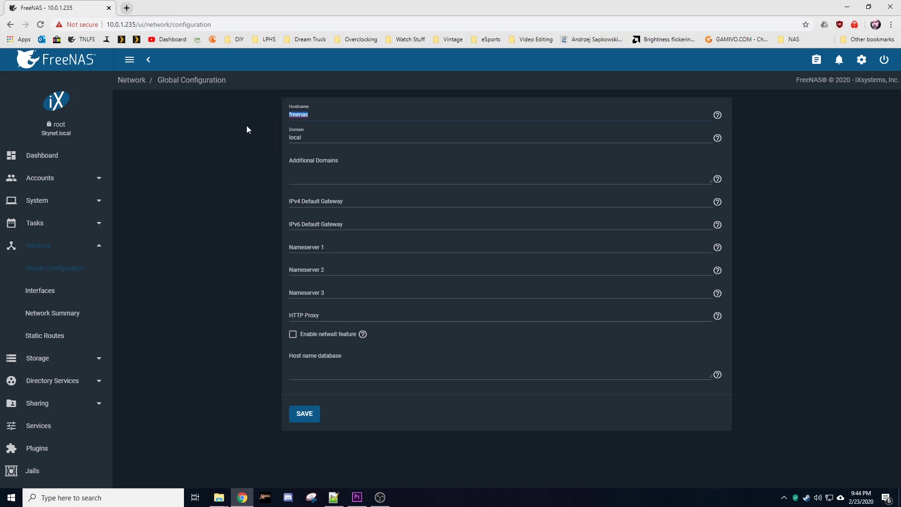
pyautogui.write('SKynet')
pyautogui.press('Left')
pyautogui.press('Left')
pyautogui.press('Left')
pyautogui.press('Left')
pyautogui.press('BackSpace')
pyautogui.write('k')
pyautogui.click(309, 420)
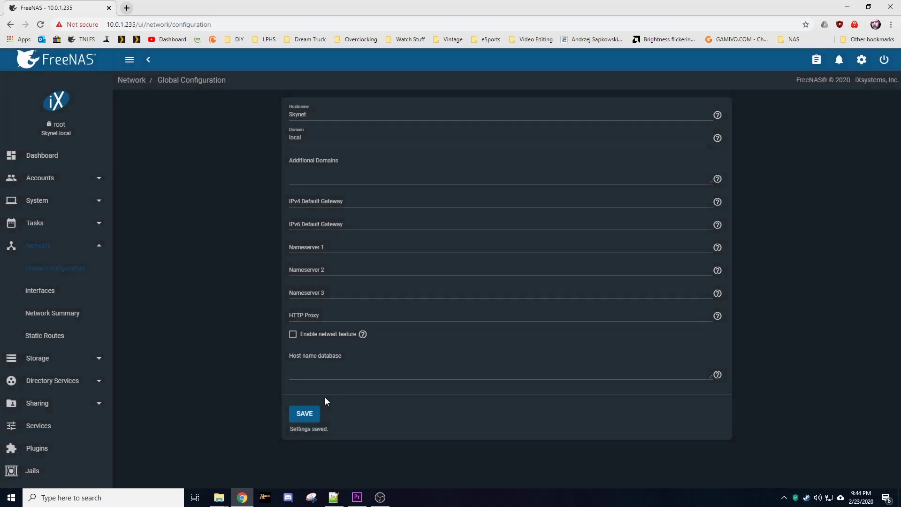
# Step: Restart the FreeNAS system, ticking Confirm before restarting
pyautogui.click(885, 59)
pyautogui.click(865, 95)
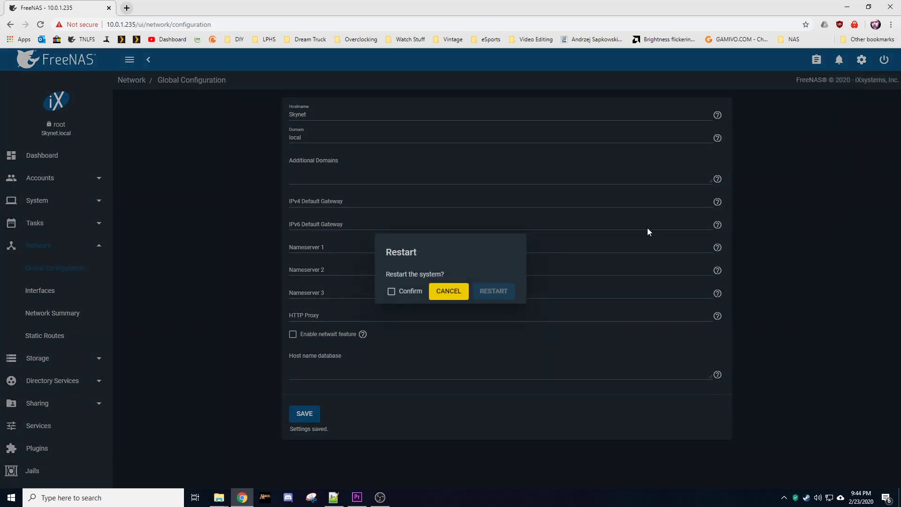
pyautogui.click(397, 291)
pyautogui.click(495, 291)
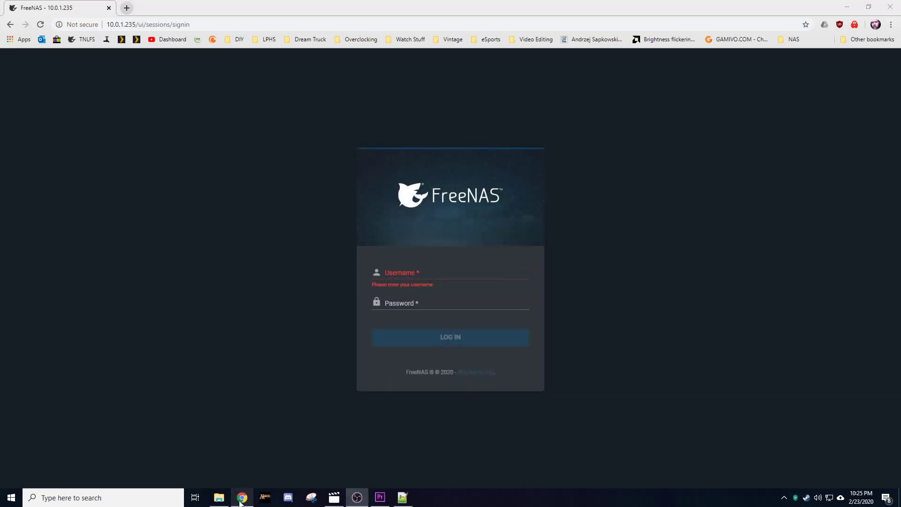
# Step: Browse to \\skynet.local in a new File Explorer window
pyautogui.click(219, 498)
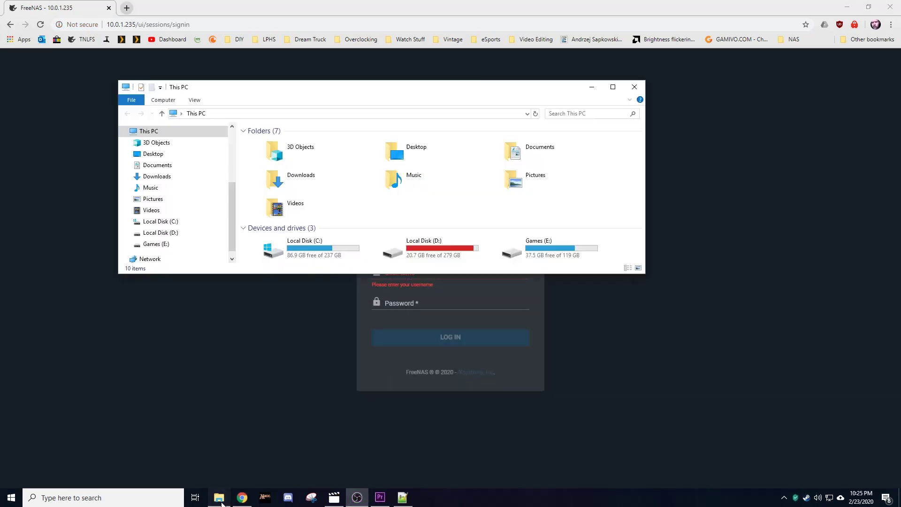
pyautogui.click(290, 114)
pyautogui.write('\\\\')
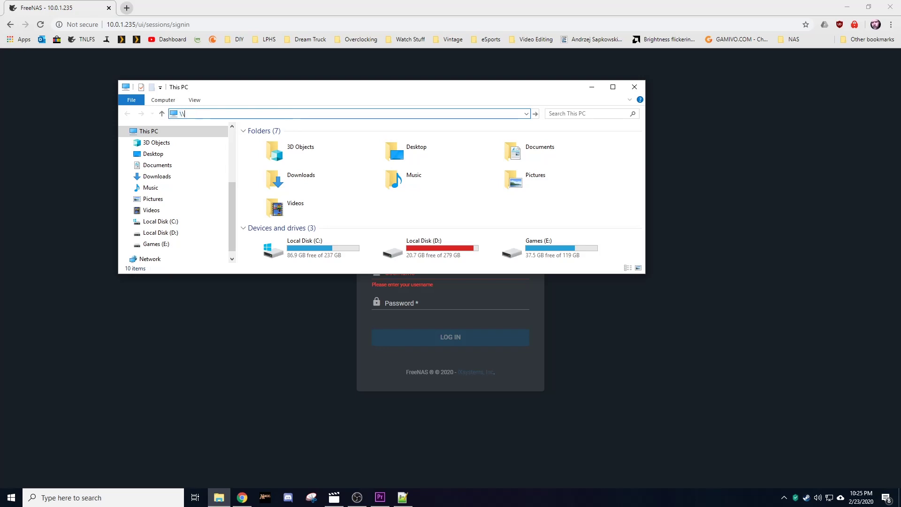
pyautogui.write('skynet.local')
pyautogui.press('Return')
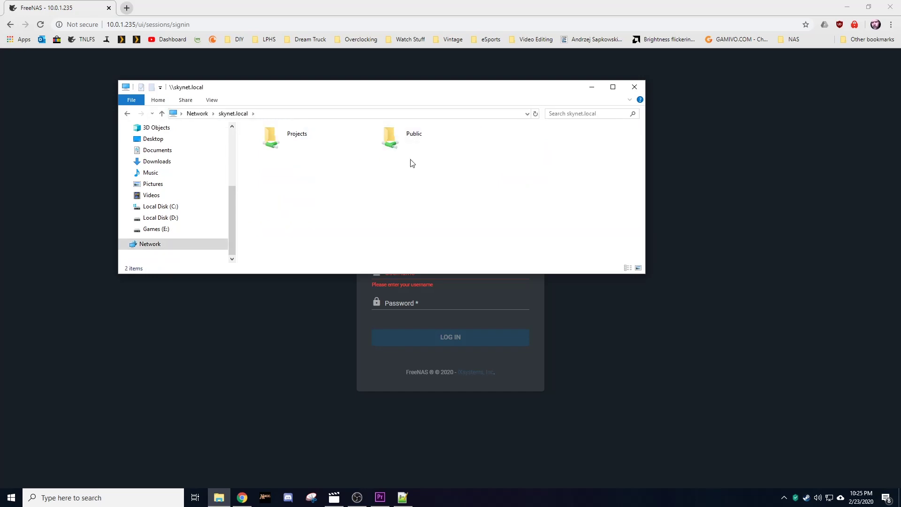
# Step: Check the contents of the Public and Projects shares, returning to the share list each time
pyautogui.doubleClick(419, 149)
pyautogui.click(127, 114)
pyautogui.doubleClick(291, 134)
pyautogui.click(126, 116)
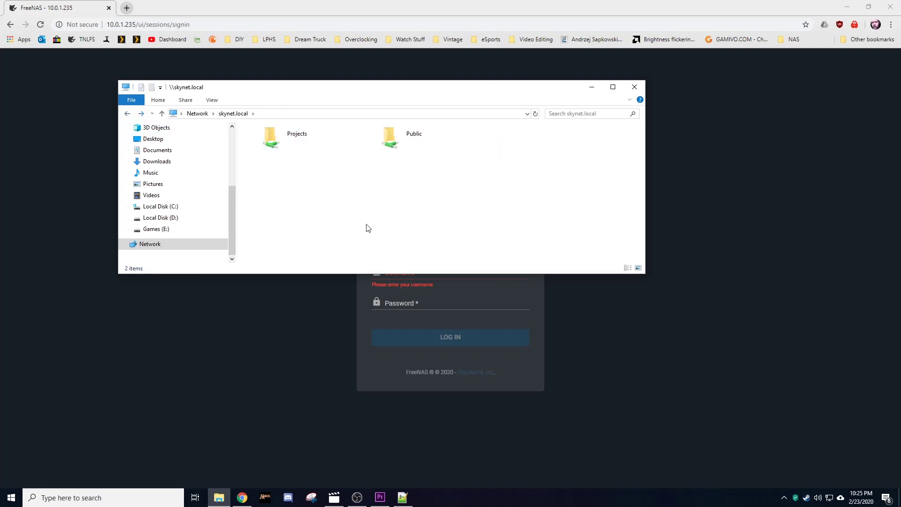